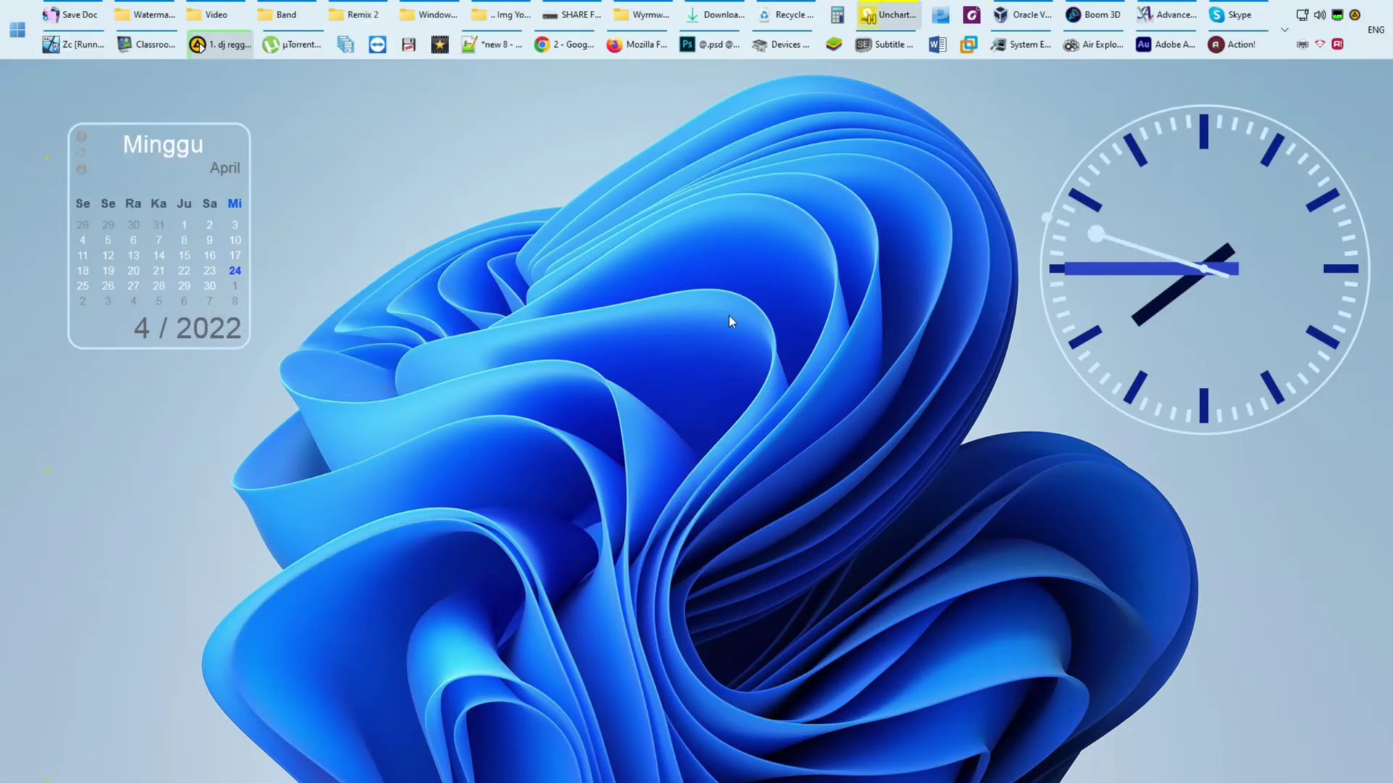
Step: Attach the W71011.21H2.ESD.ENU.APR2022.iso image to the CD/DVD drive of the Review Windows System virtual machine
click(745, 358)
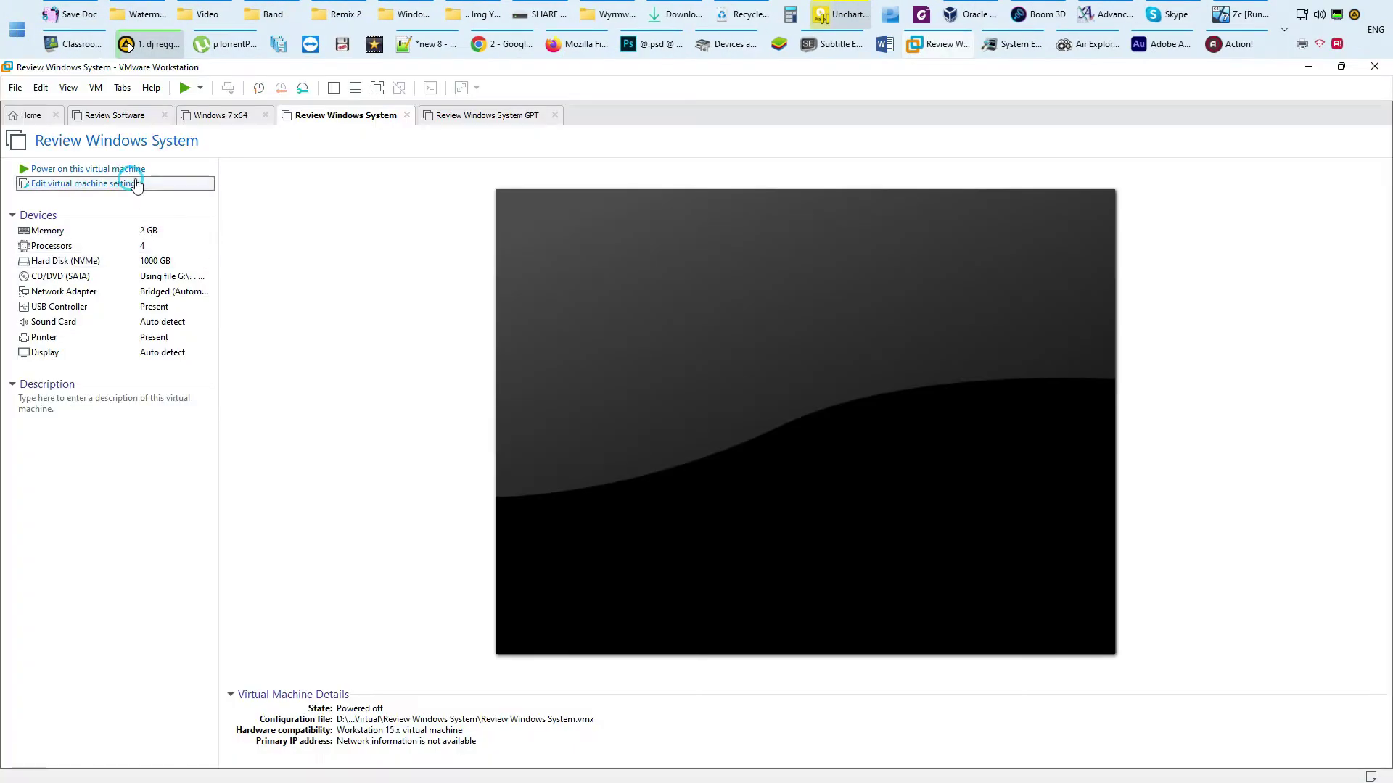
click(136, 184)
click(544, 256)
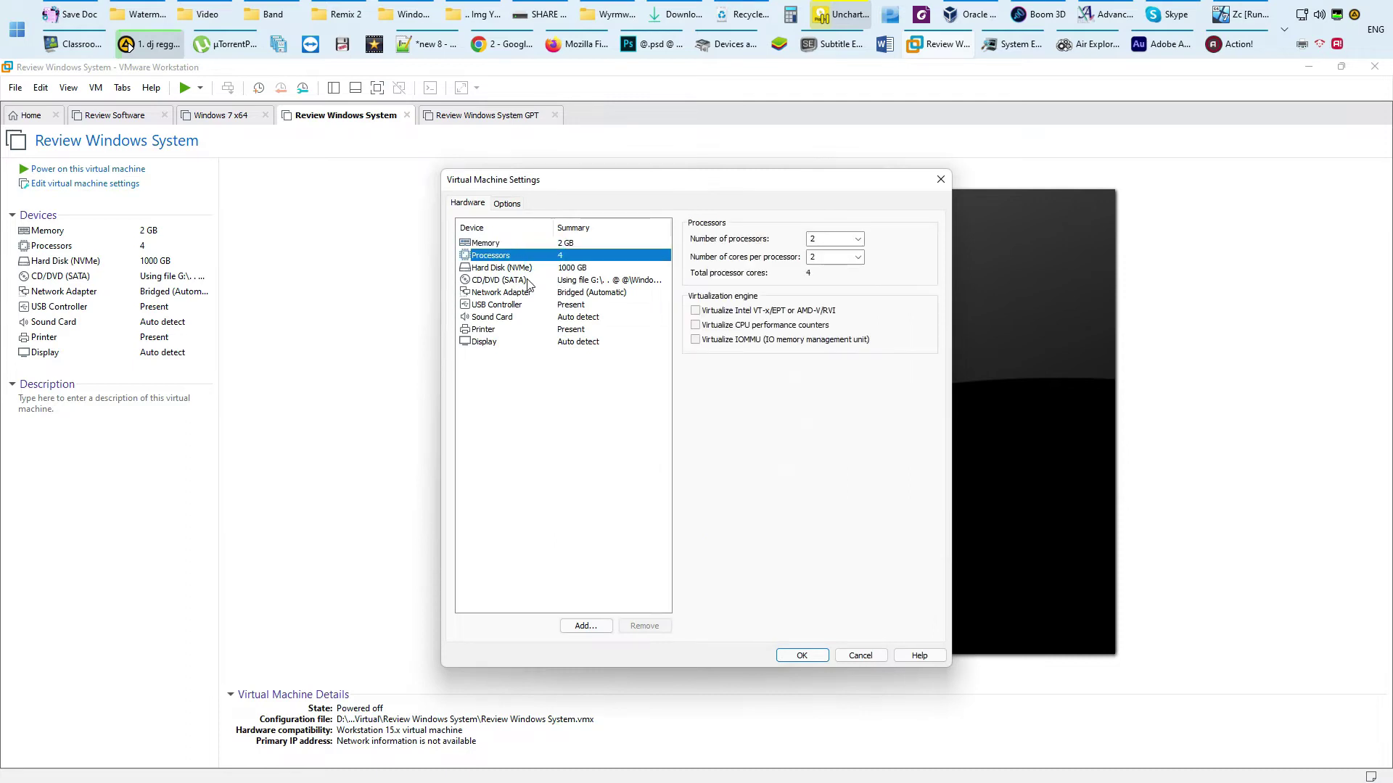
click(527, 283)
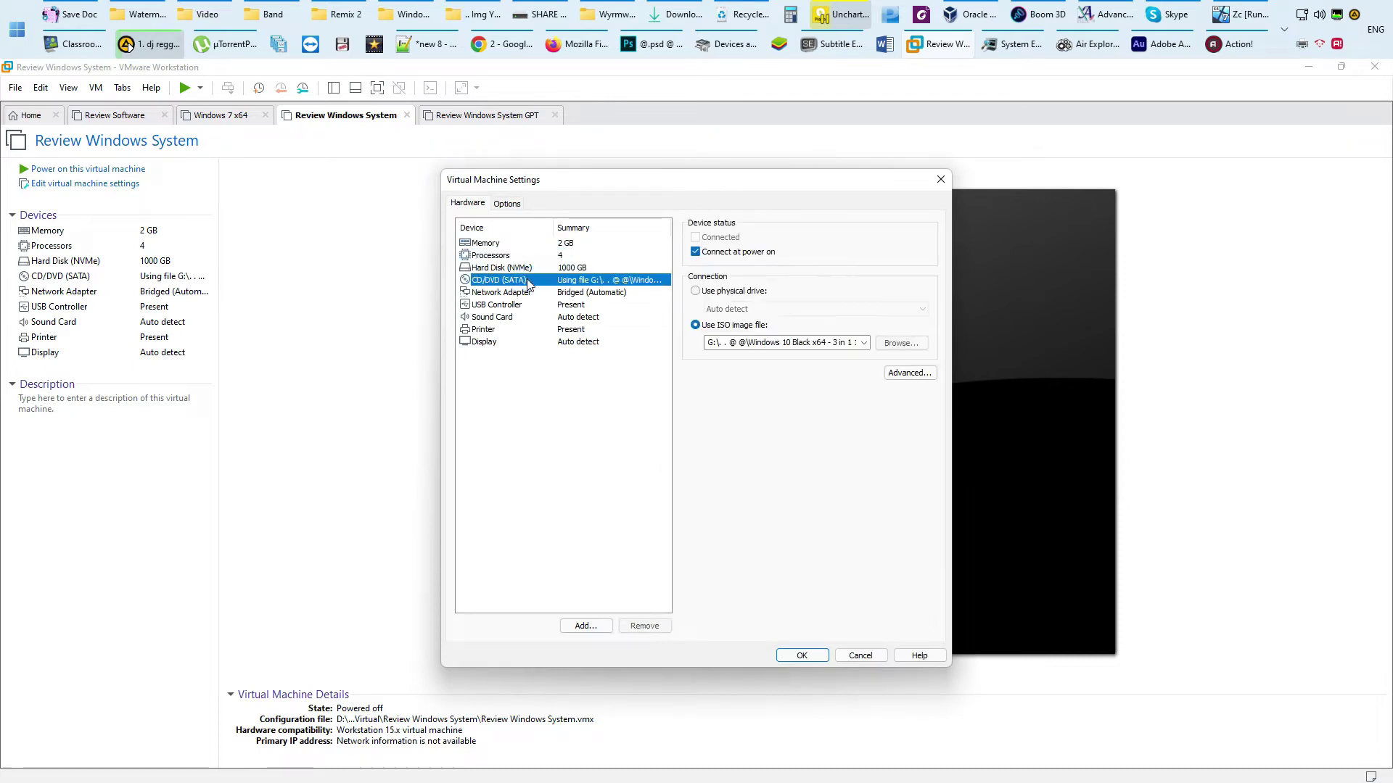
click(538, 294)
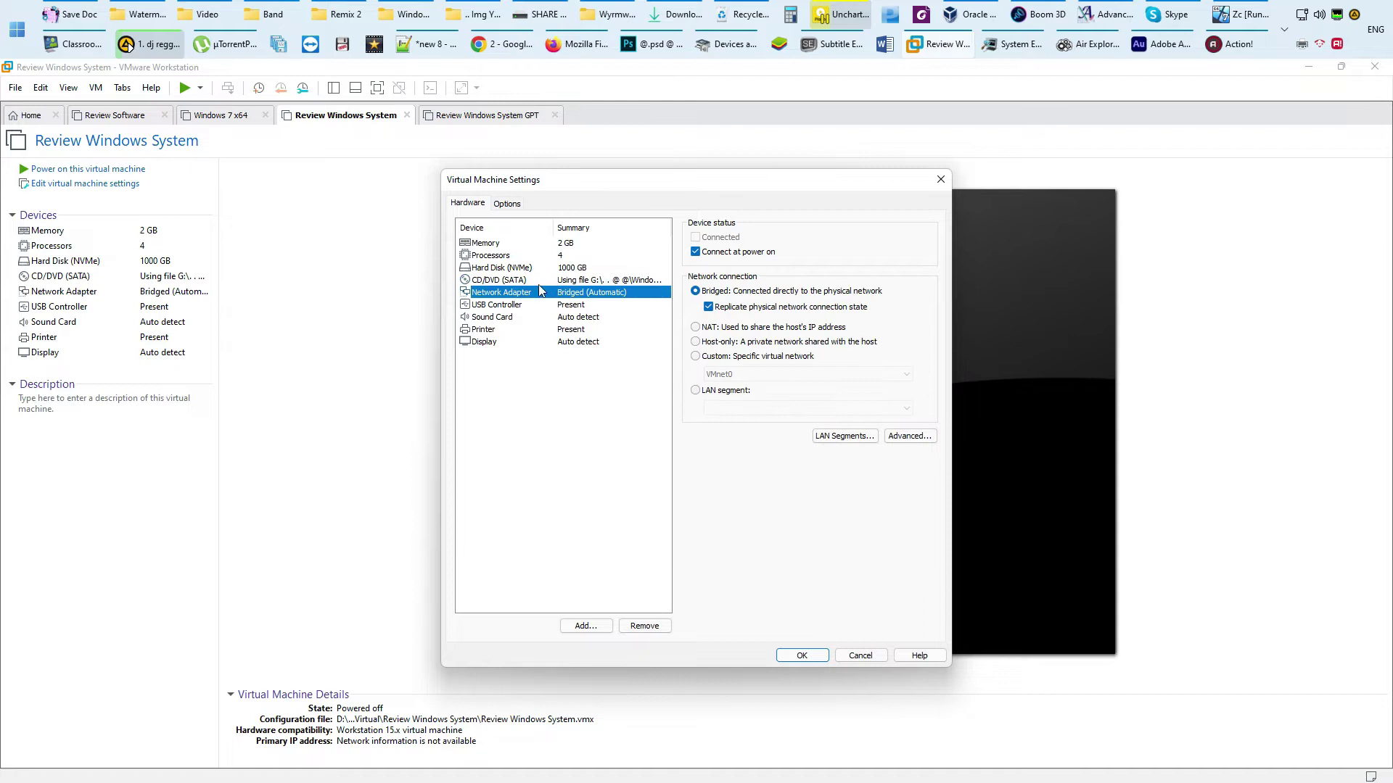
click(541, 280)
click(901, 343)
double_click(564, 319)
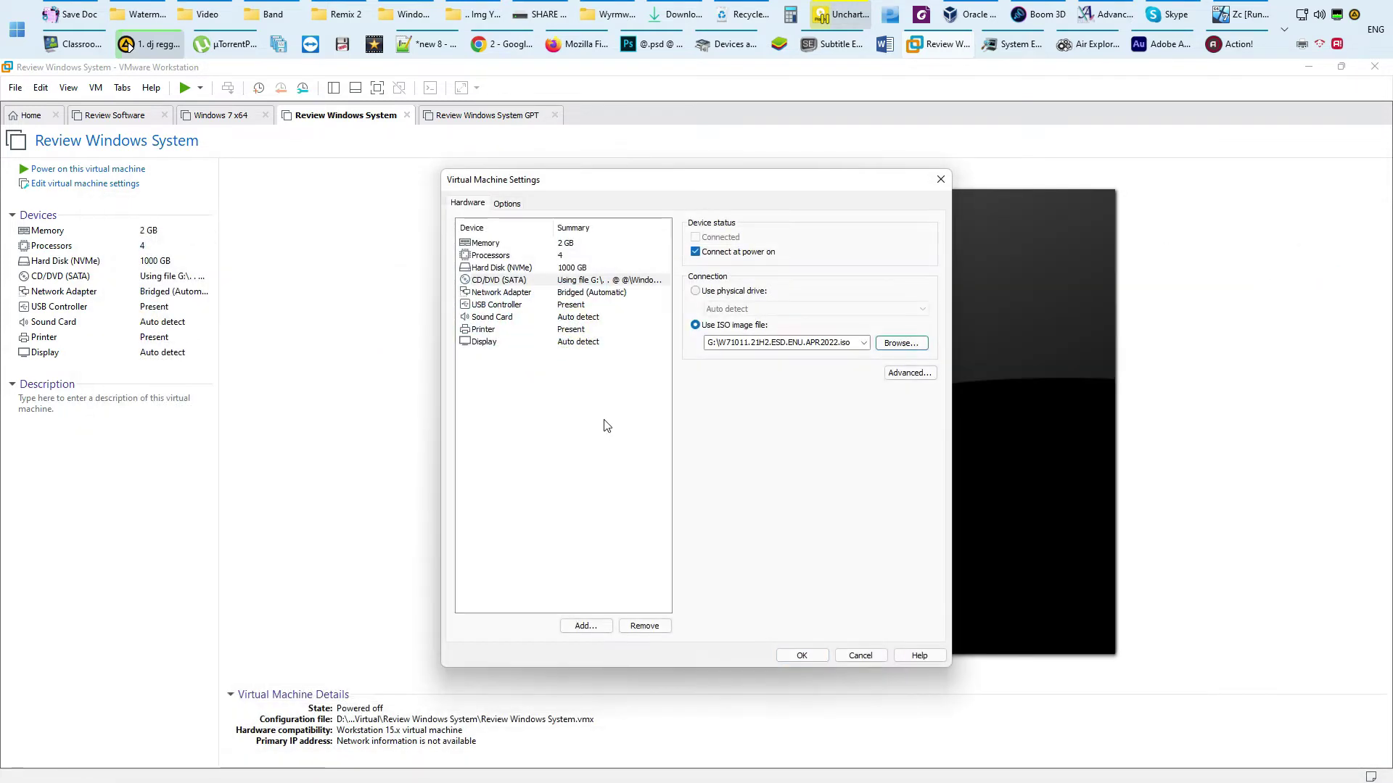
click(801, 656)
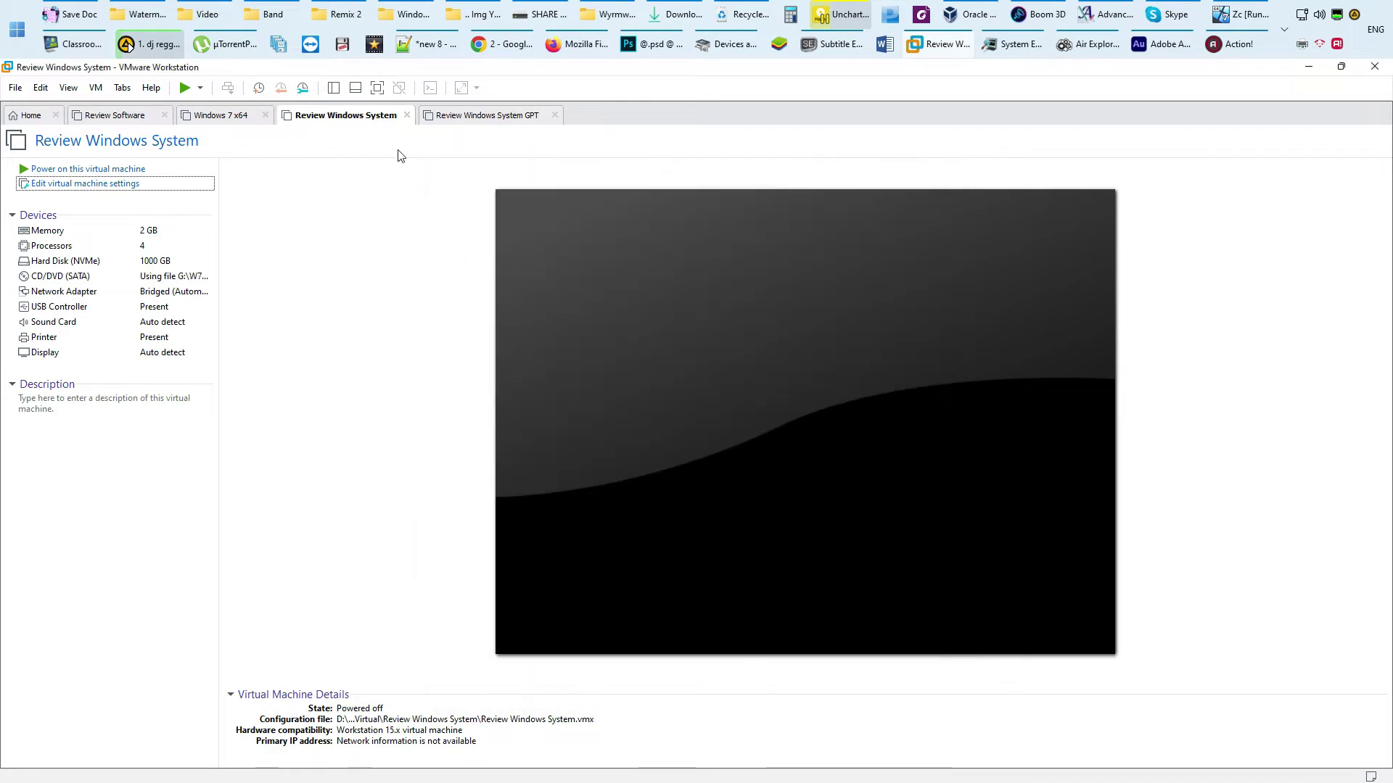
Step: Power on the virtual machine in full screen and boot it from the installation disc
click(375, 88)
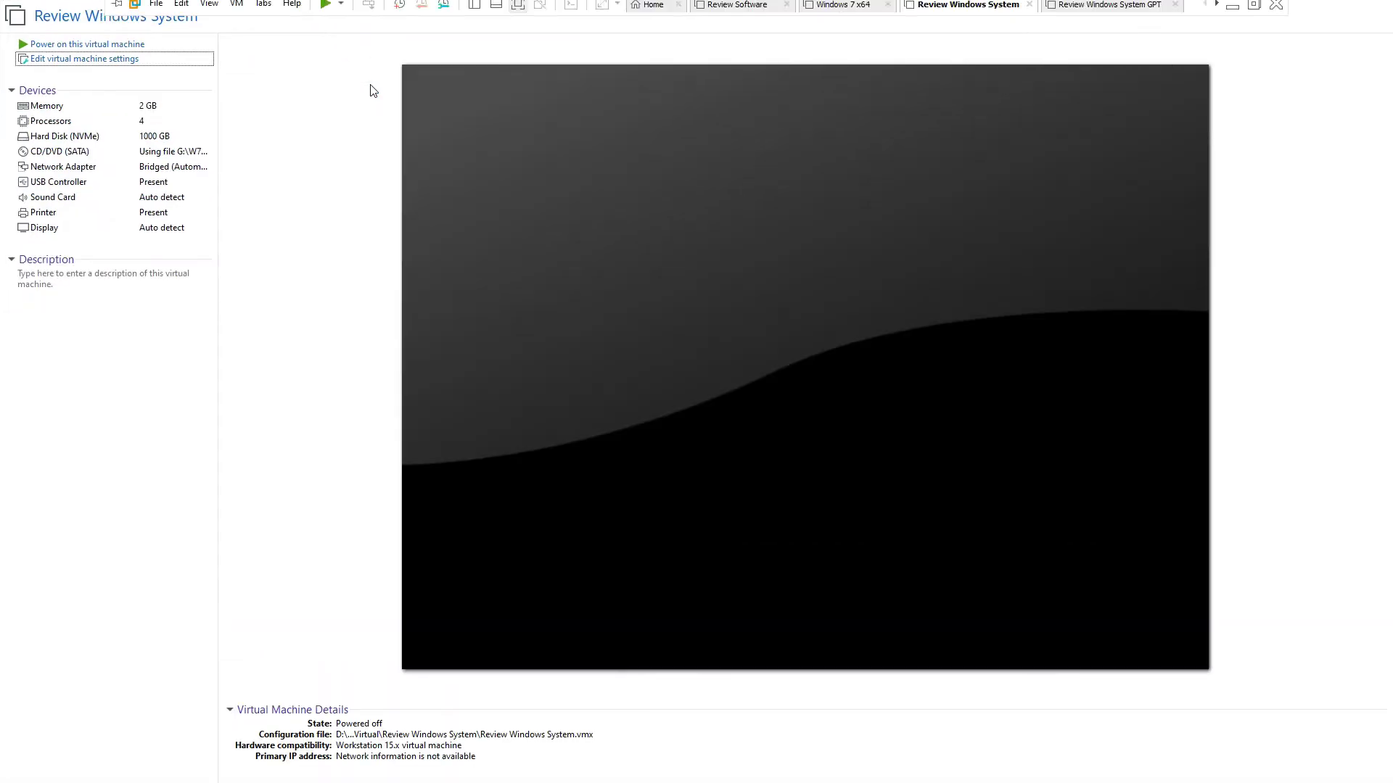
click(147, 46)
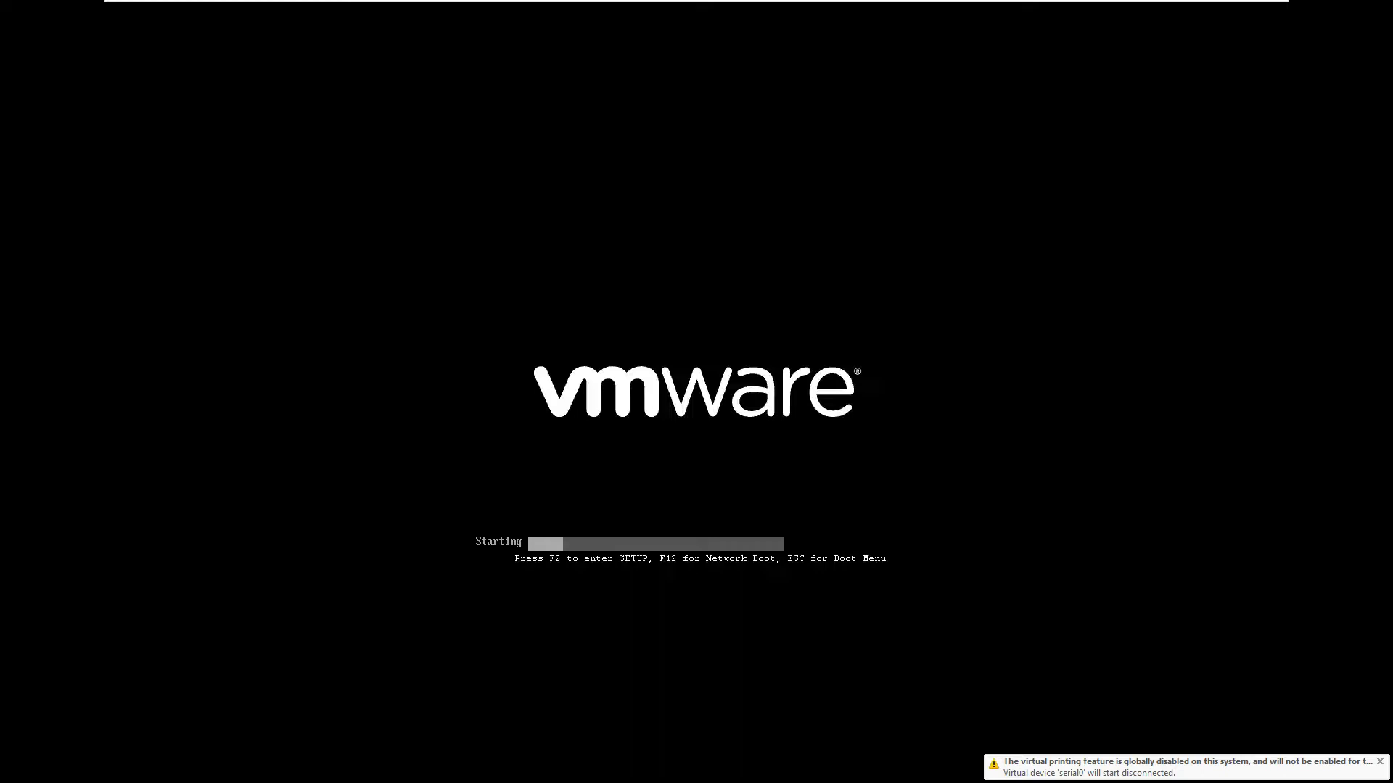
key(Return)
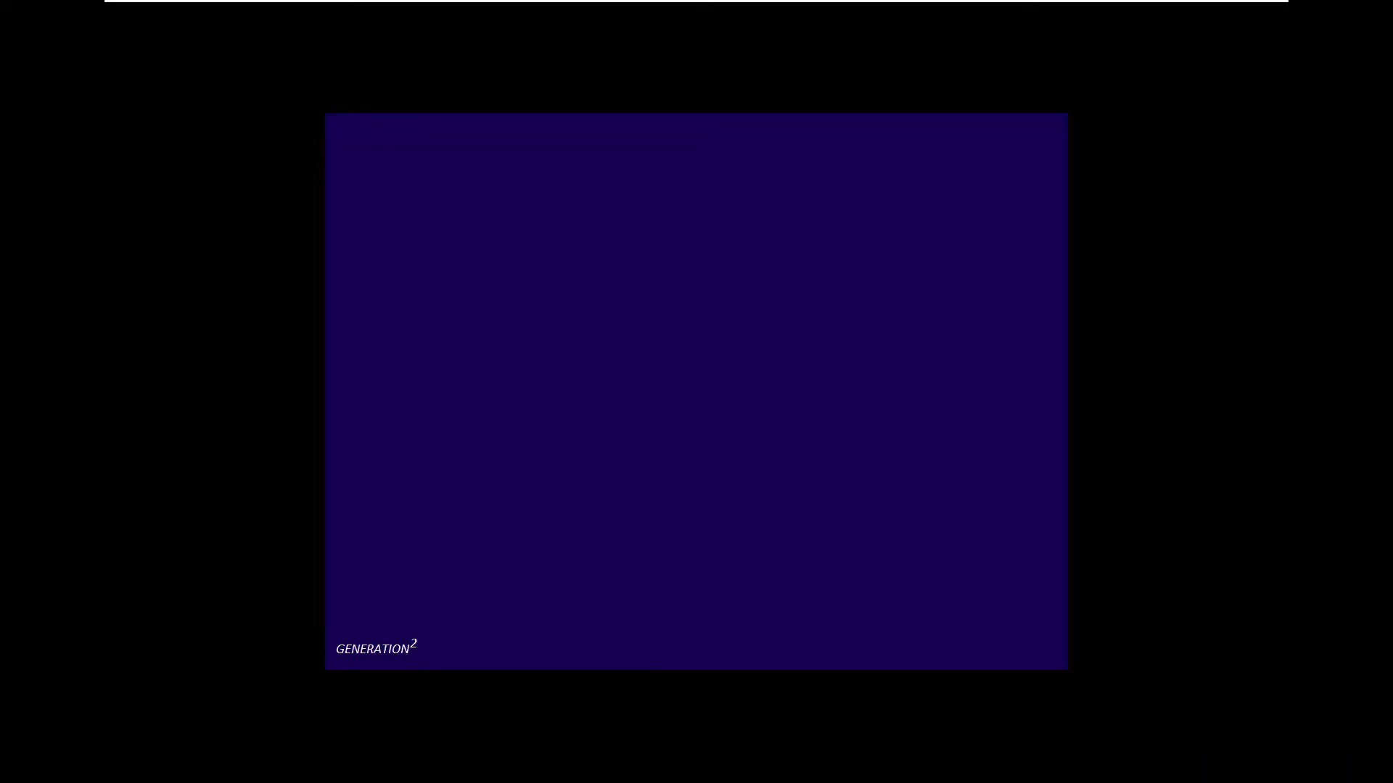
Step: Start the Windows installation and choose the Windows 11 Pro OEM x64 edition as the operating system
click(878, 512)
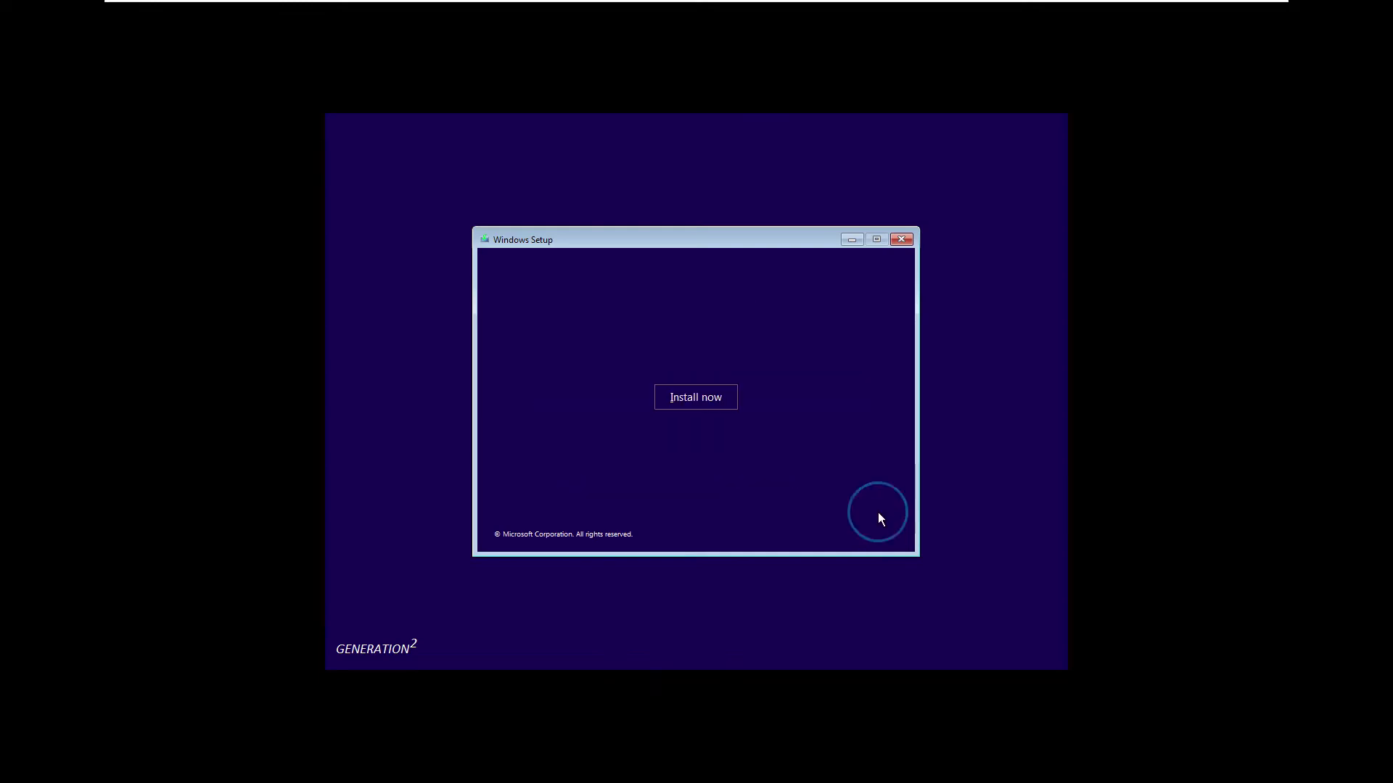
click(675, 399)
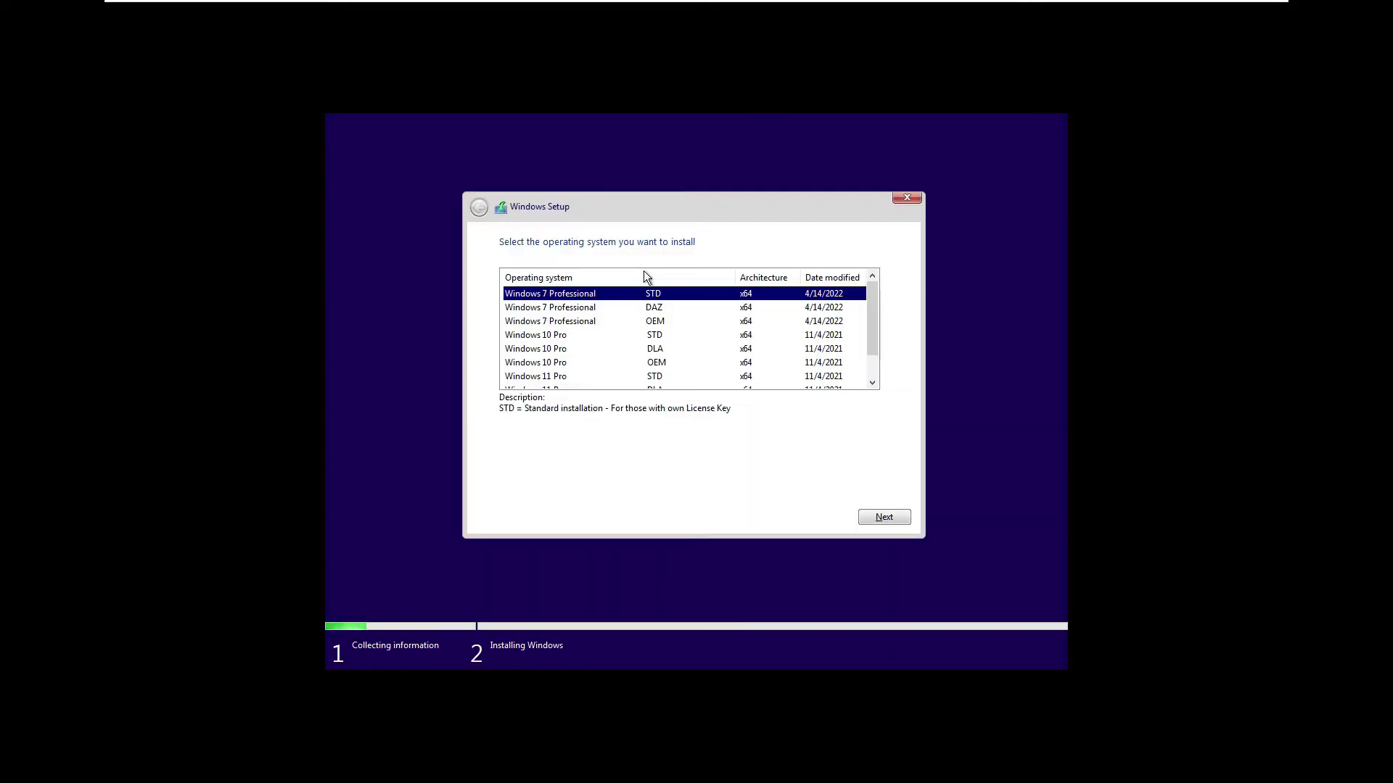
scroll(693, 310, down, 1)
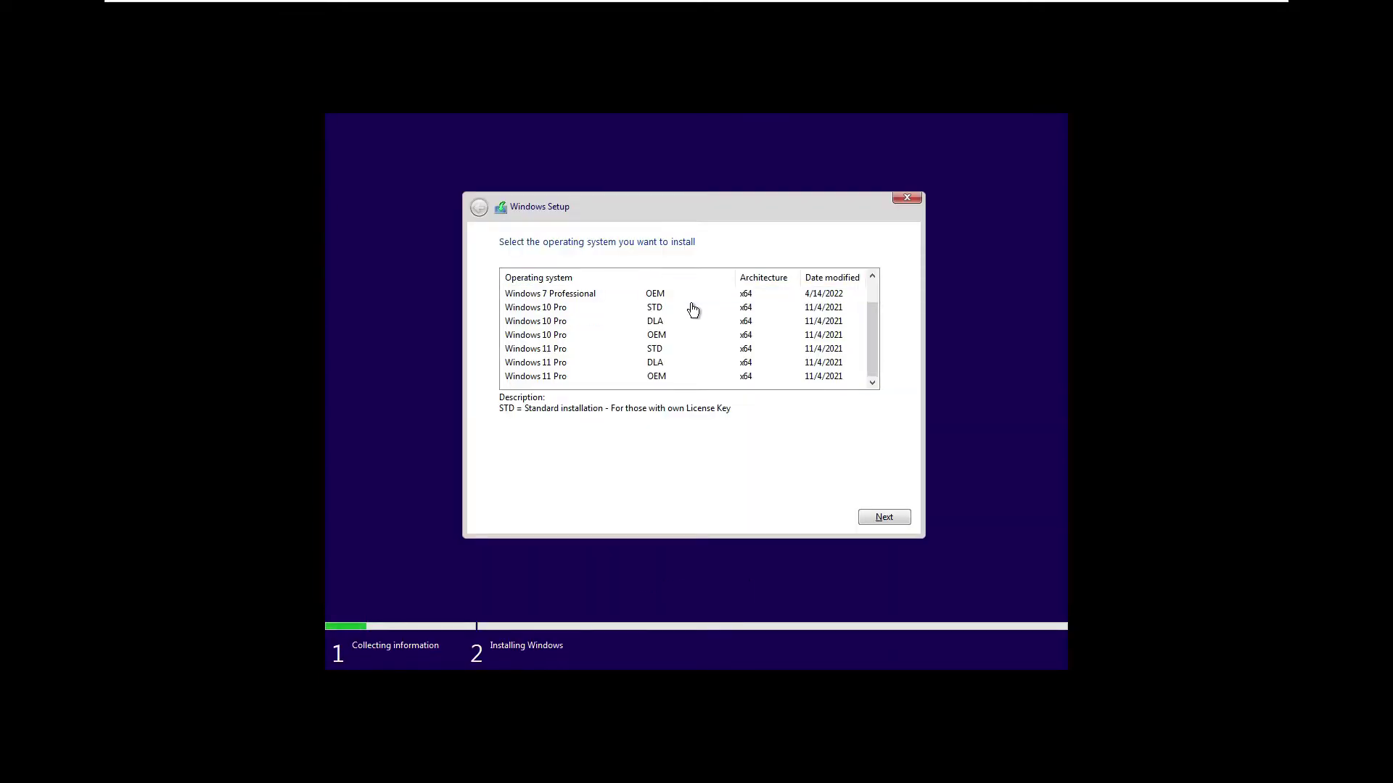
click(665, 381)
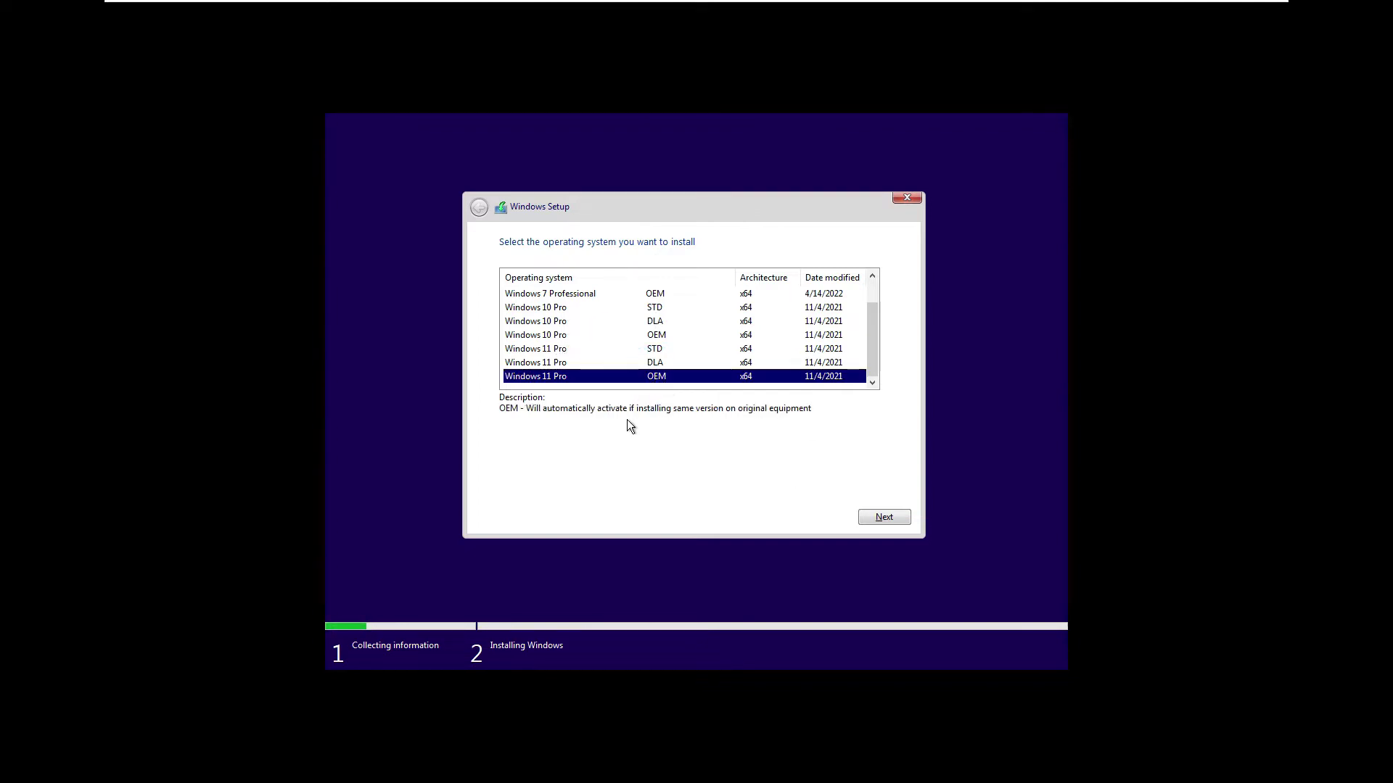
click(593, 486)
click(885, 522)
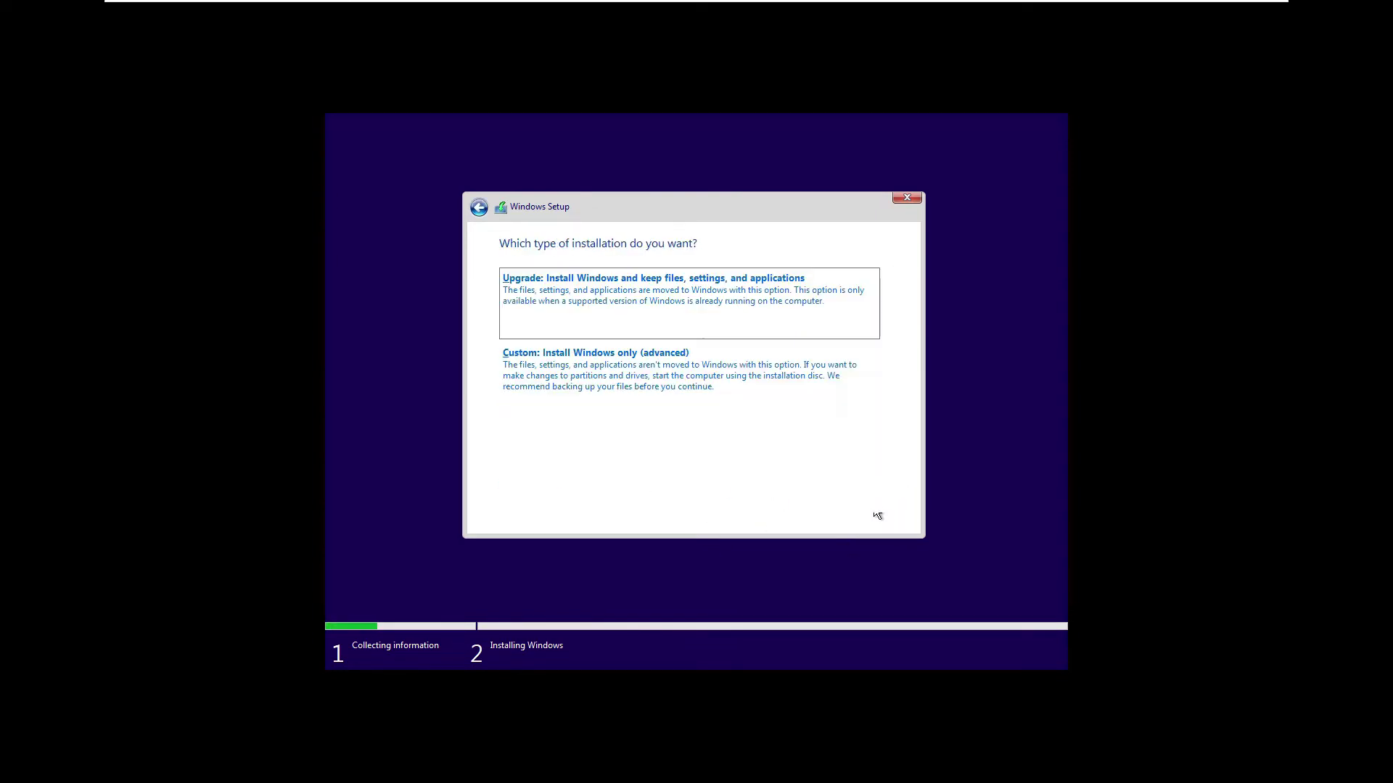
Step: Choose the custom installation type and format Drive 0 Partition 2
click(764, 390)
click(718, 430)
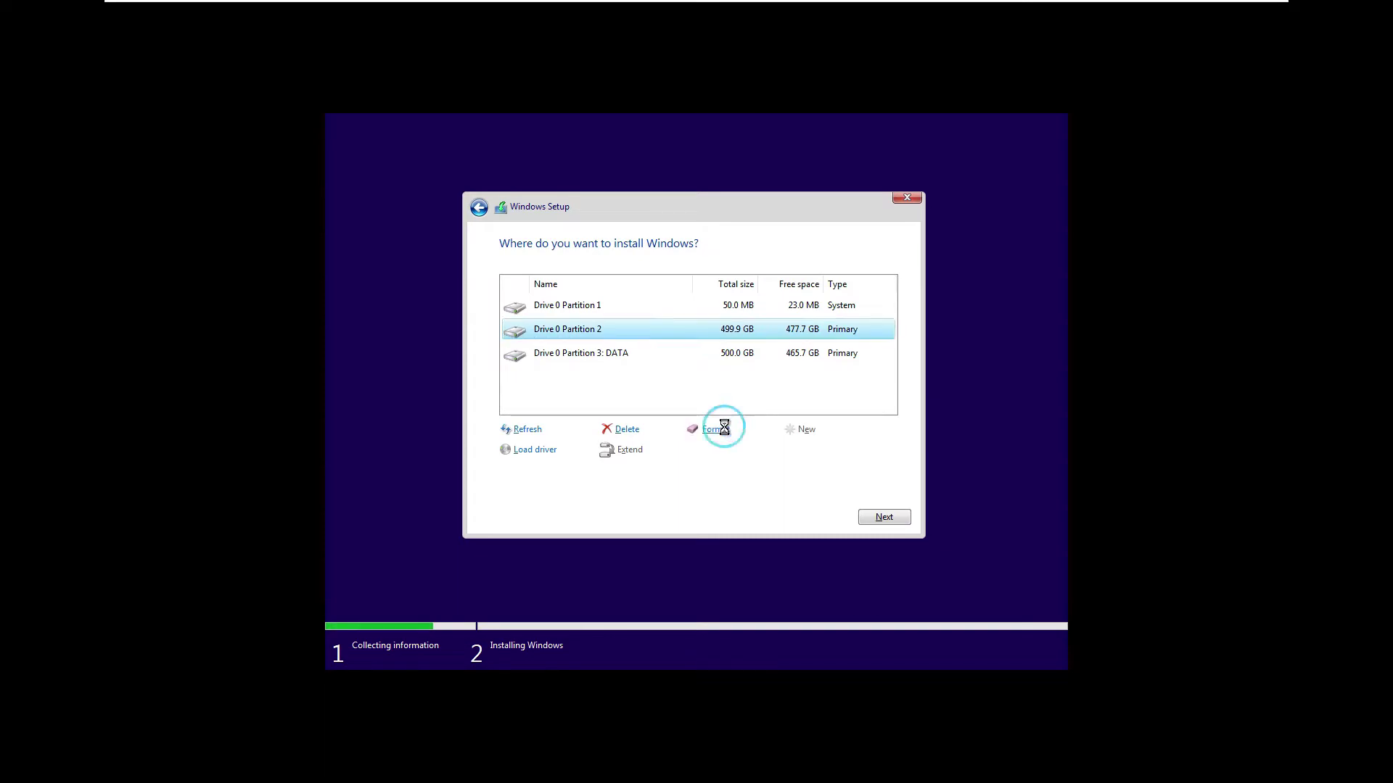
click(792, 451)
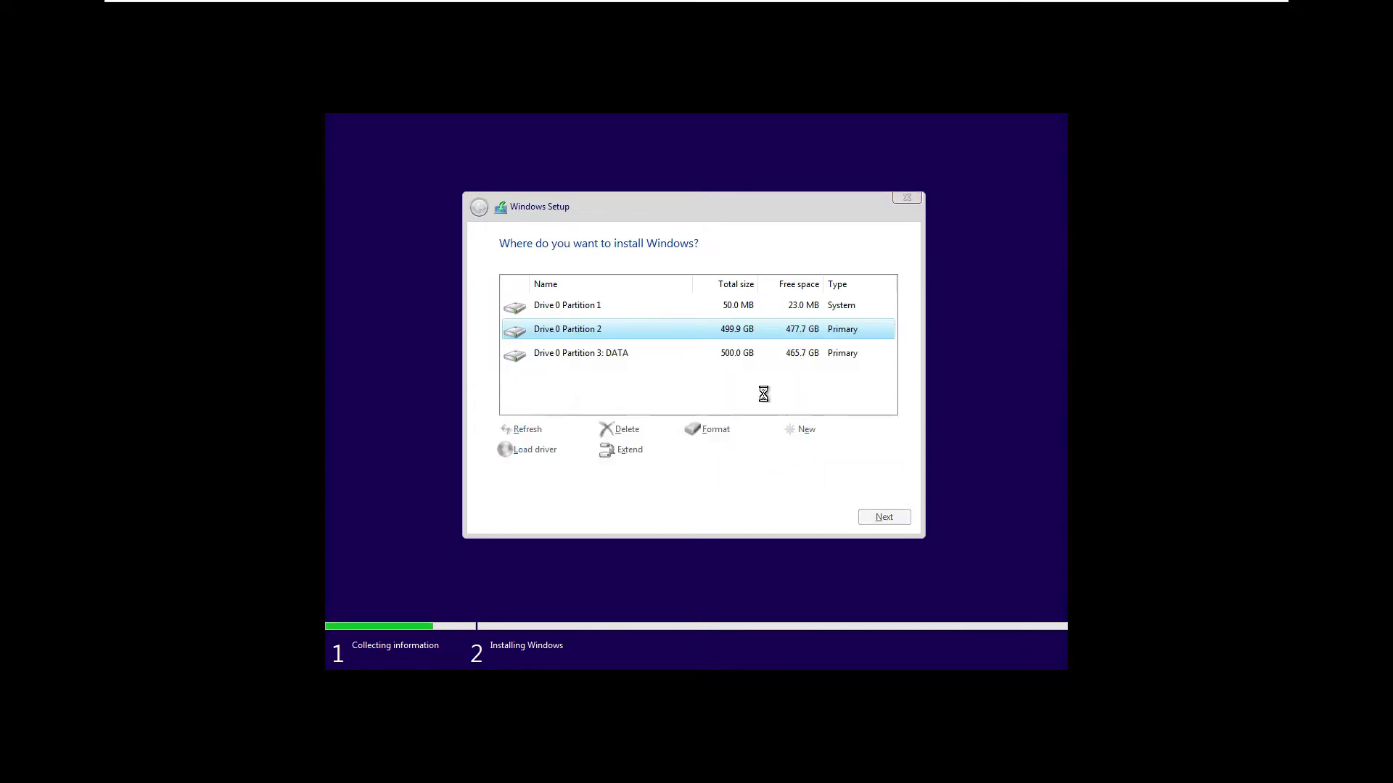
Step: Format Drive 0 Partition 1 and start installing Windows on Drive 0 Partition 2
click(745, 307)
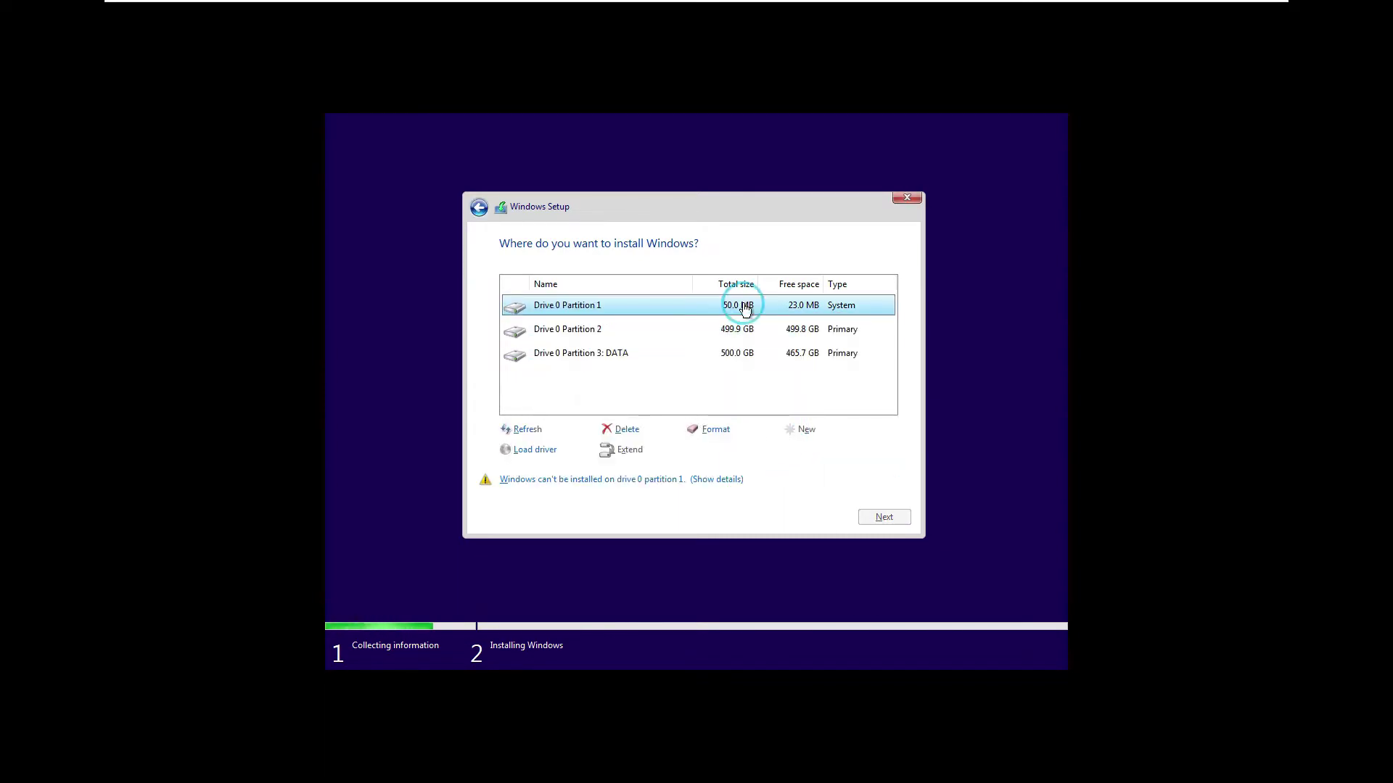
click(713, 429)
click(785, 450)
click(782, 332)
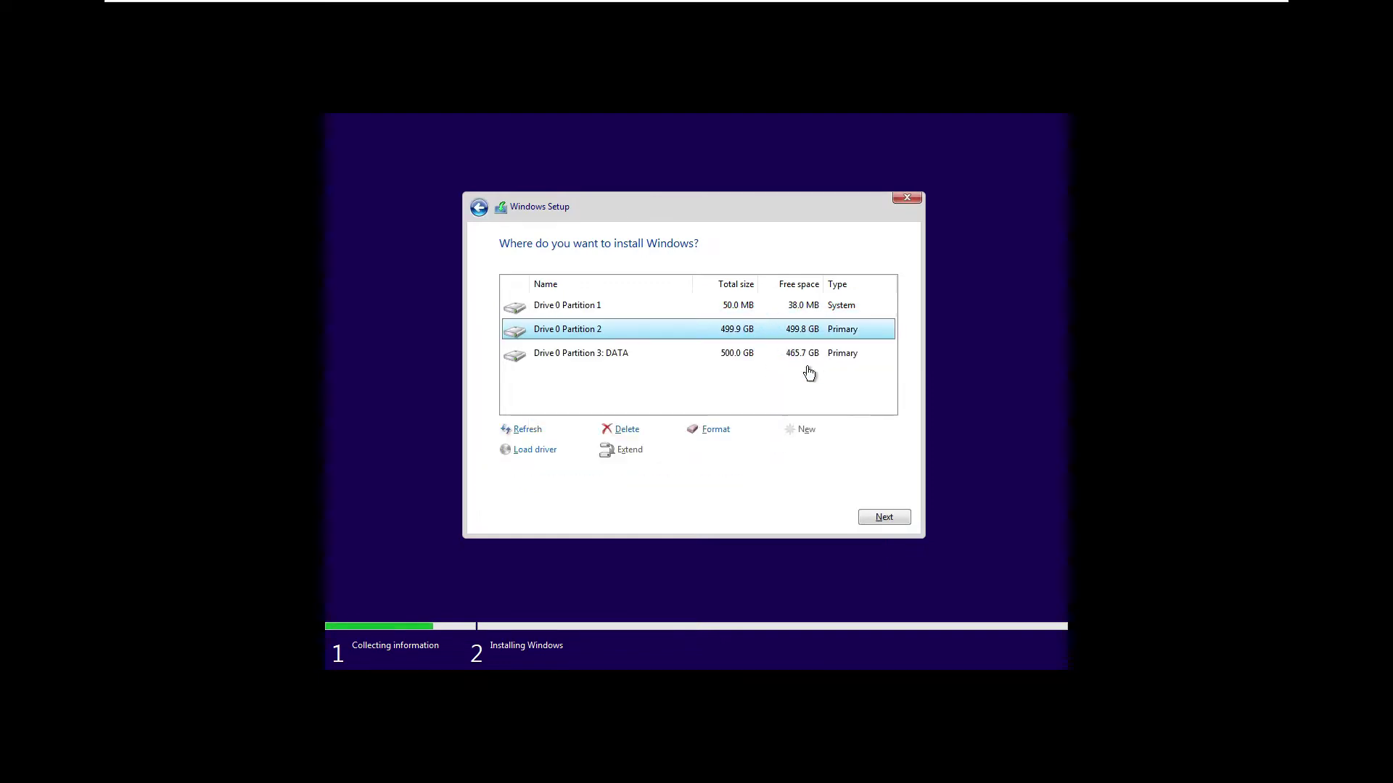
click(868, 510)
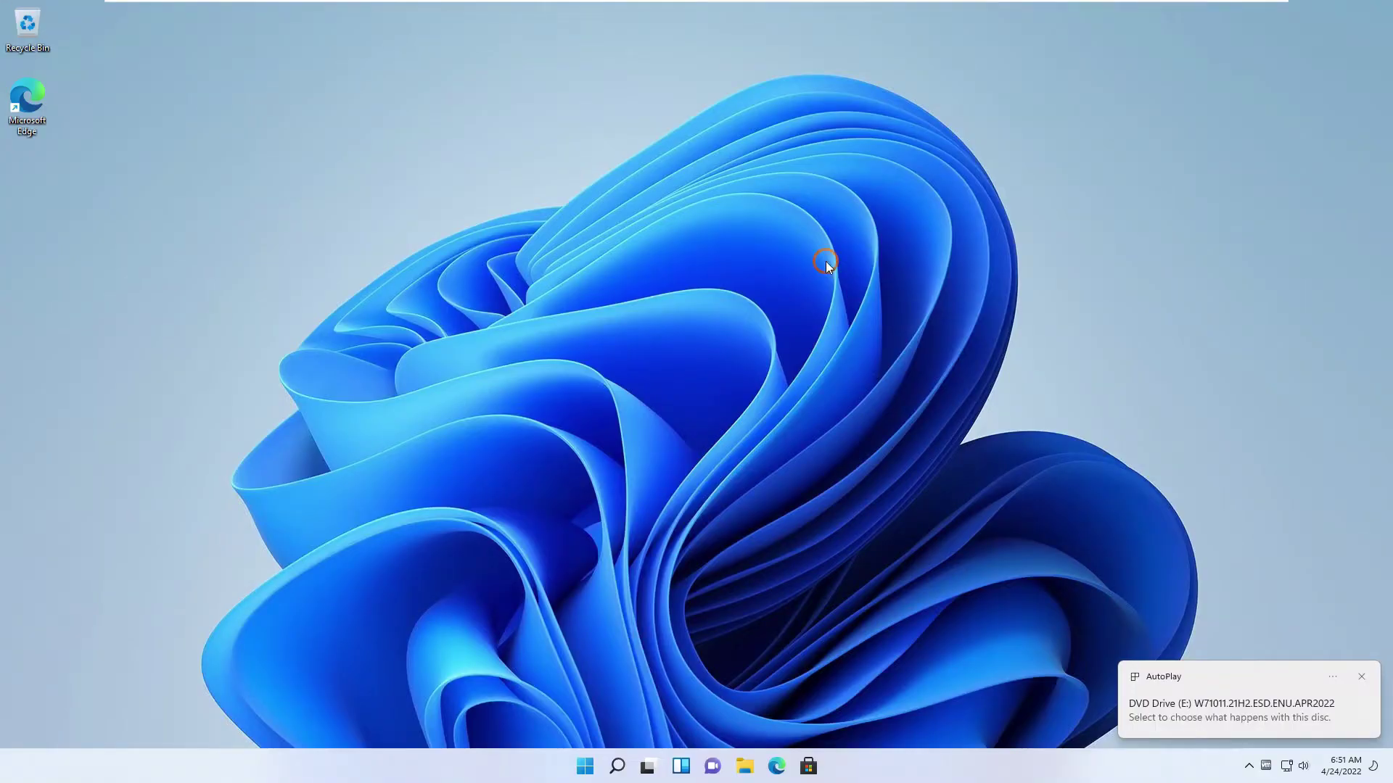
Step: Refresh the desktop of the newly installed Windows
right_click(830, 264)
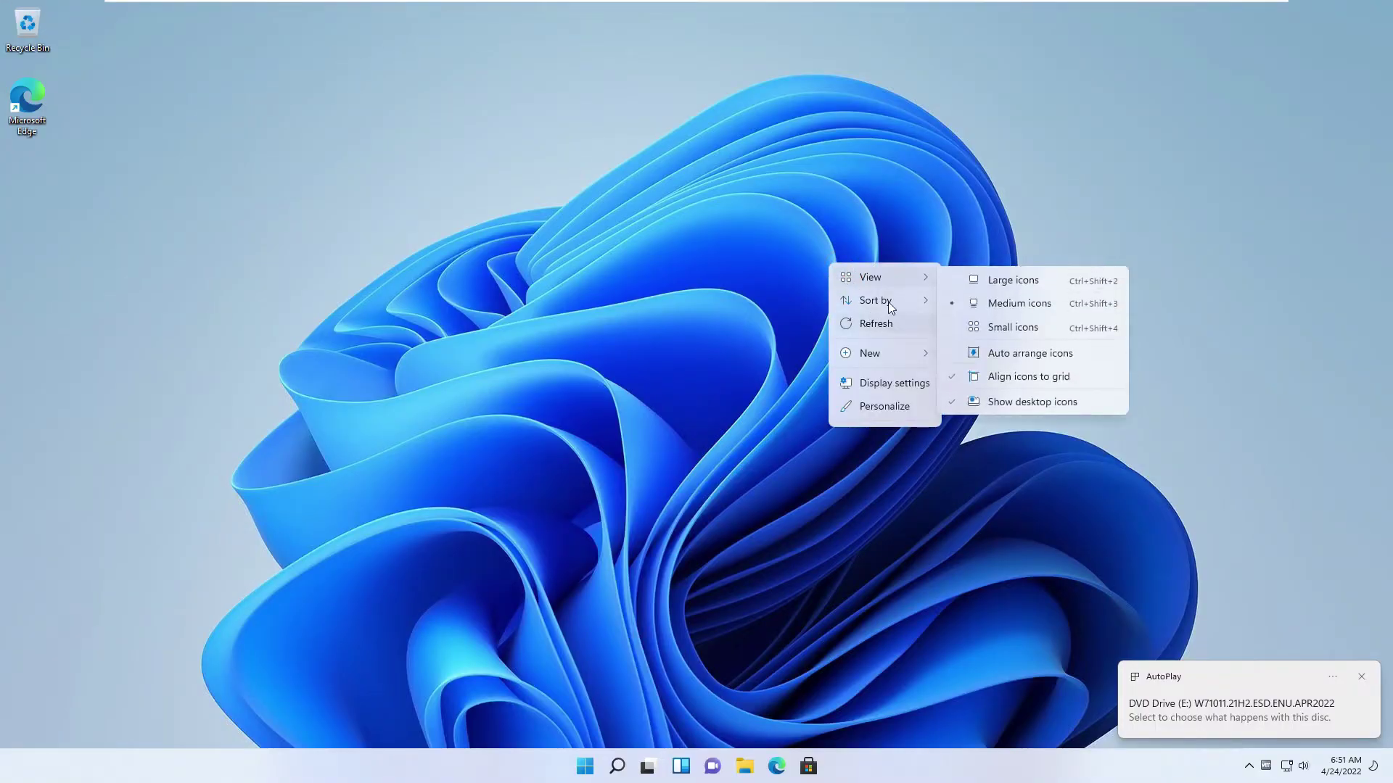
mouse_move(909, 300)
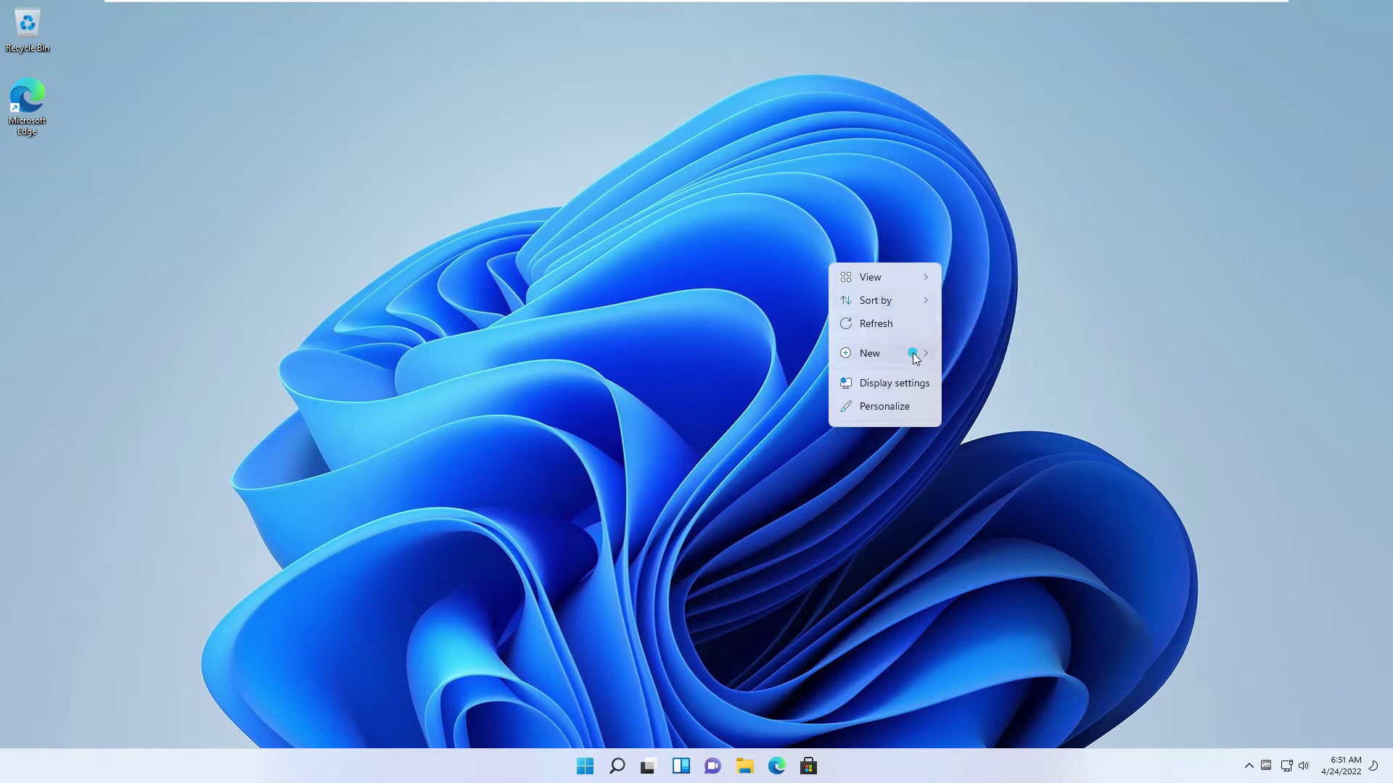
mouse_move(913, 354)
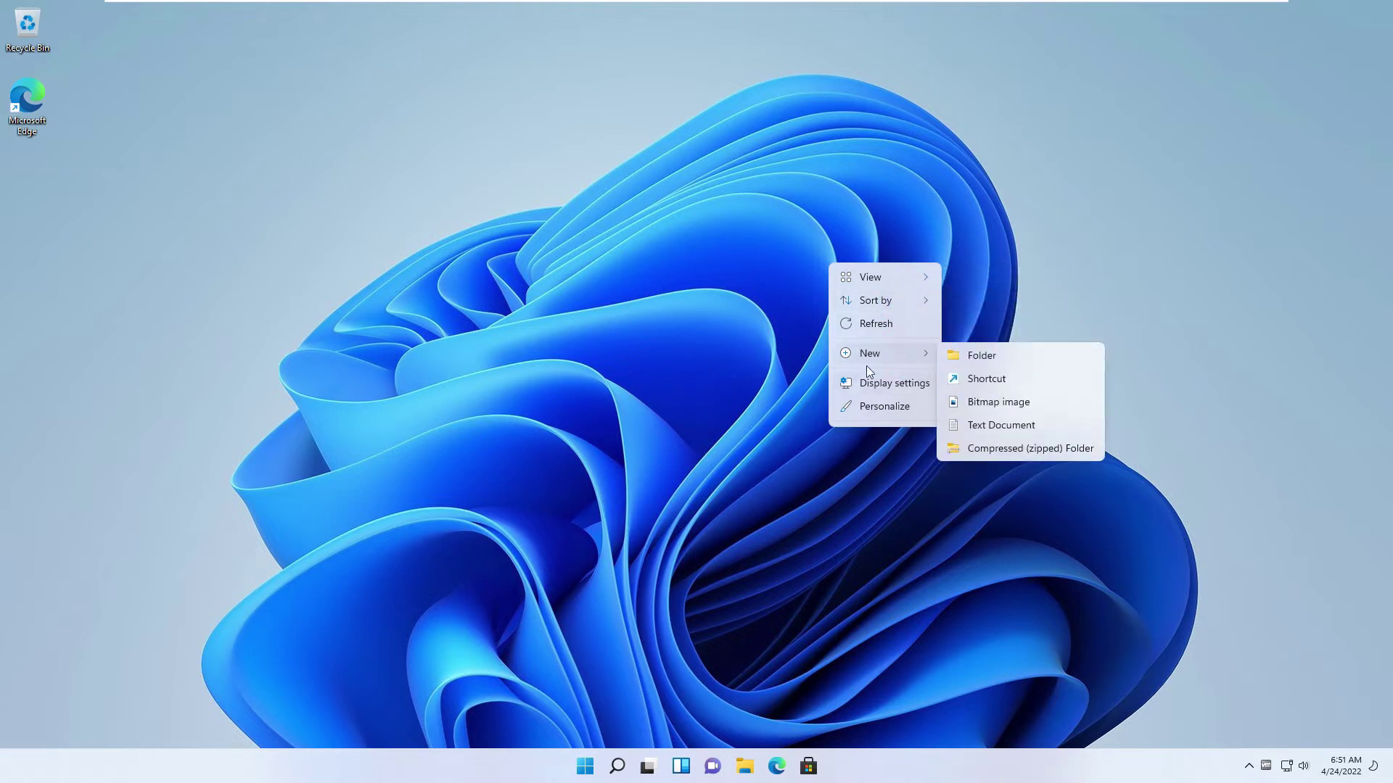
click(876, 324)
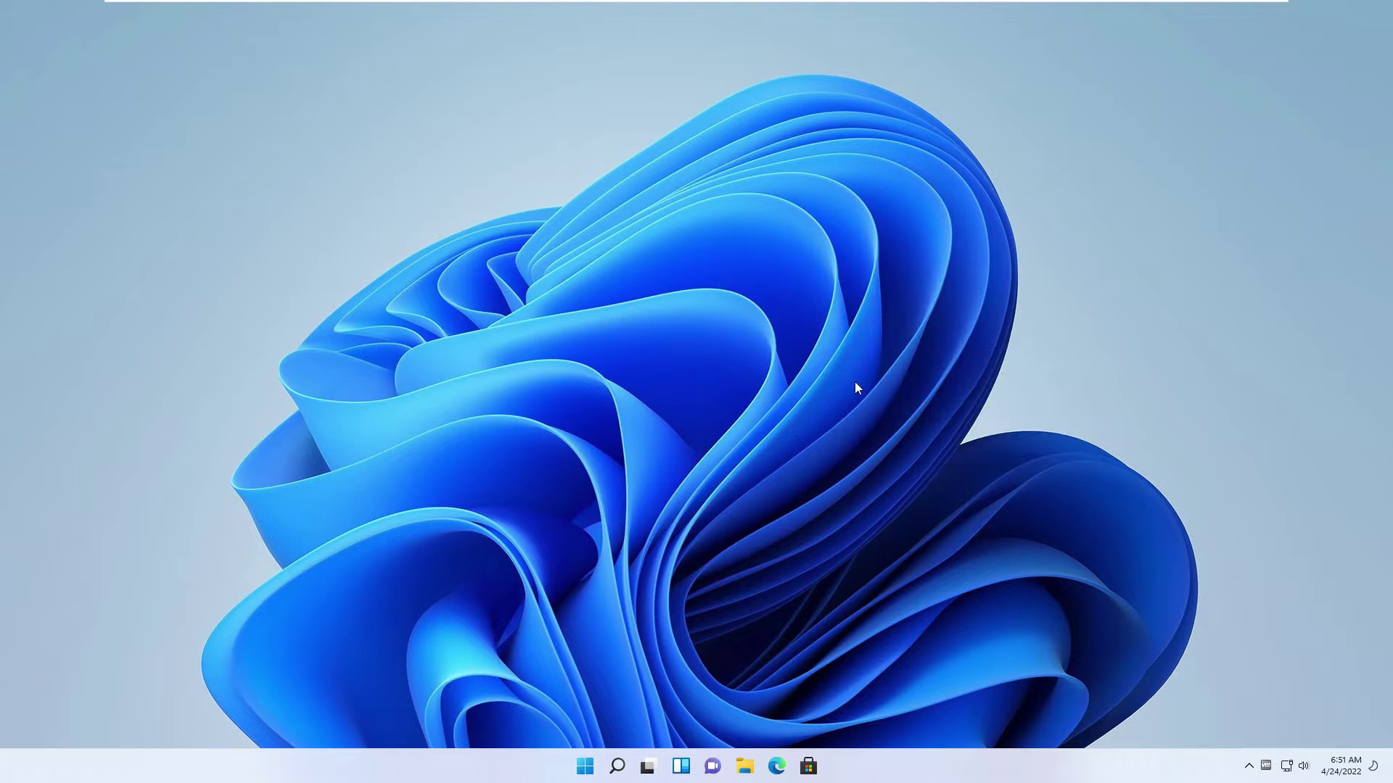
Step: Open Windows Settings maximized and examine the device specifications, Windows specifications and OS build on the About page
click(586, 767)
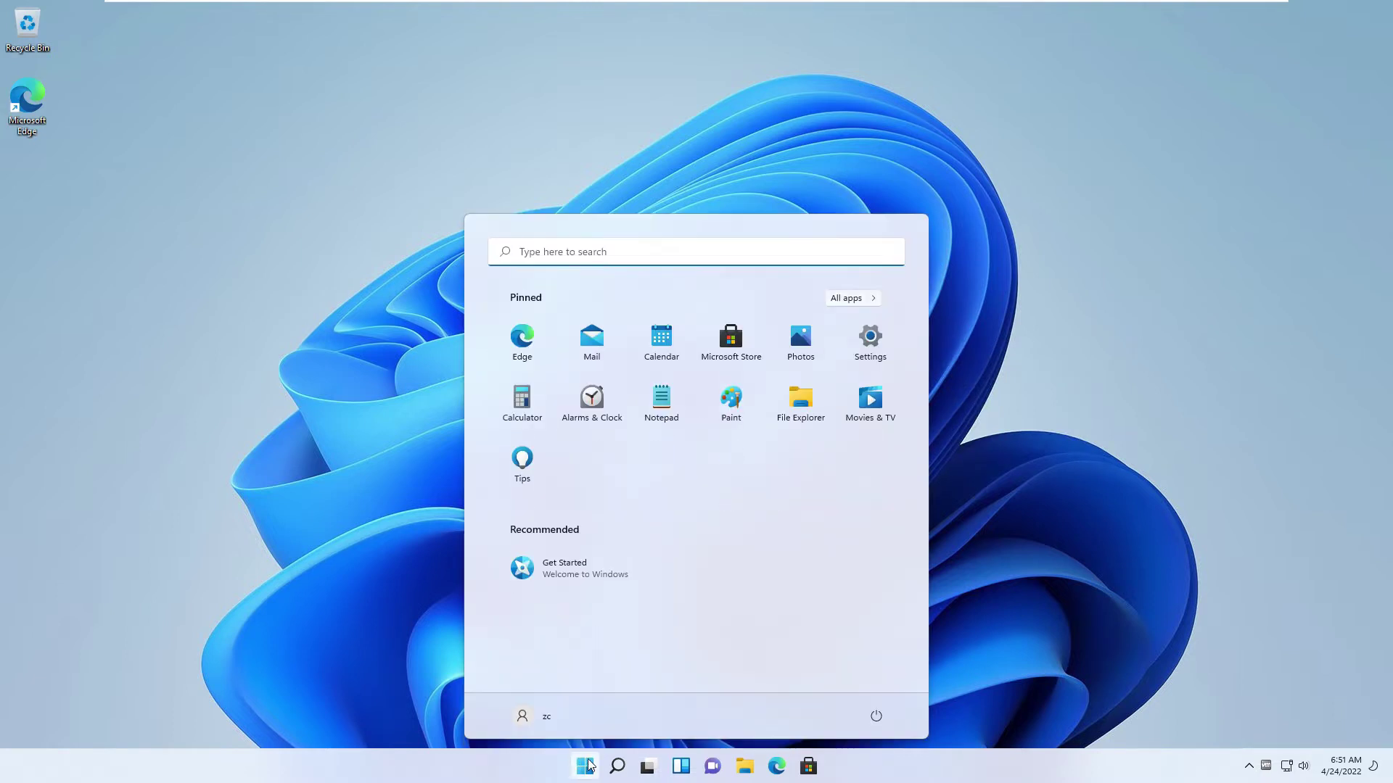
click(867, 347)
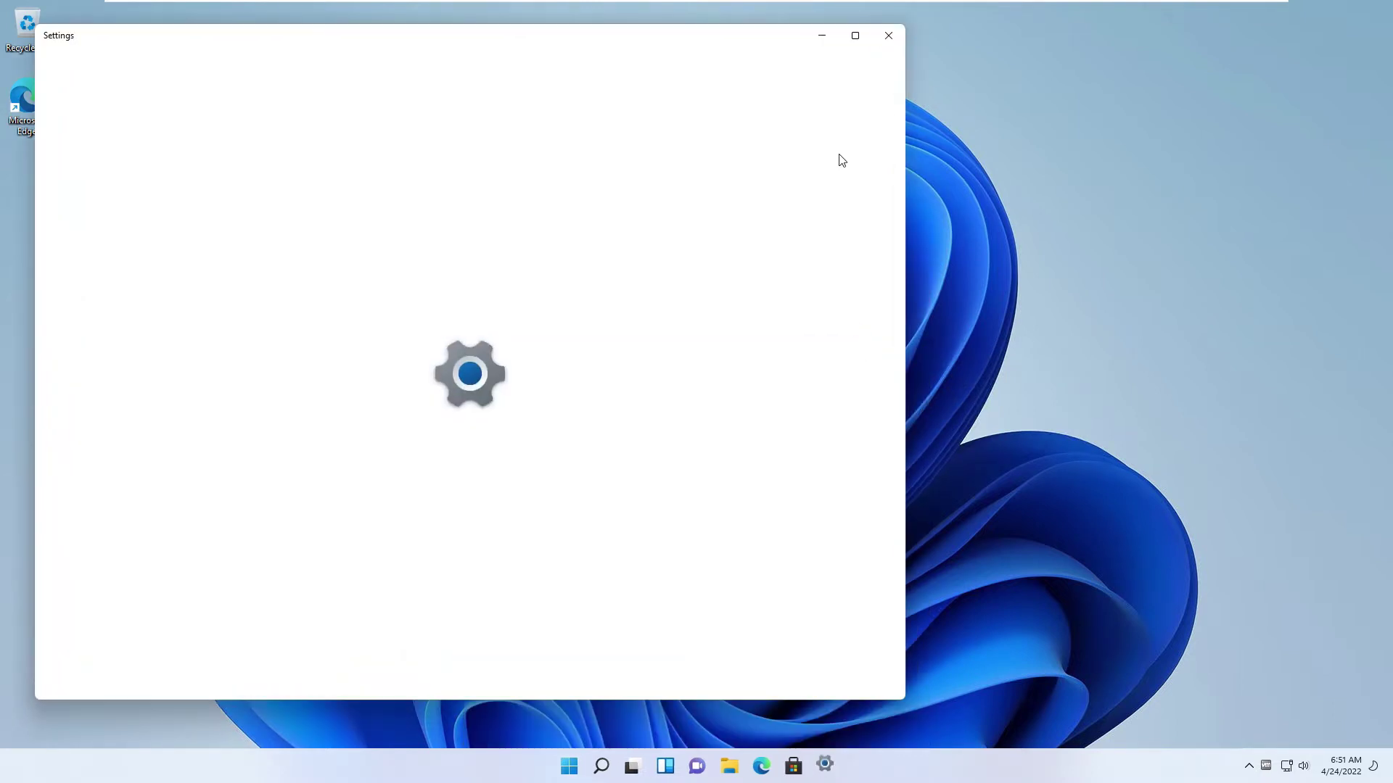
click(855, 36)
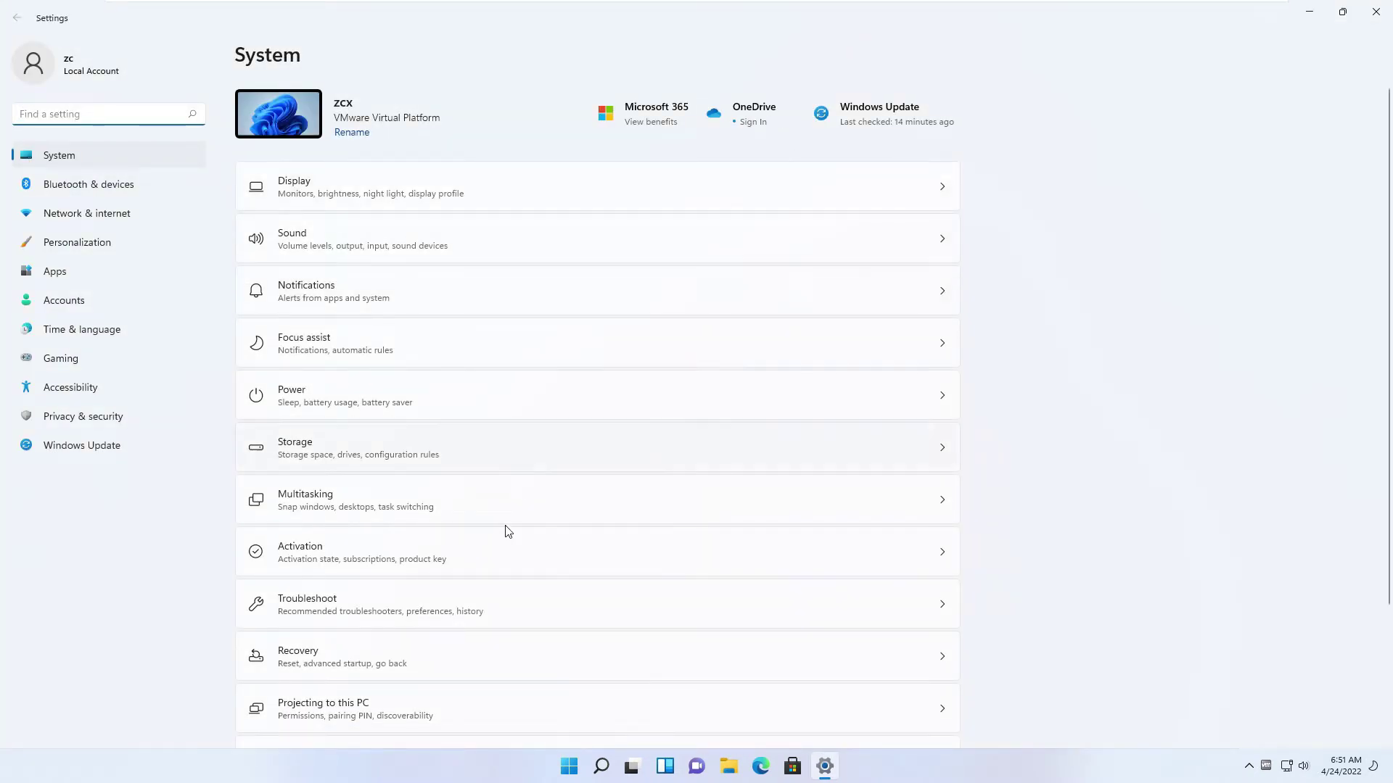
scroll(507, 528, down, 5)
click(384, 689)
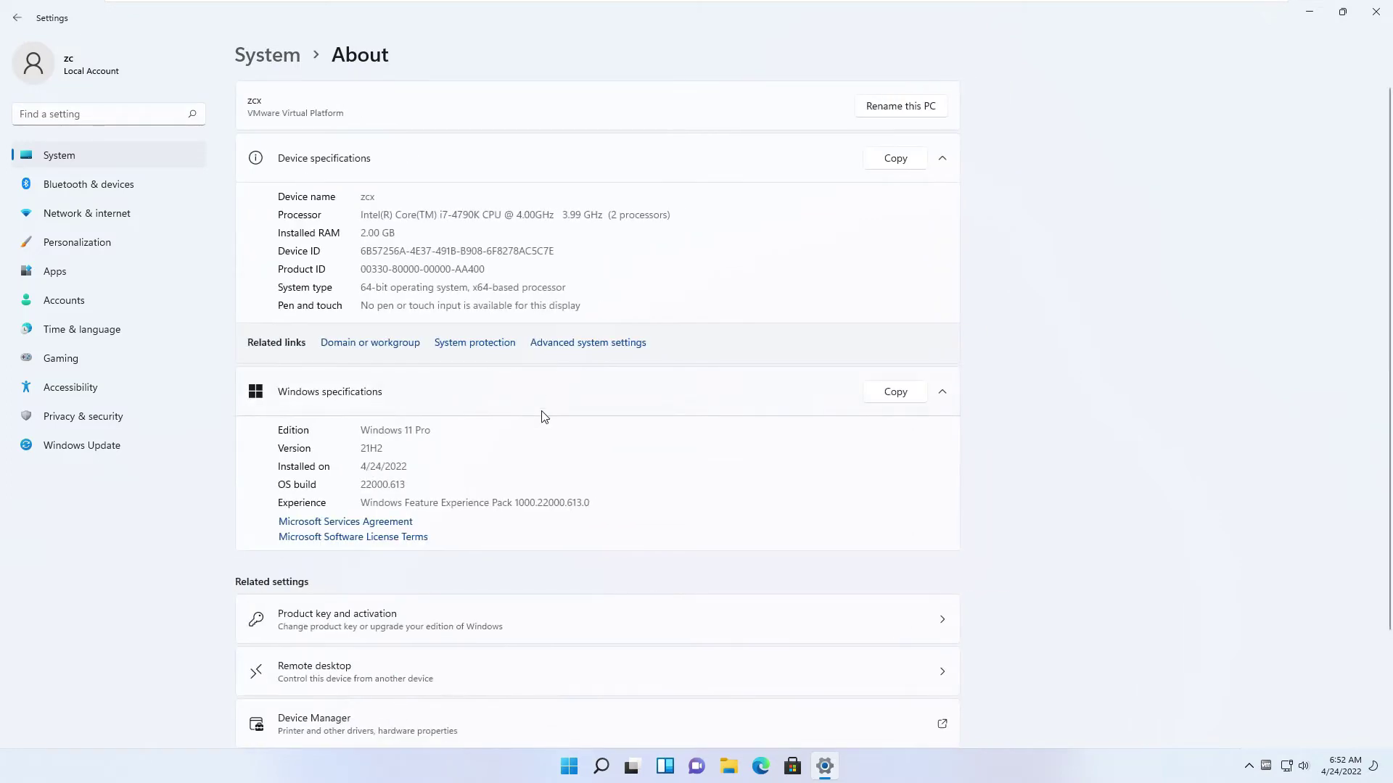
scroll(544, 417, down, 2)
drag(409, 384, 360, 384)
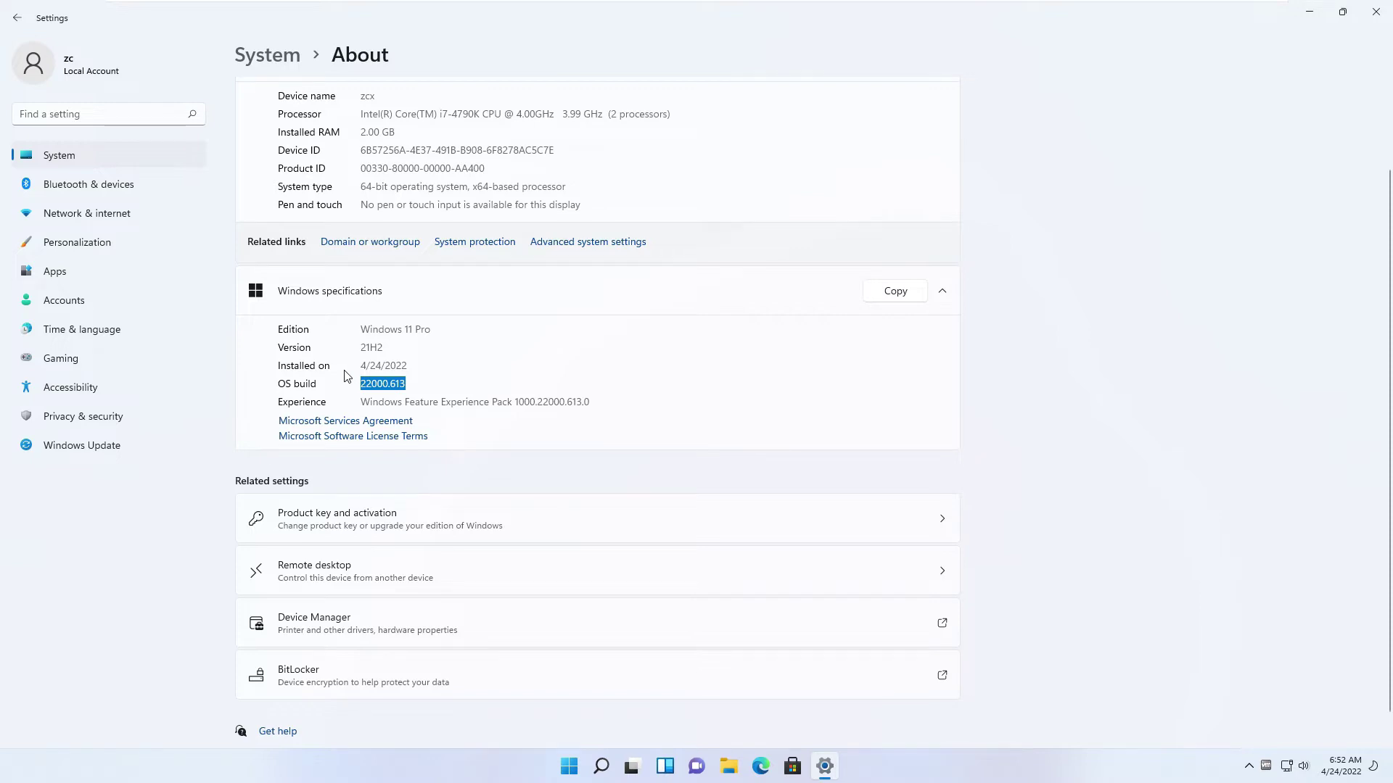
scroll(432, 421, up, 2)
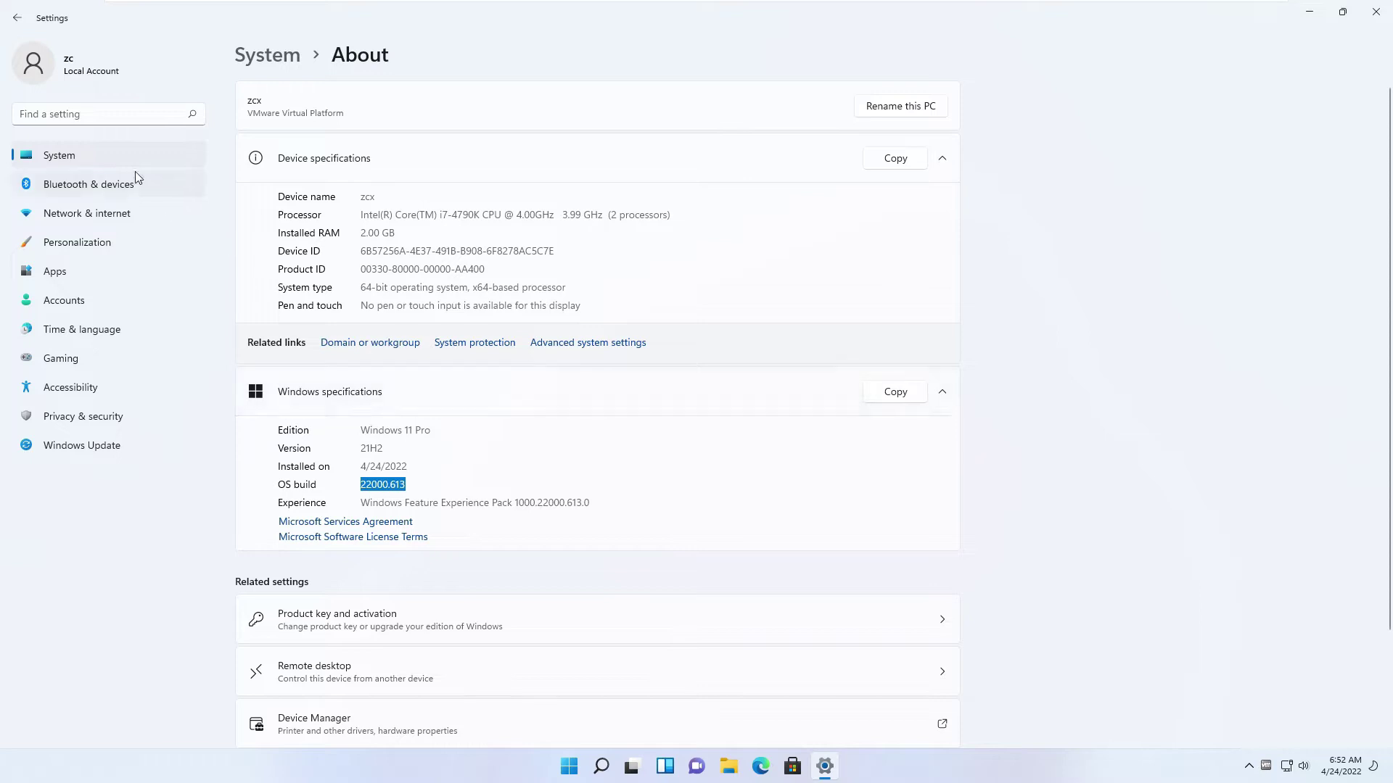
Step: Look through the Bluetooth & devices, Network & internet and Personalization themes settings, and the list of installed apps
click(116, 186)
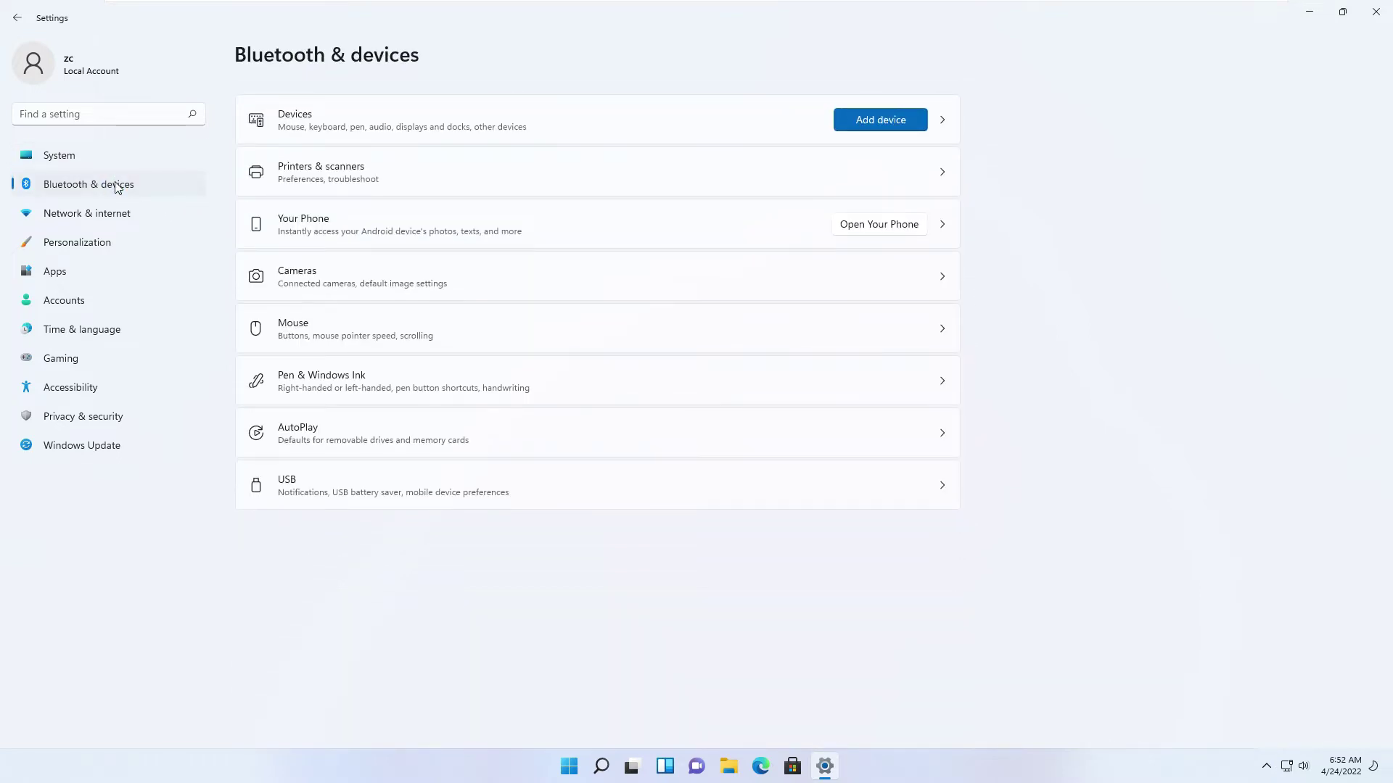
click(116, 215)
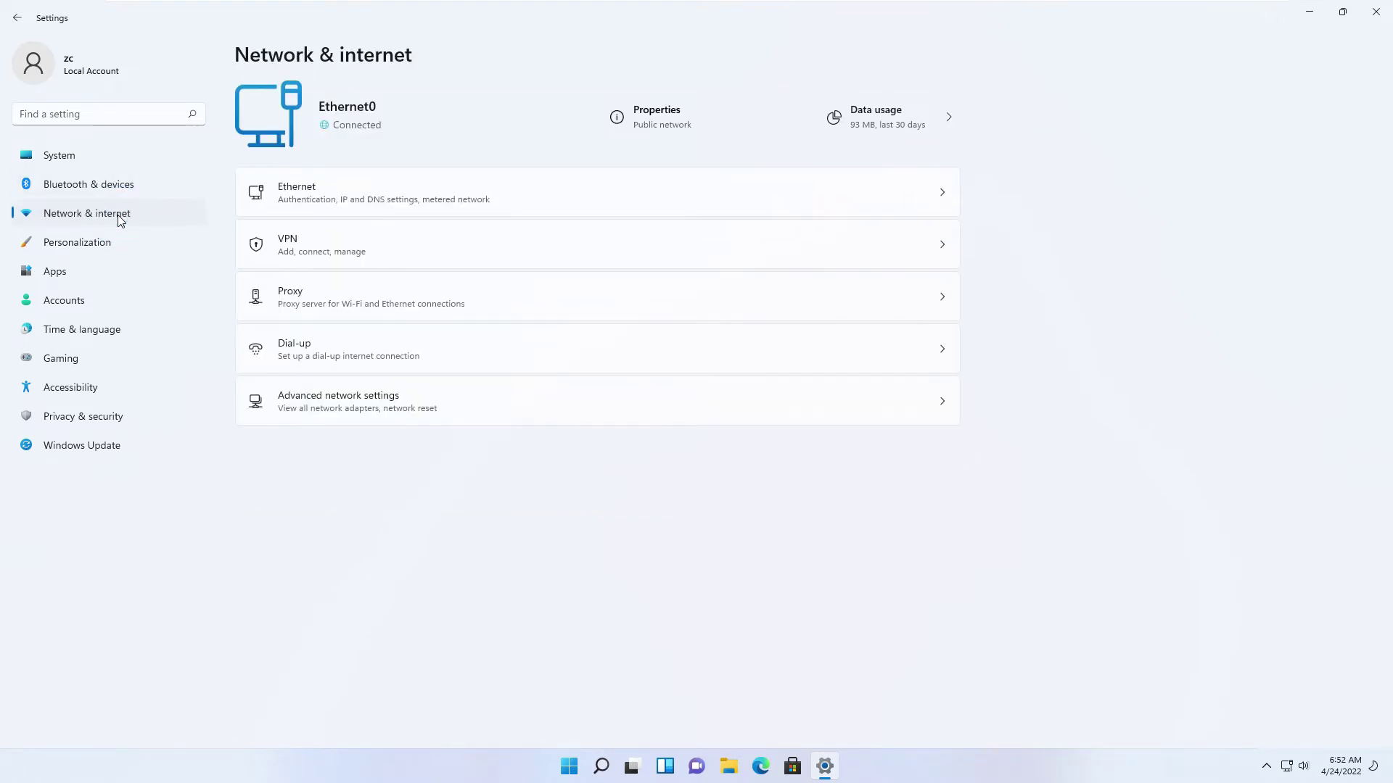
click(108, 240)
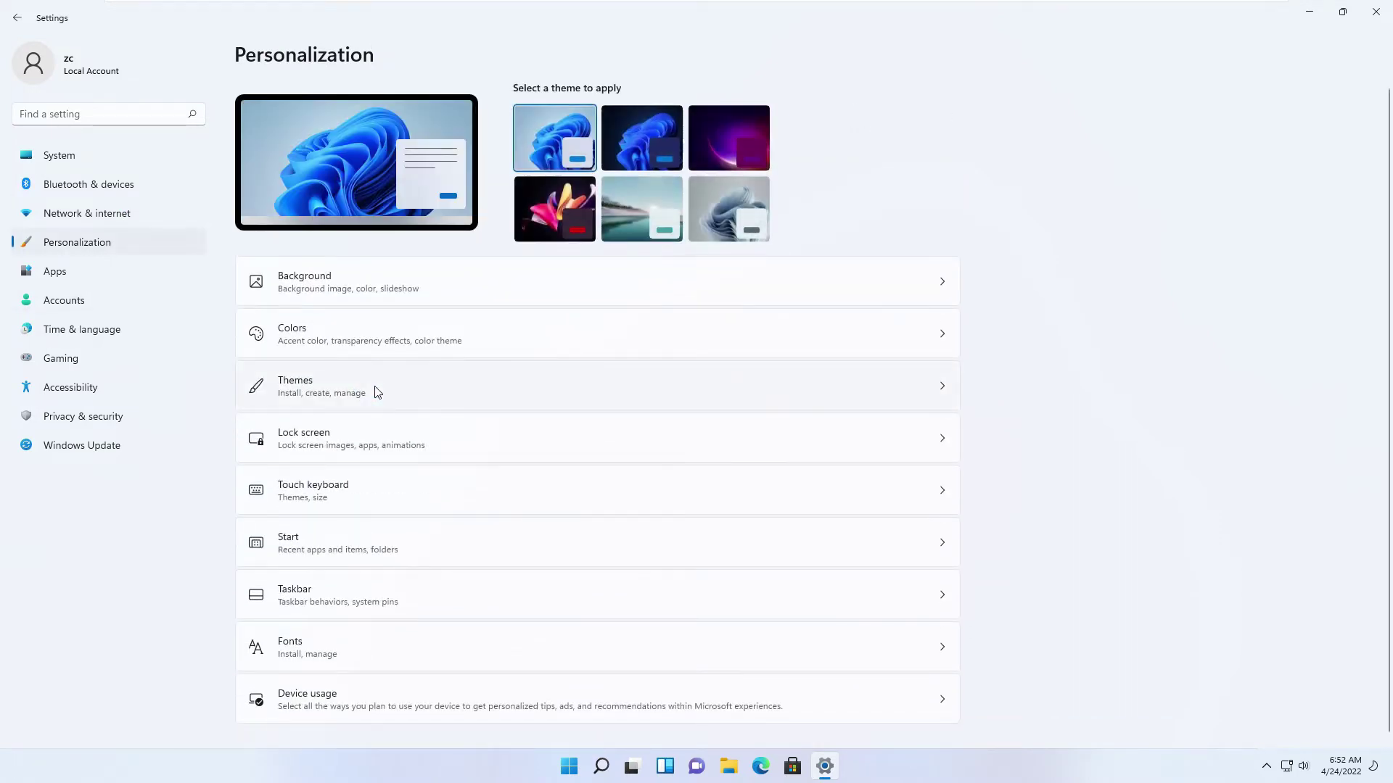
click(377, 392)
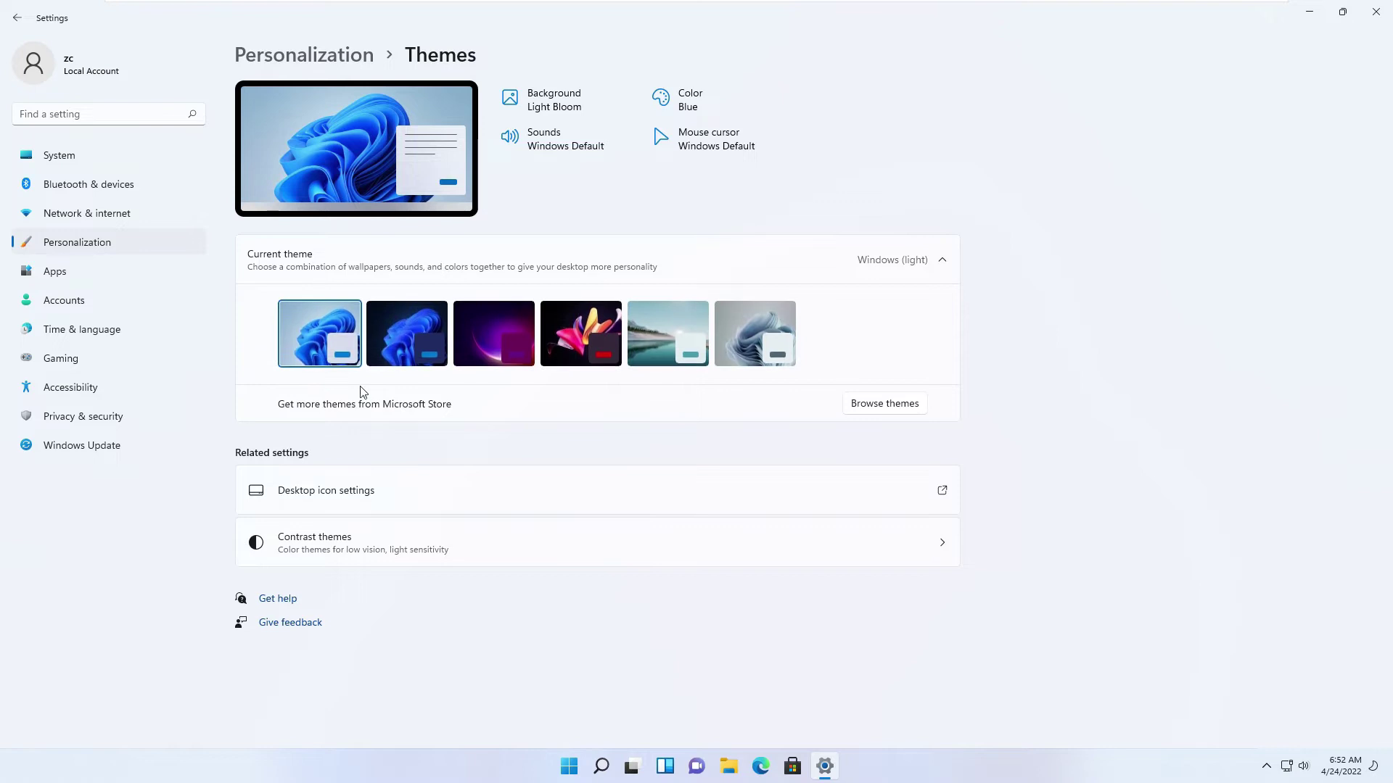
click(154, 271)
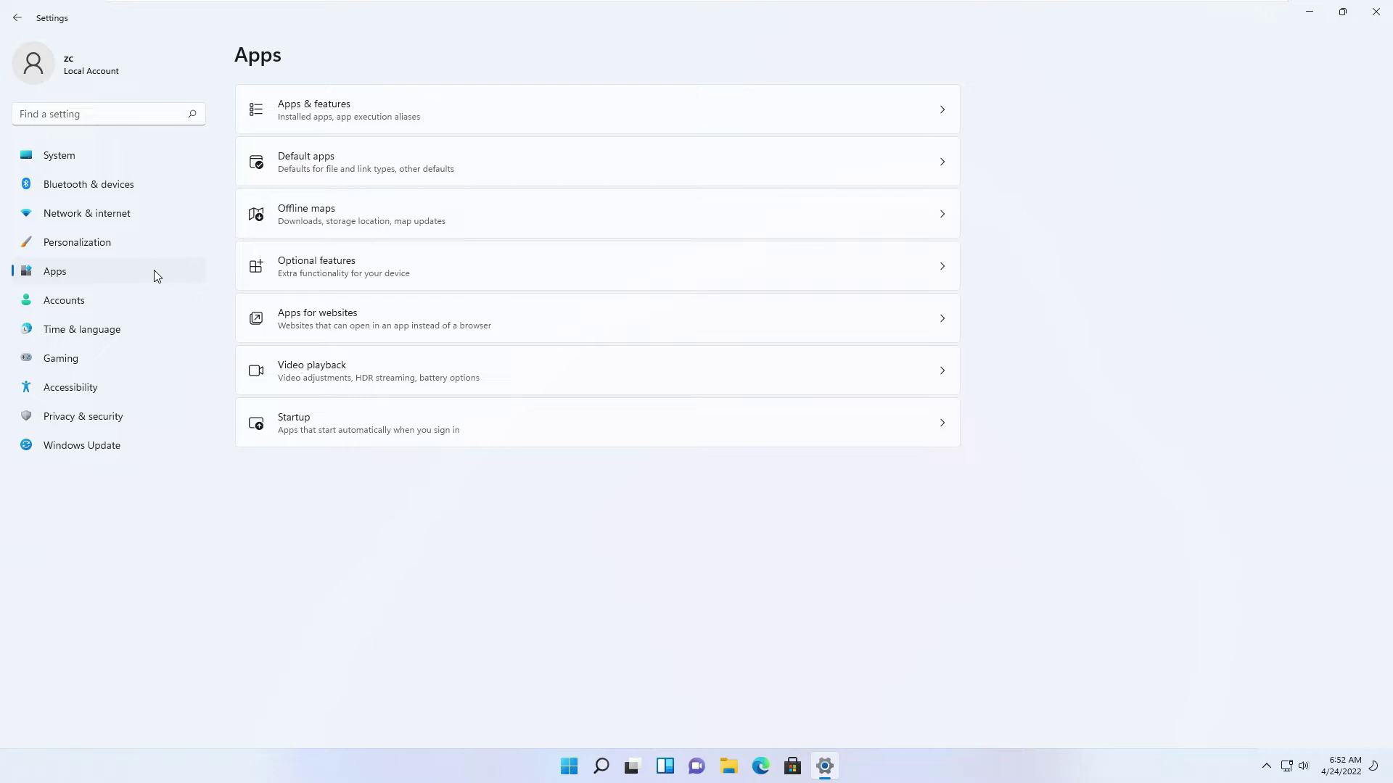
click(344, 121)
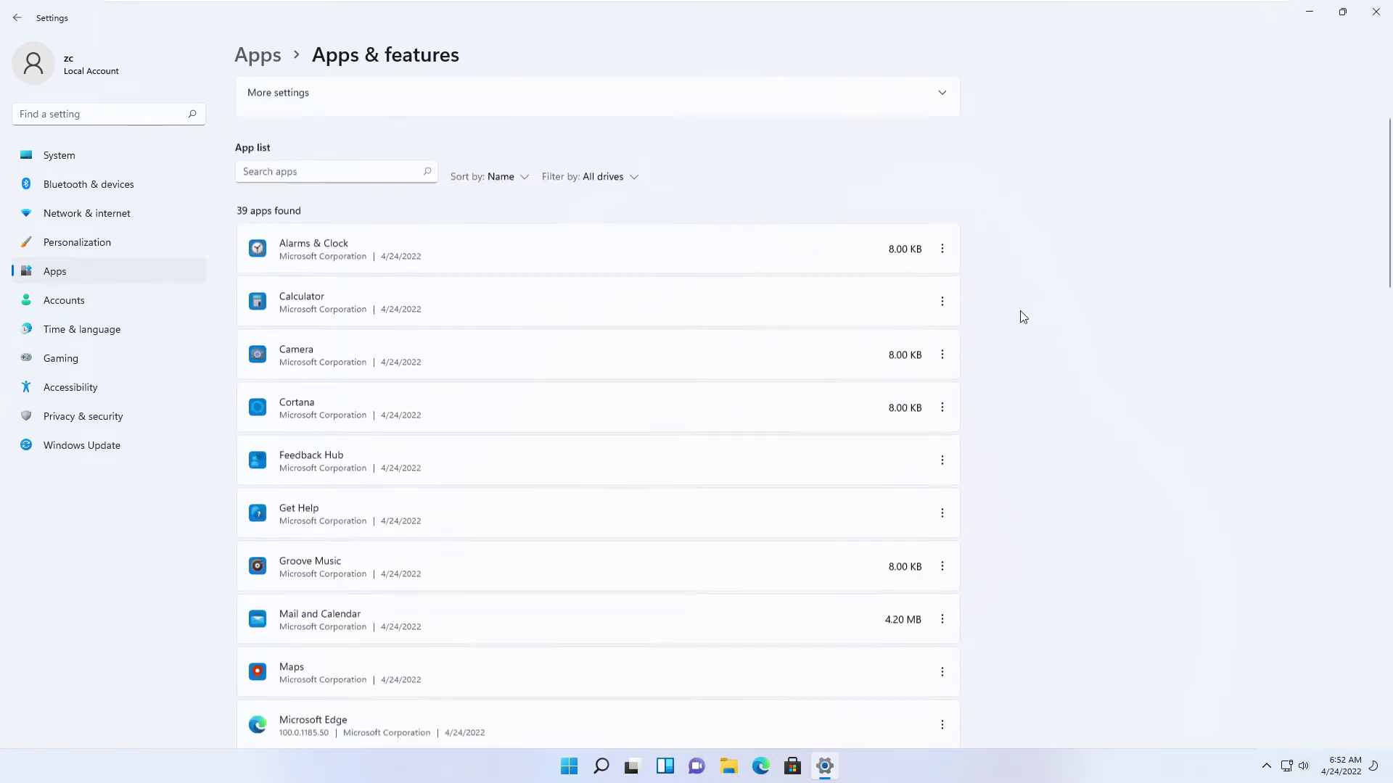
Step: Examine the rest of the installed apps list through to the end of the Apps & features page
scroll(1023, 317, down, 2)
scroll(1023, 317, down, 5)
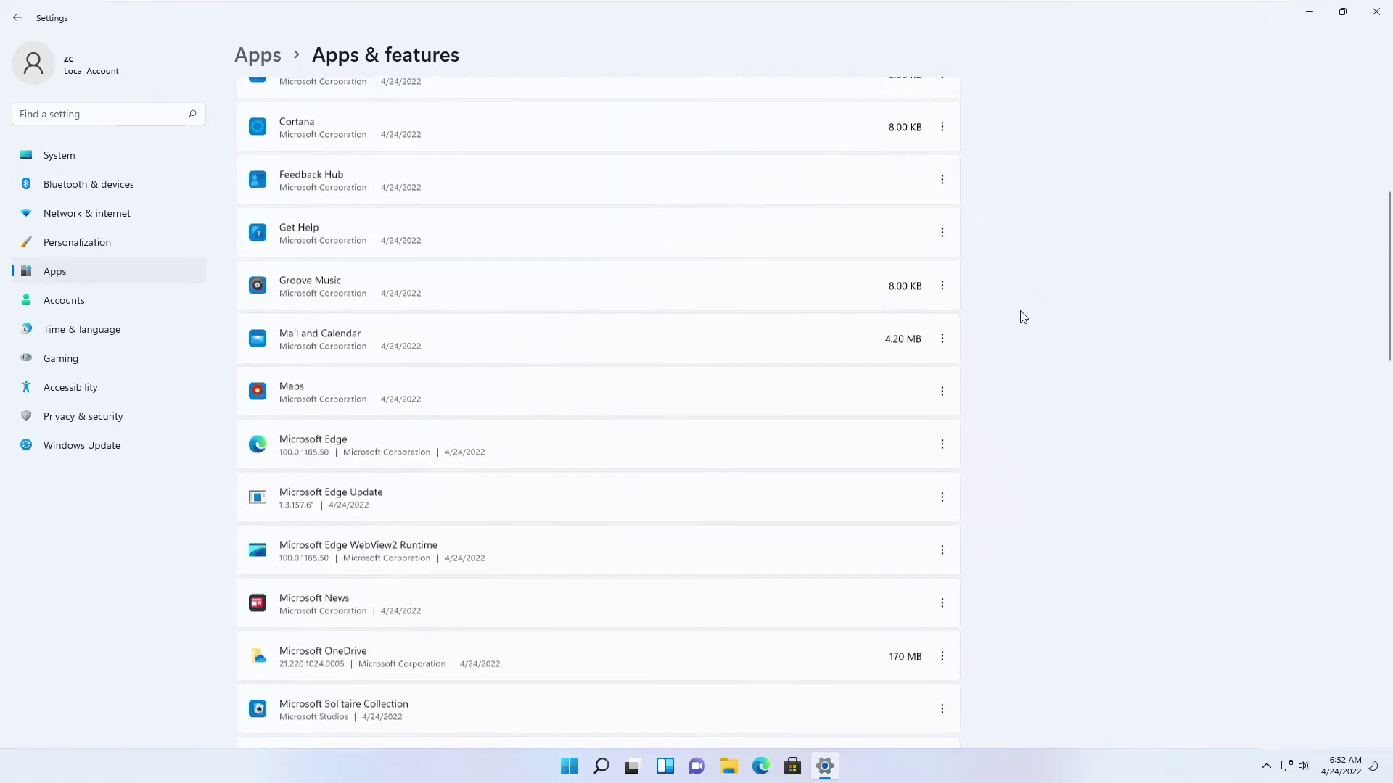
scroll(1023, 317, down, 6)
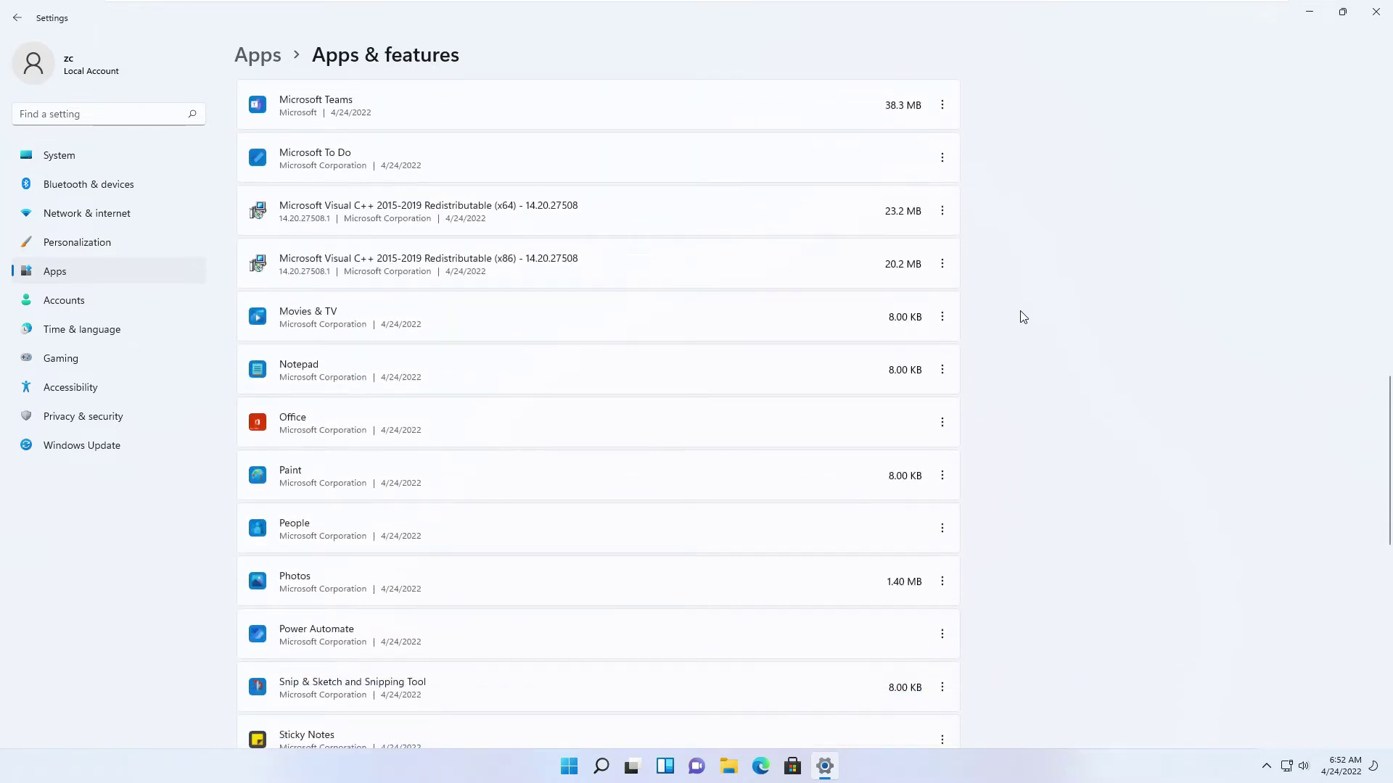
scroll(1023, 317, down, 6)
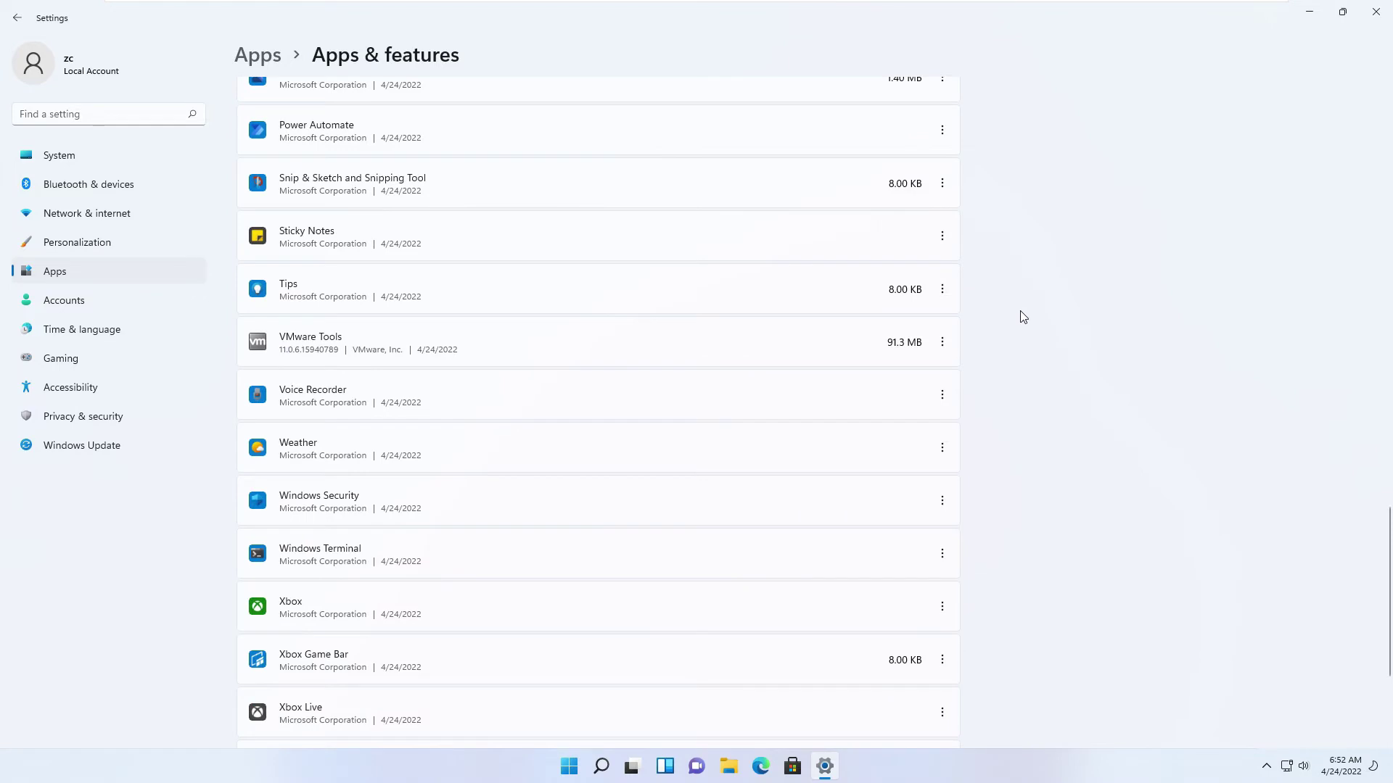
scroll(1022, 317, down, 3)
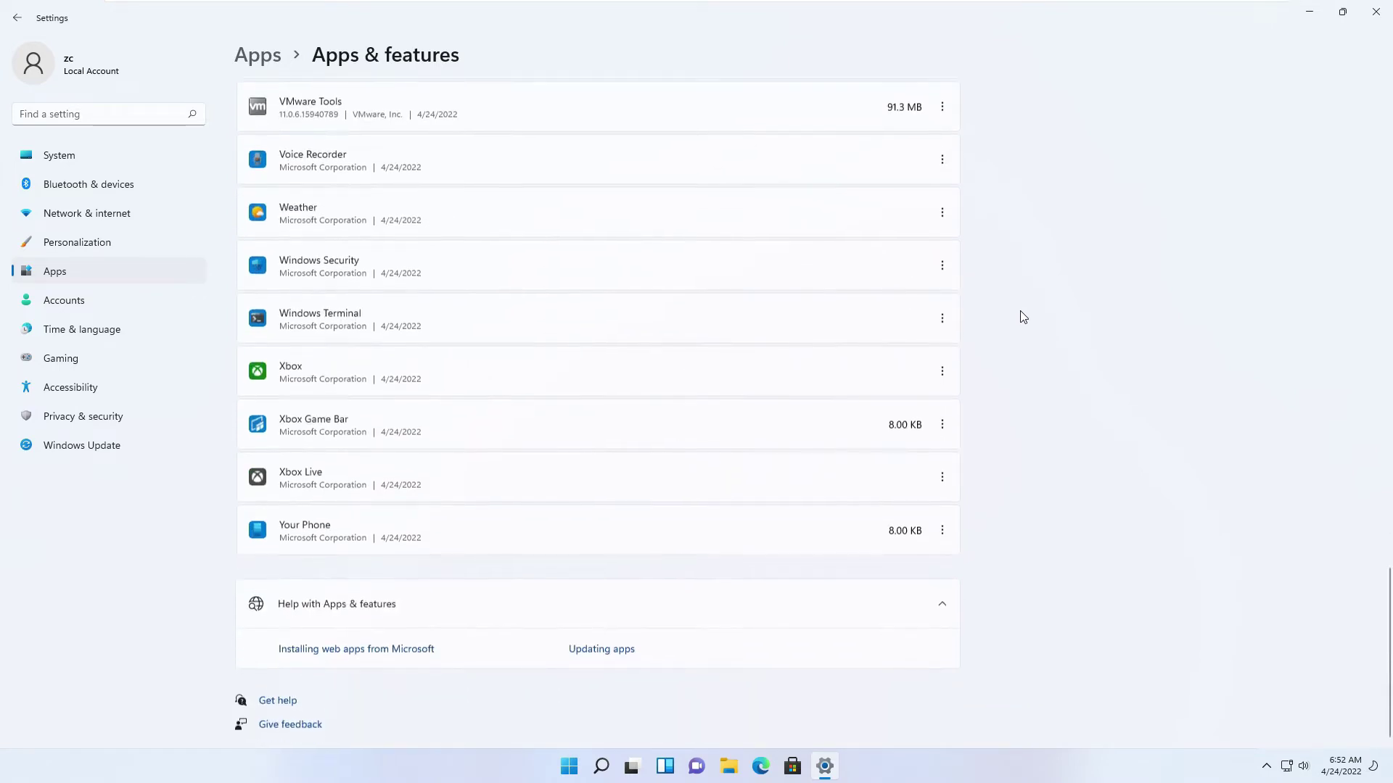
Step: Look through the Apps, Accounts, Language & region and Gaming settings
click(106, 280)
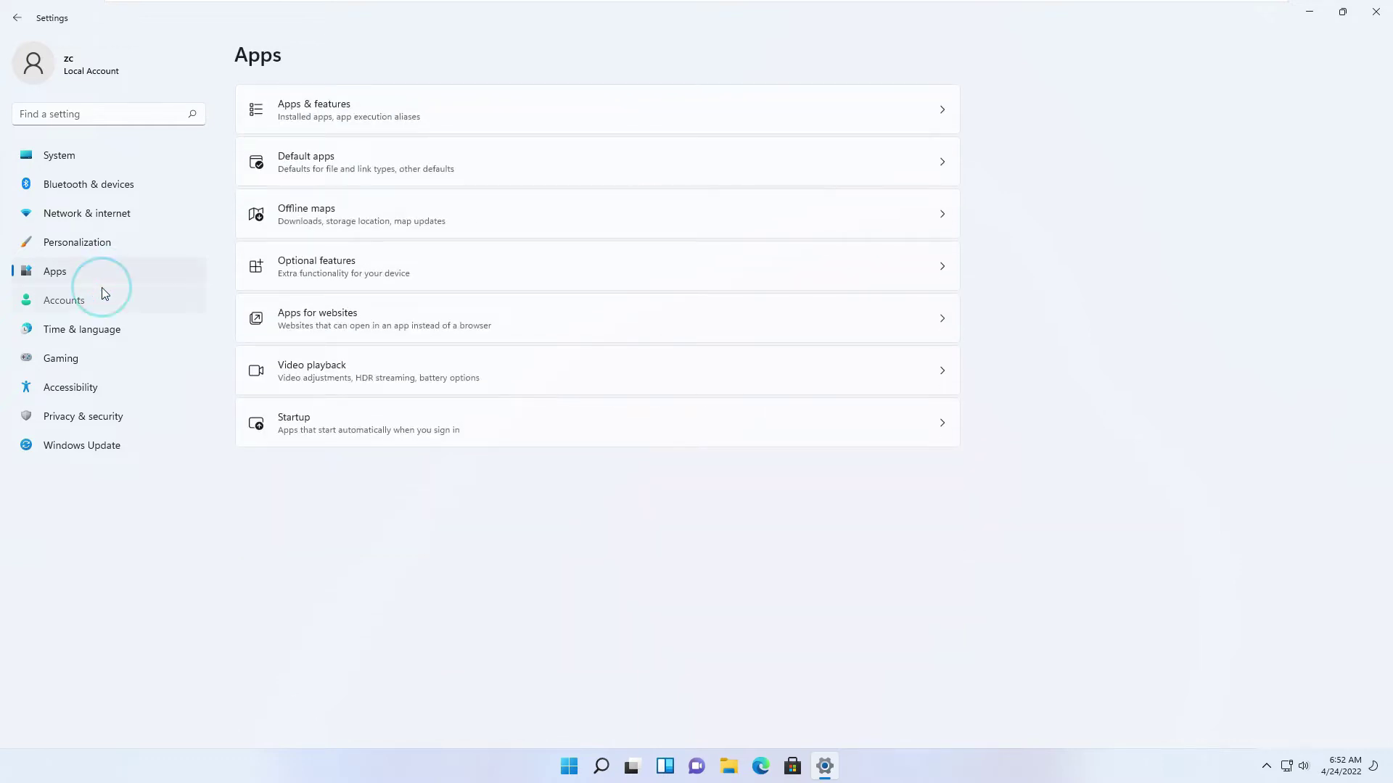
click(103, 302)
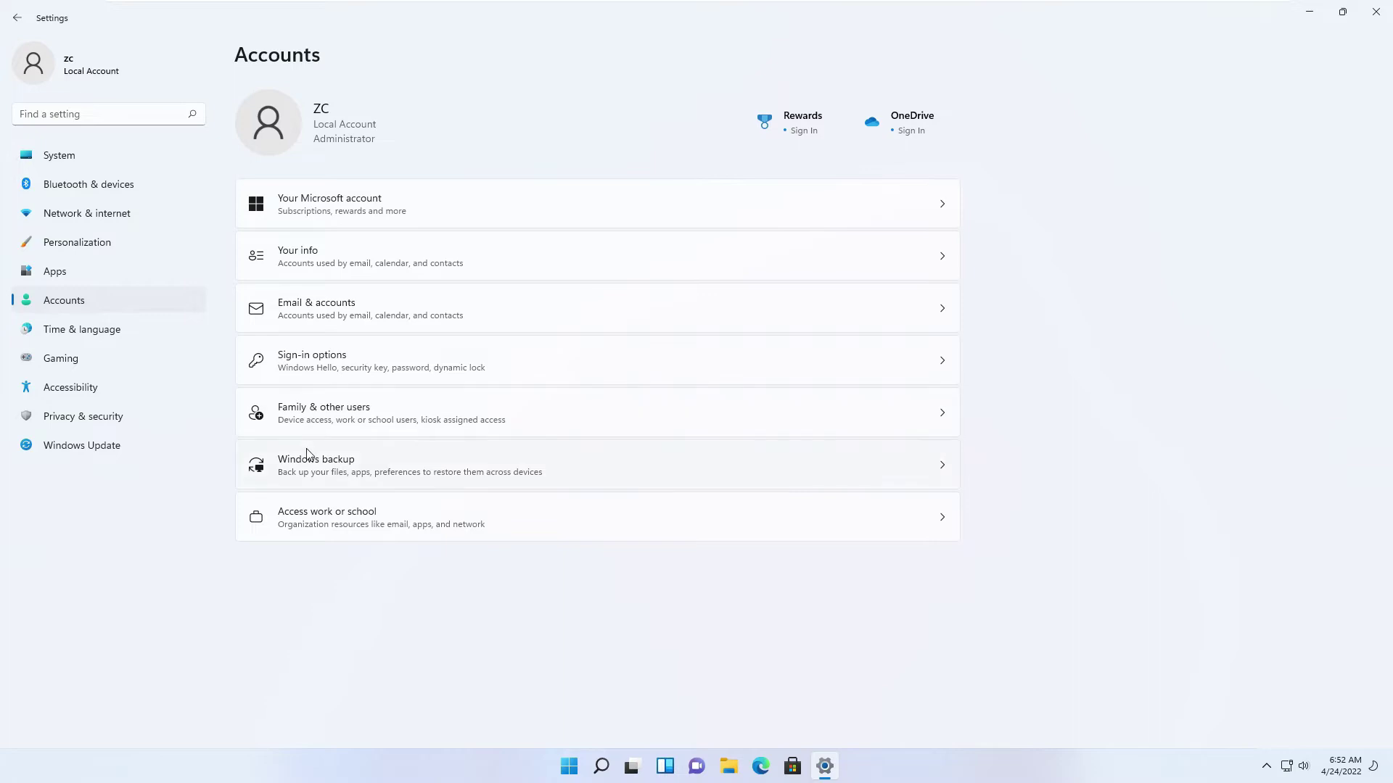
click(104, 335)
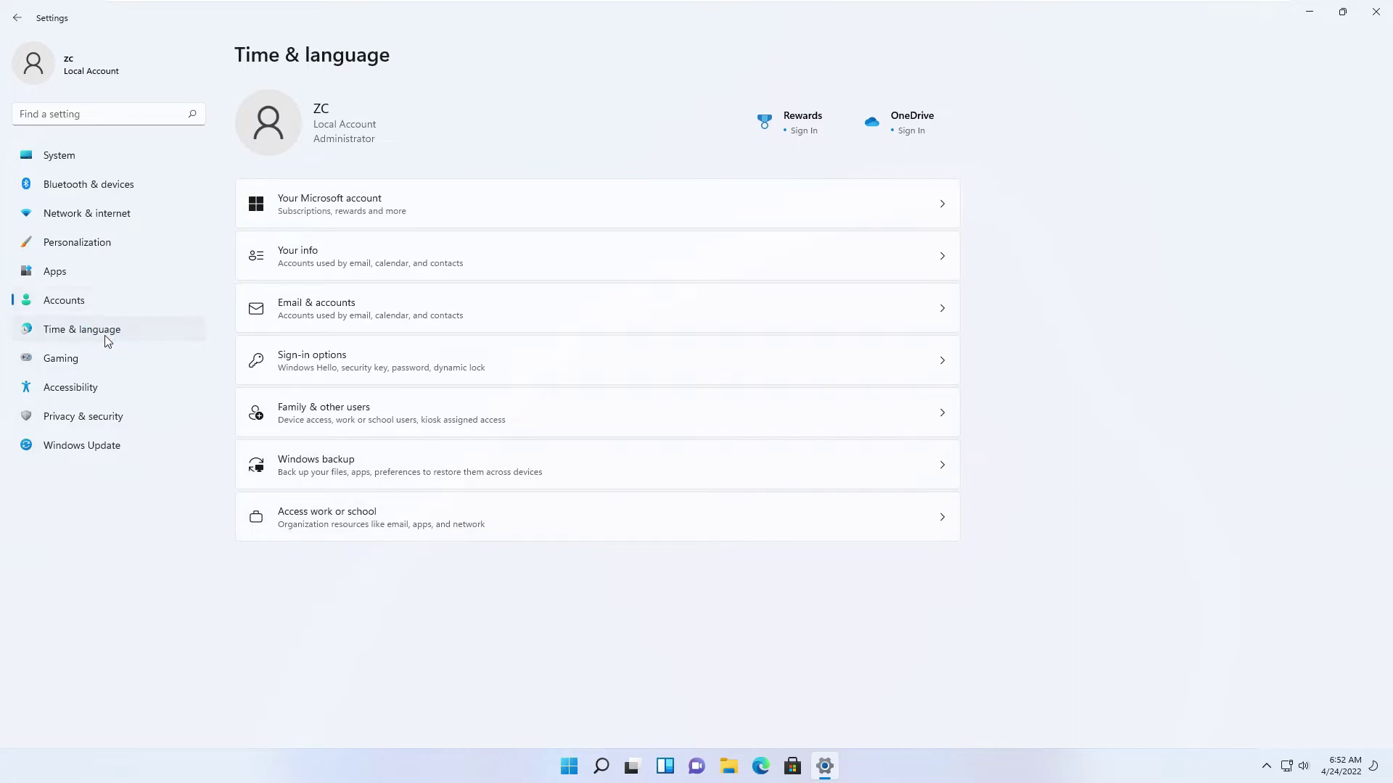
click(317, 153)
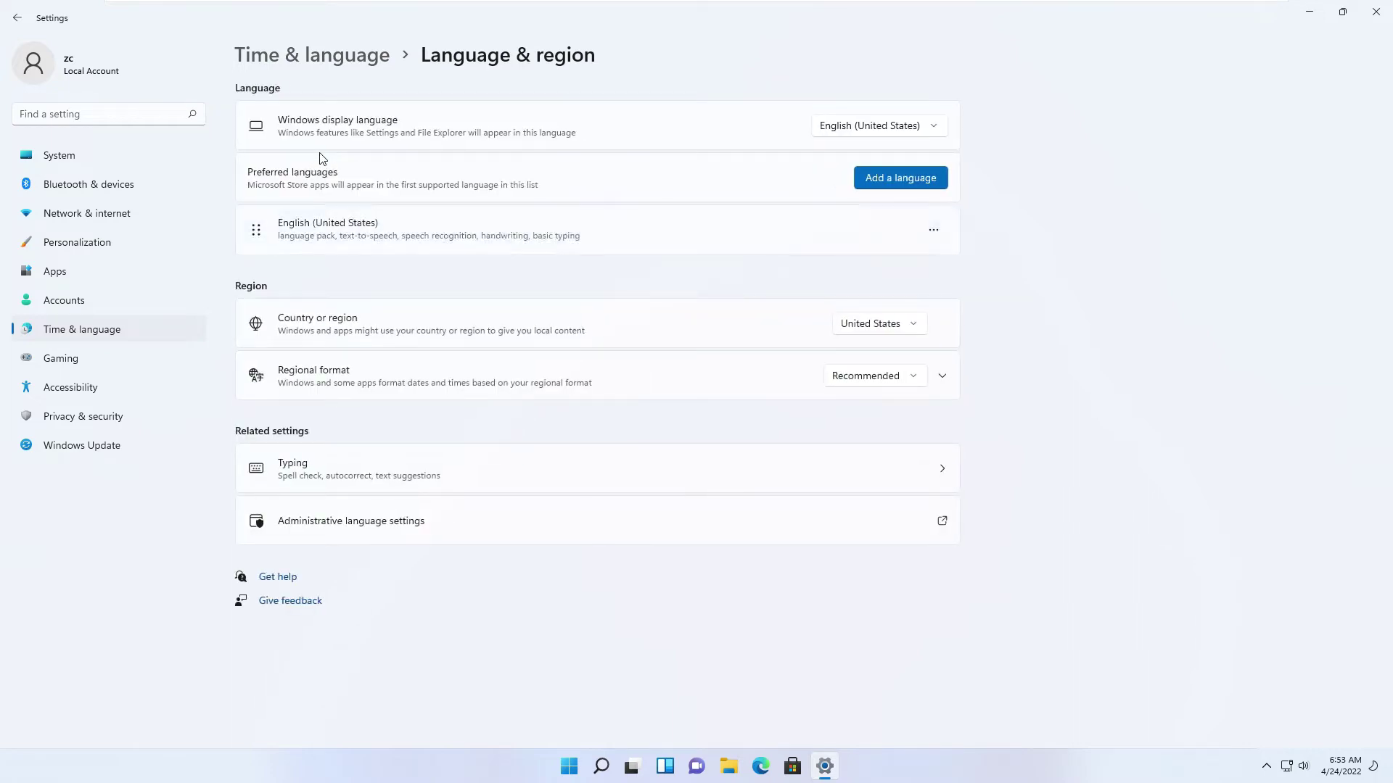
click(93, 360)
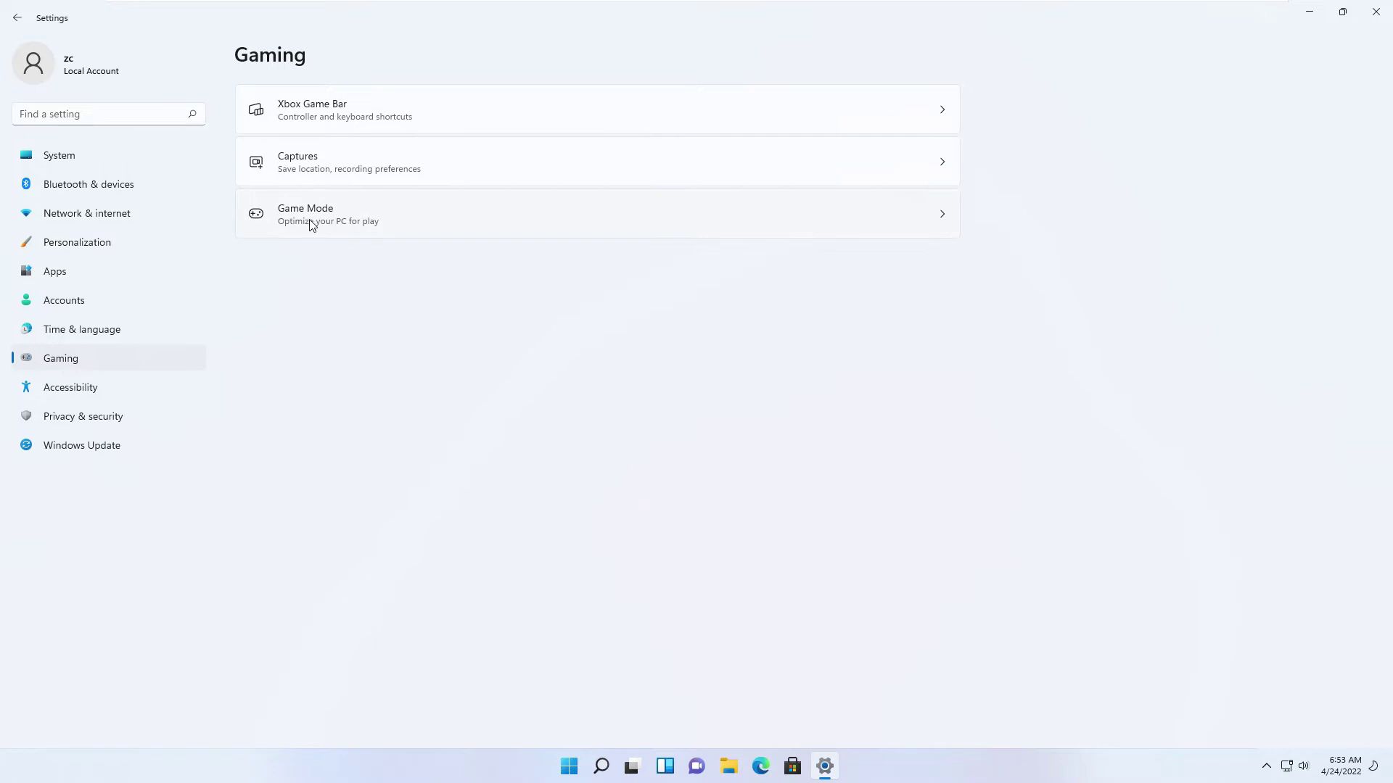
Step: Examine the vision, hearing and interaction options in the Accessibility settings
click(105, 404)
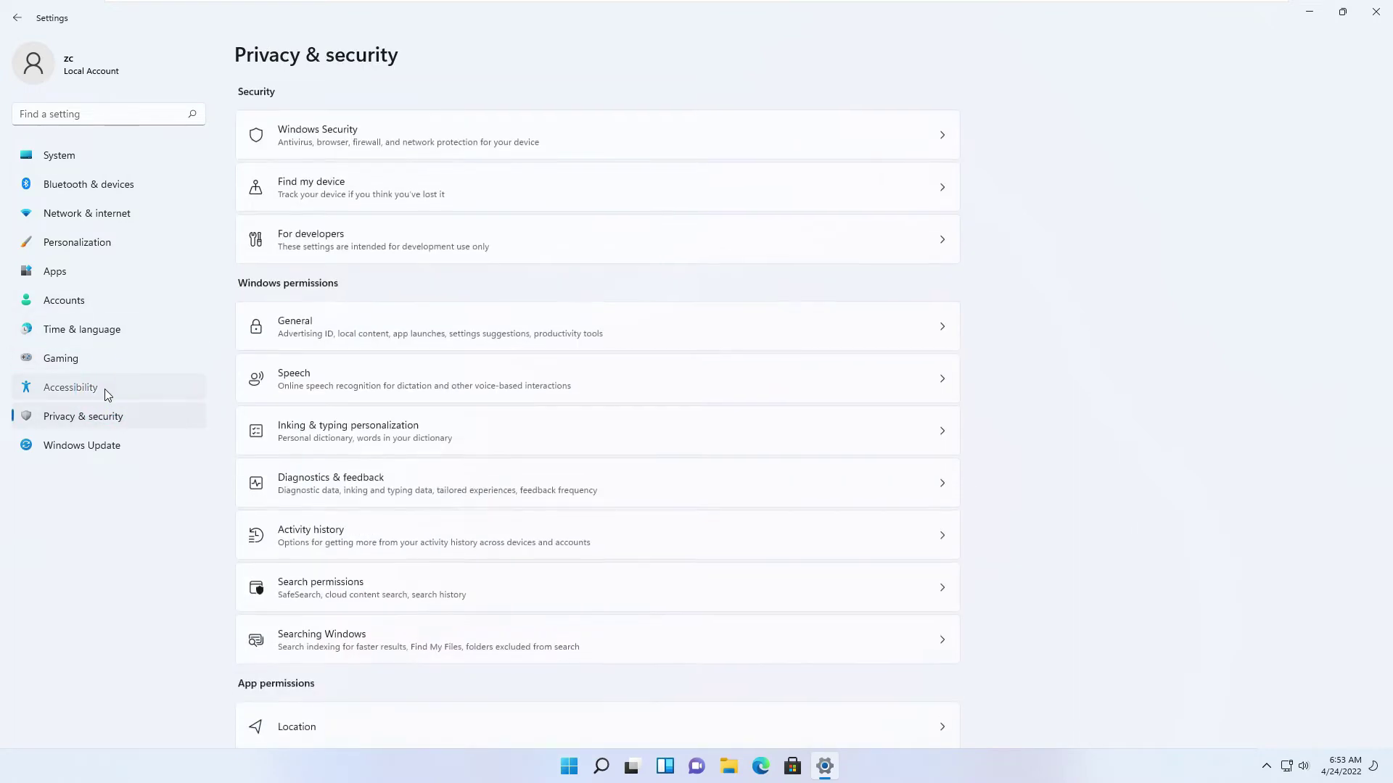
click(104, 389)
scroll(475, 343, down, 3)
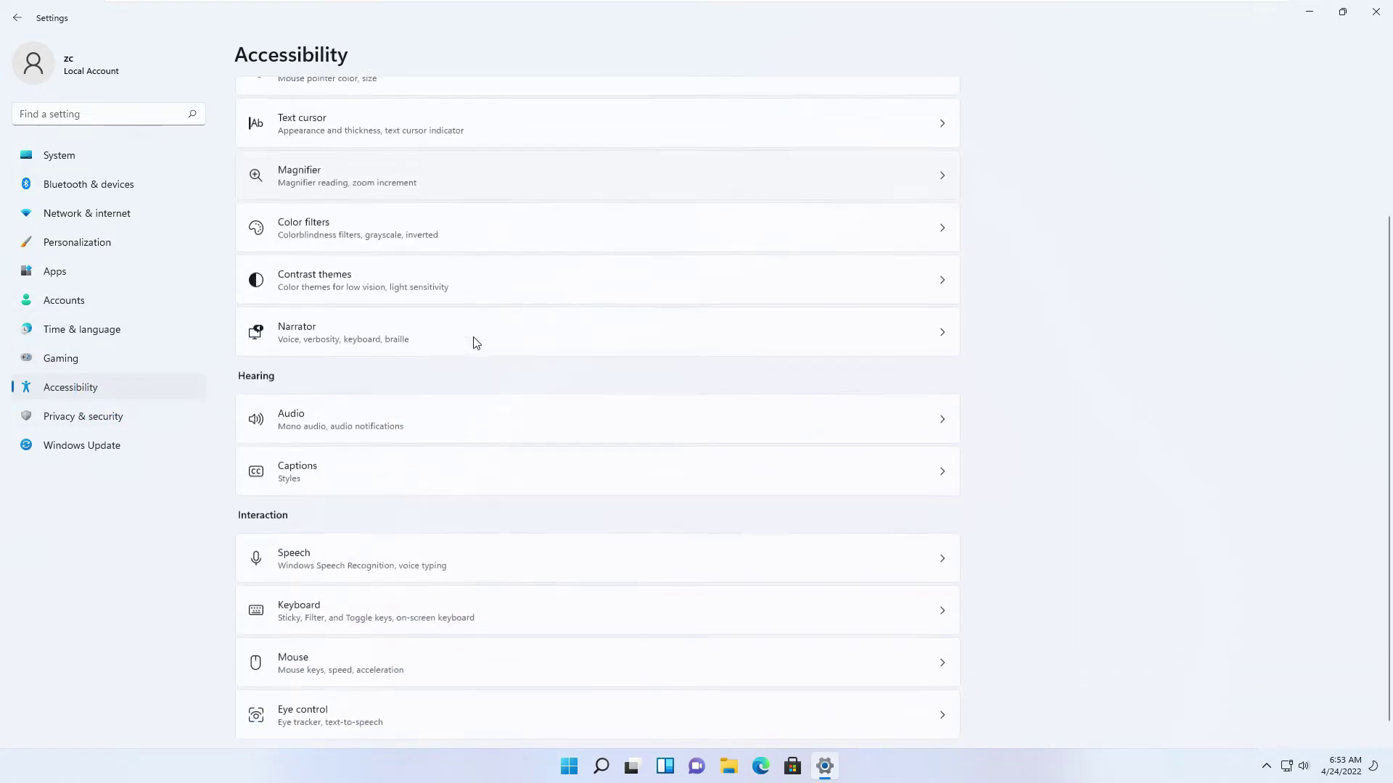
scroll(475, 342, up, 3)
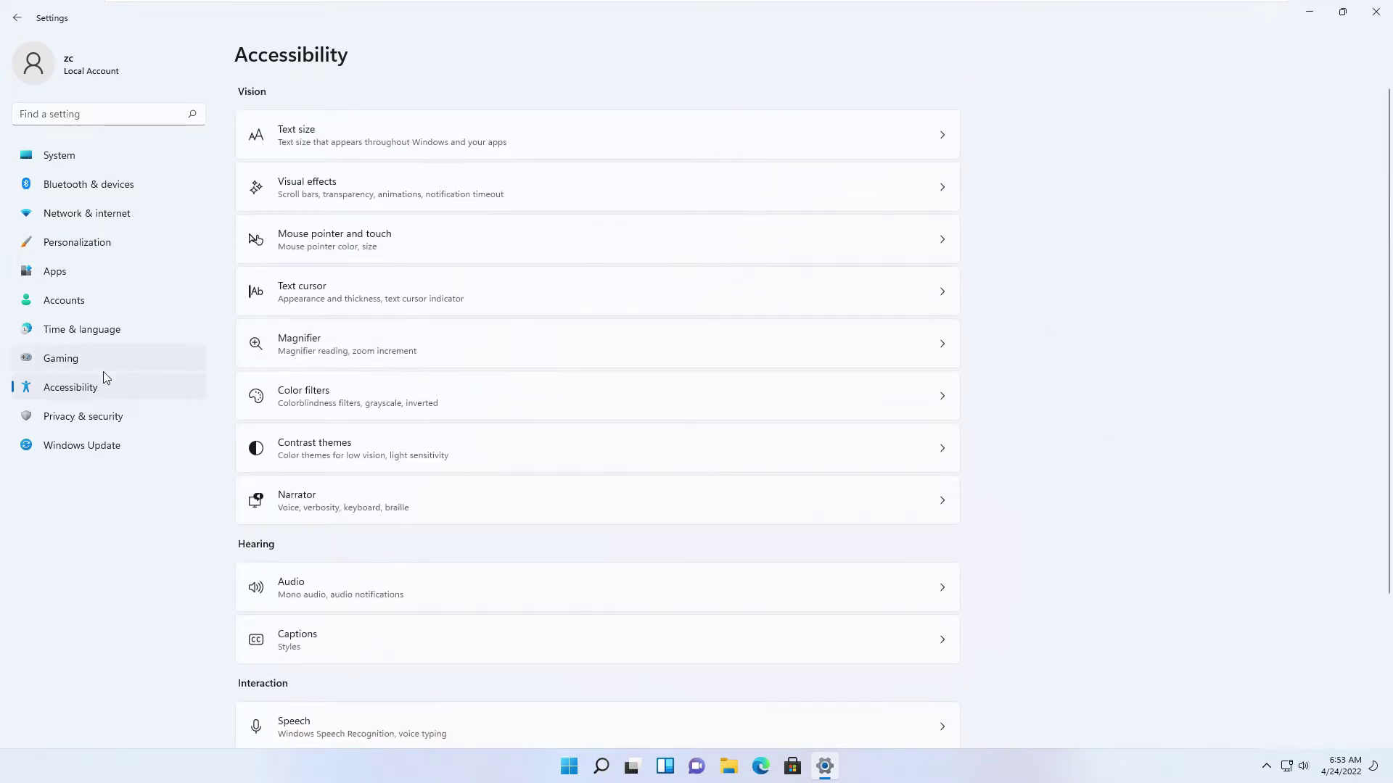
Step: Examine the security, Windows permissions and app permissions listed in the Privacy & security settings
click(85, 416)
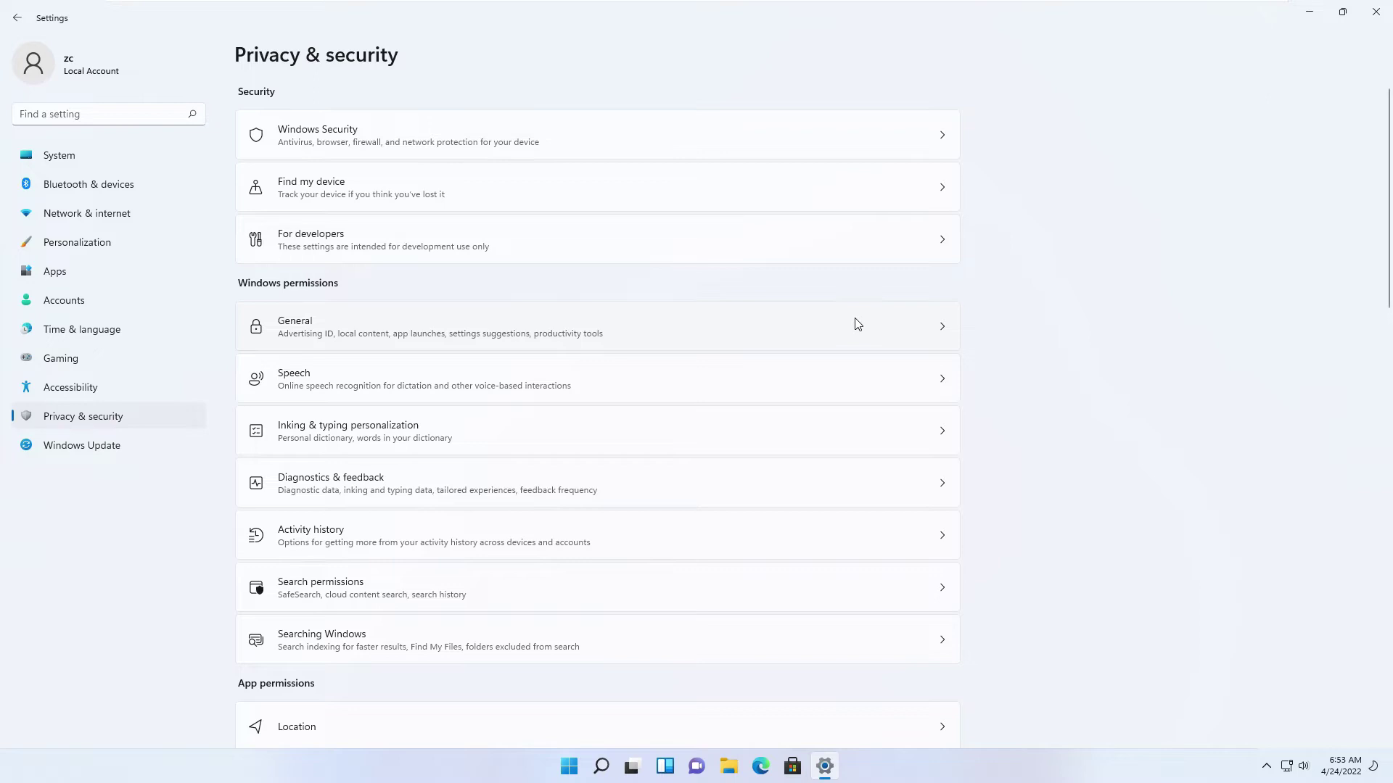
scroll(857, 324, down, 7)
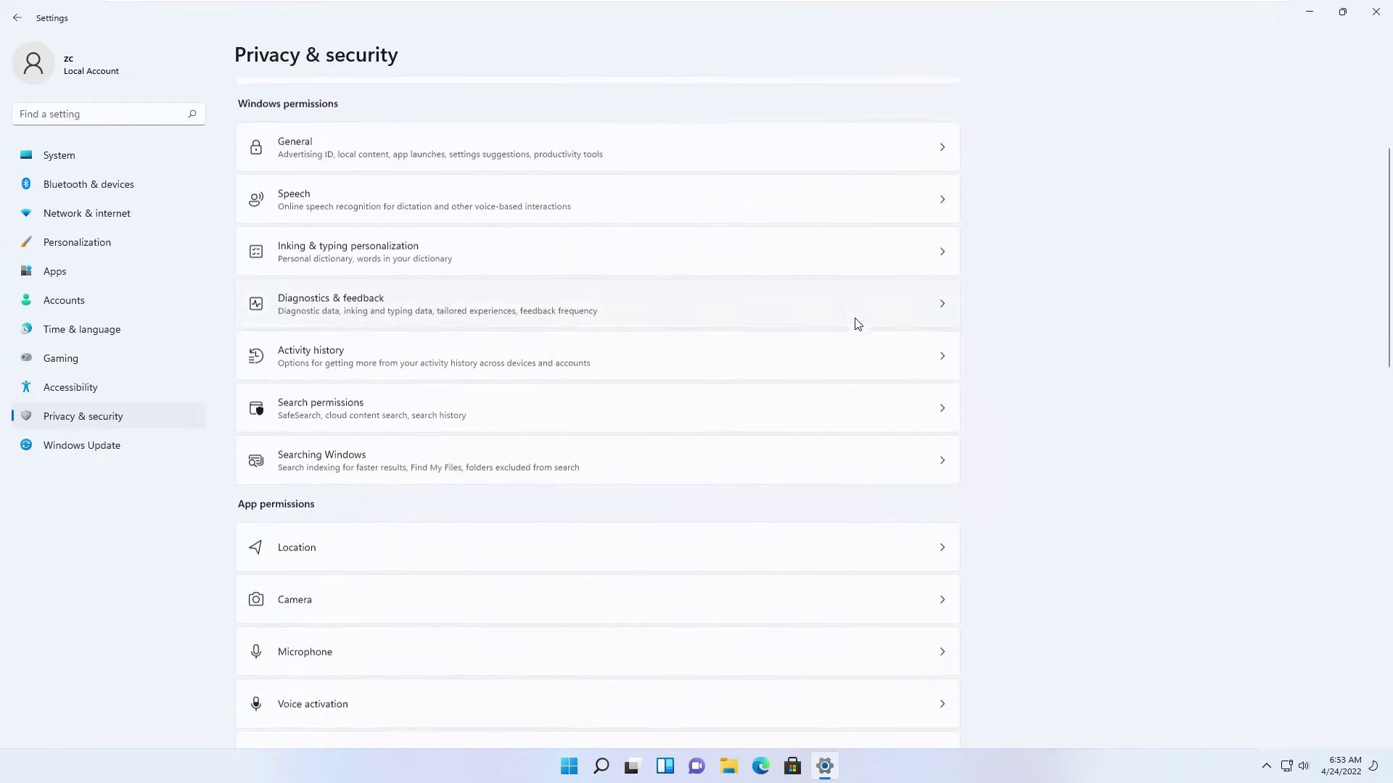
scroll(857, 324, down, 4)
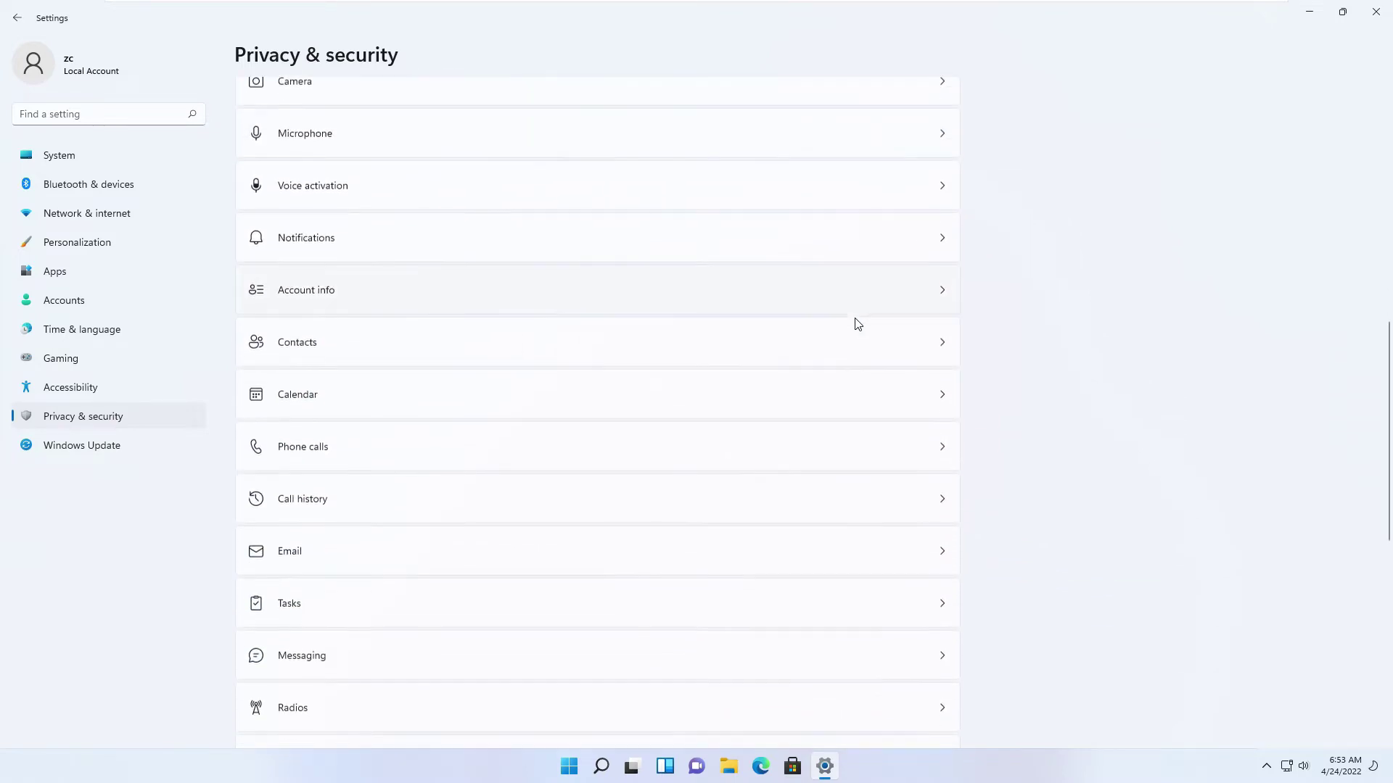
scroll(857, 325, down, 5)
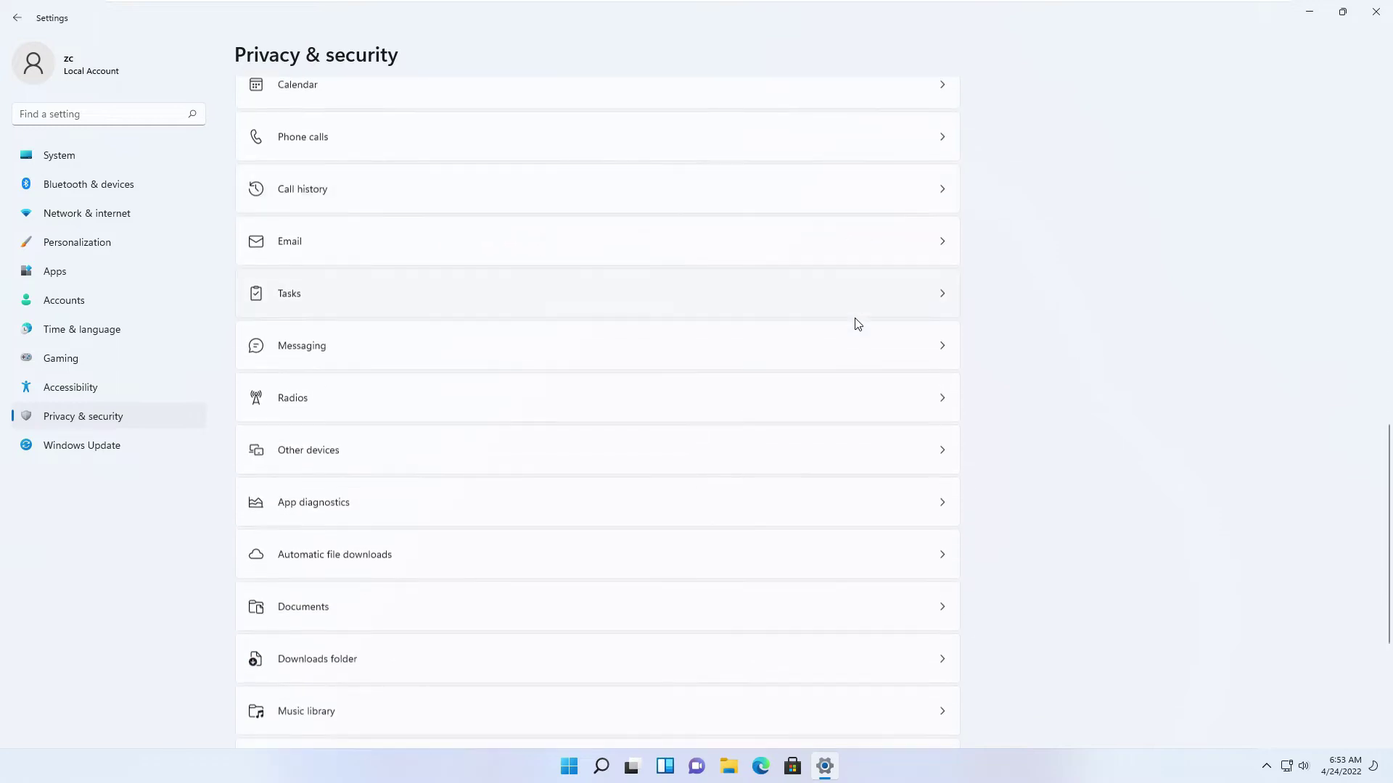
scroll(857, 324, down, 3)
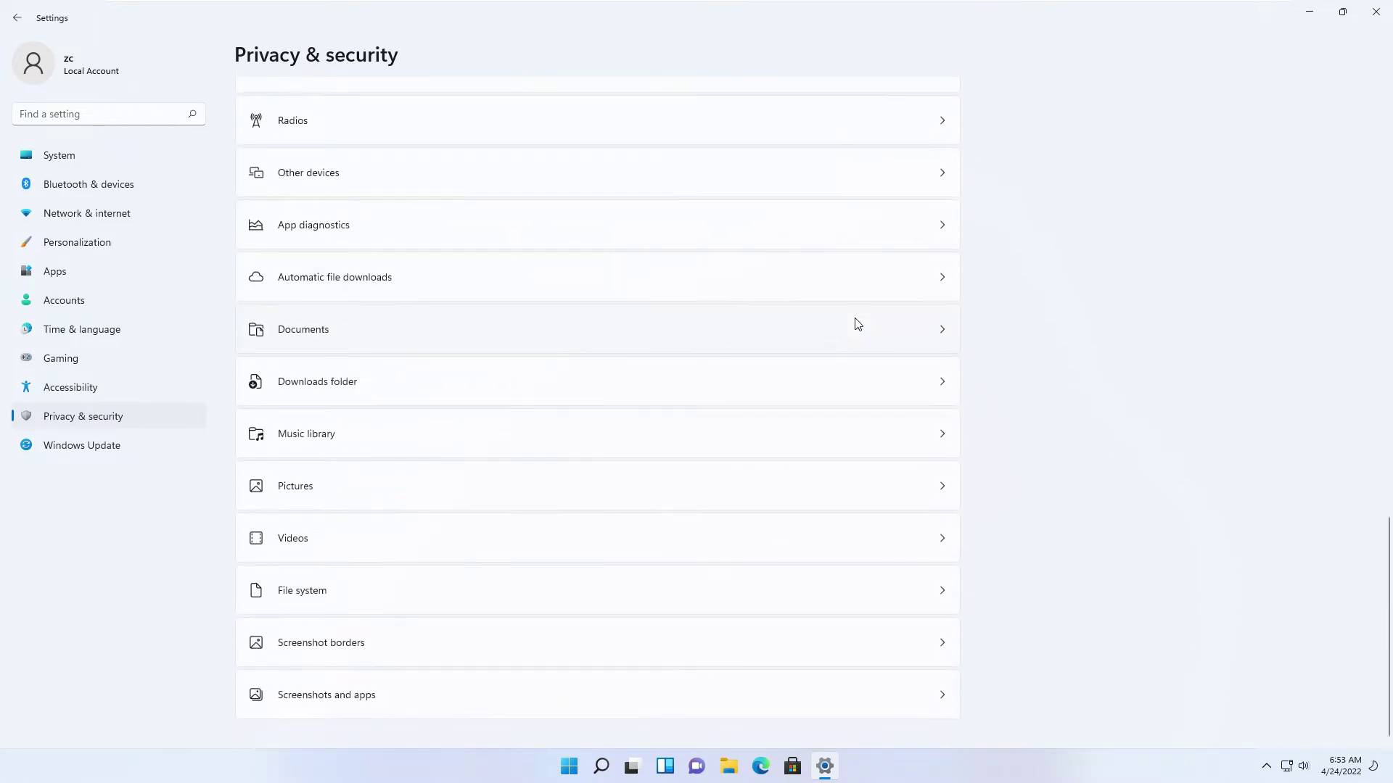
Step: Check Windows Update, its update history and the list of installed updates, and minimize both windows to show the desktop
click(82, 447)
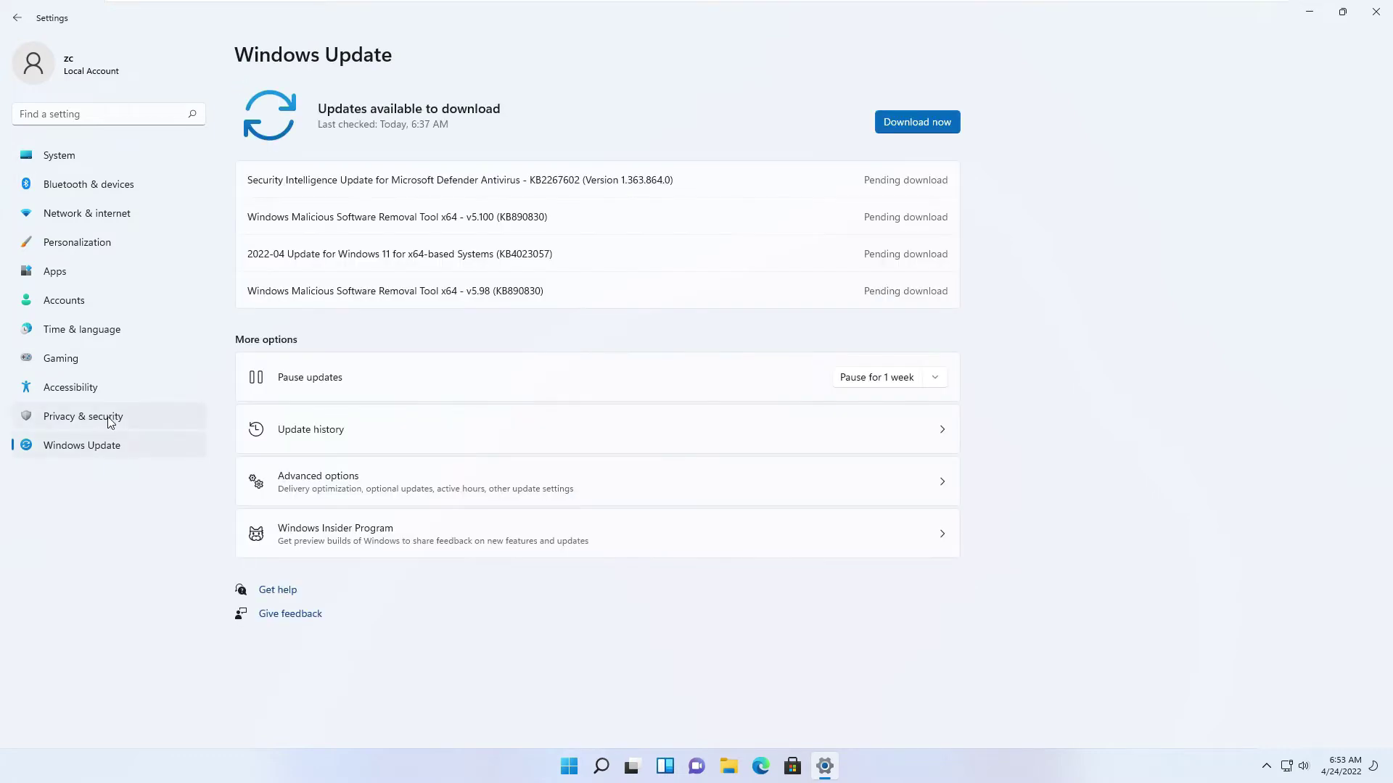
click(304, 431)
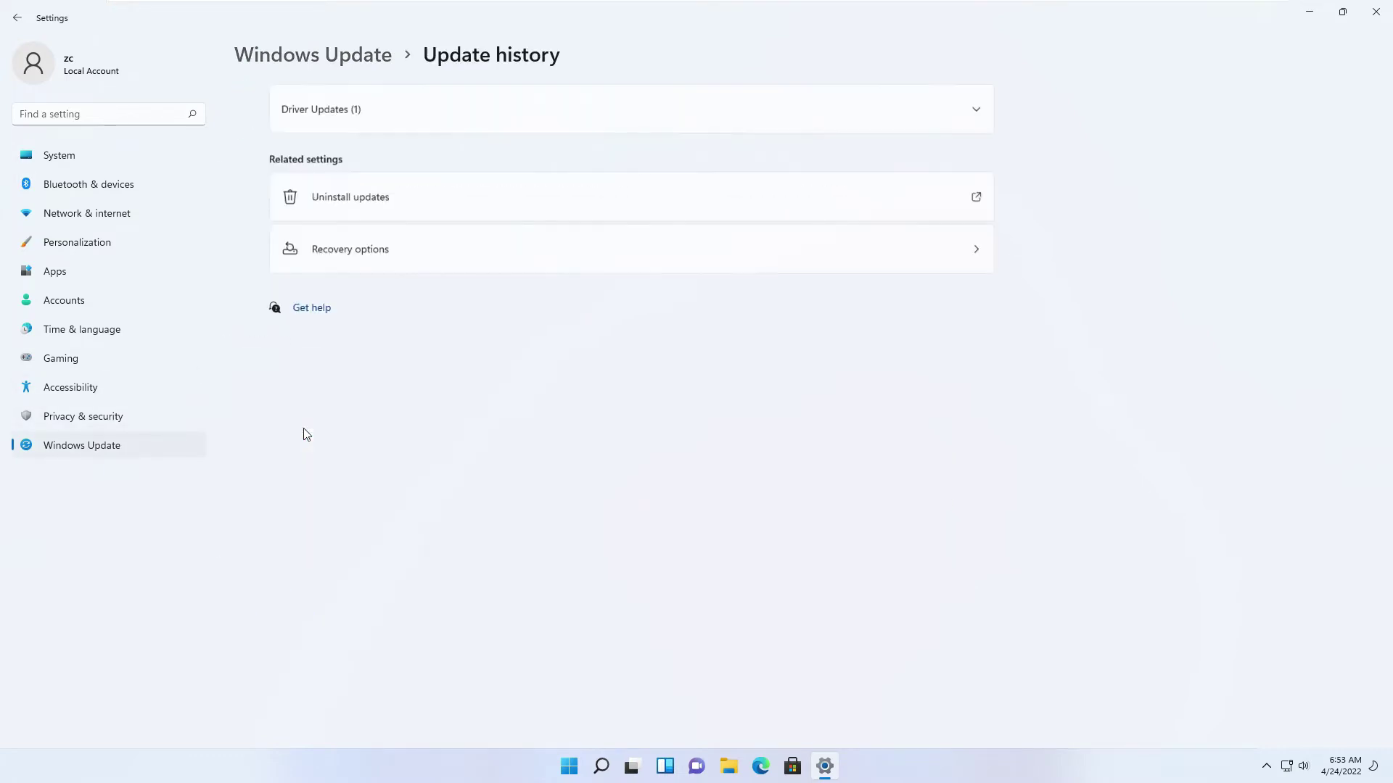
click(319, 201)
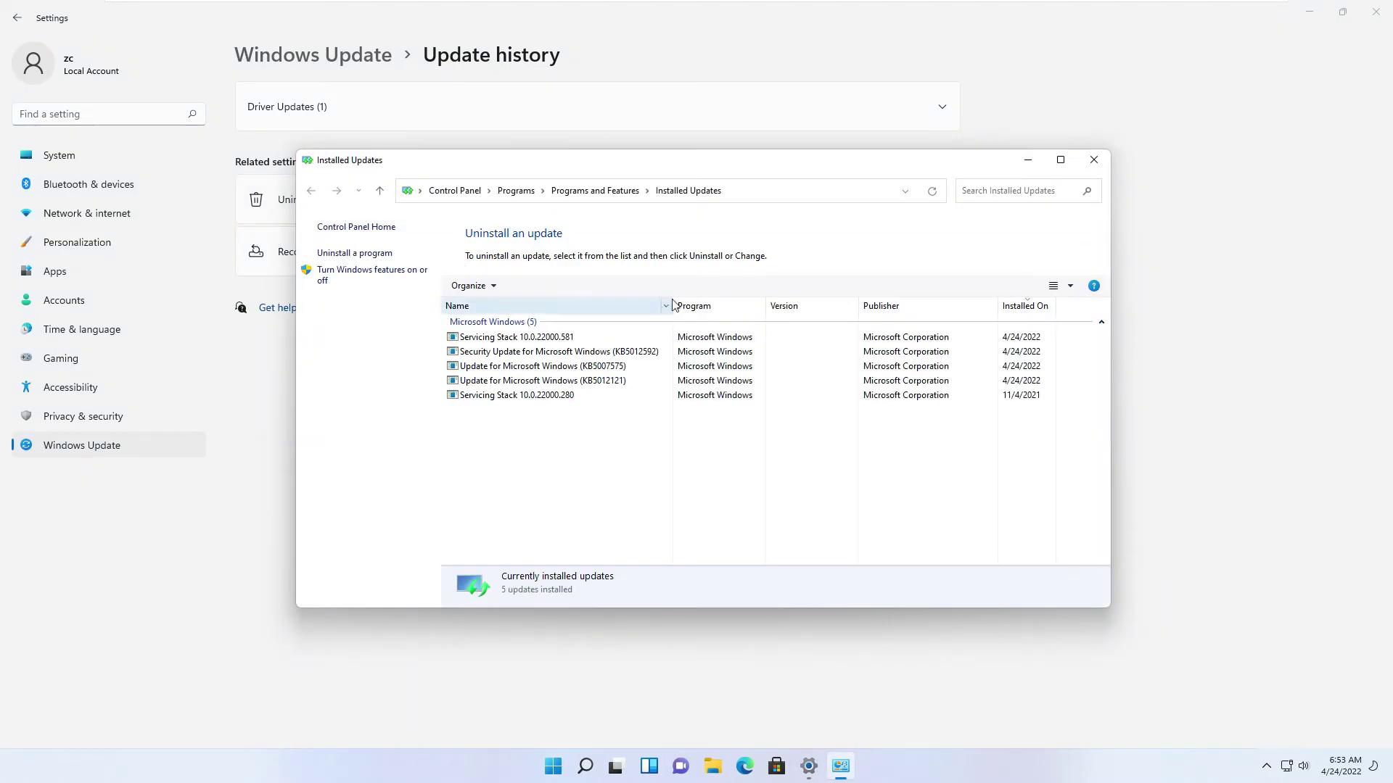
click(1028, 161)
click(1306, 12)
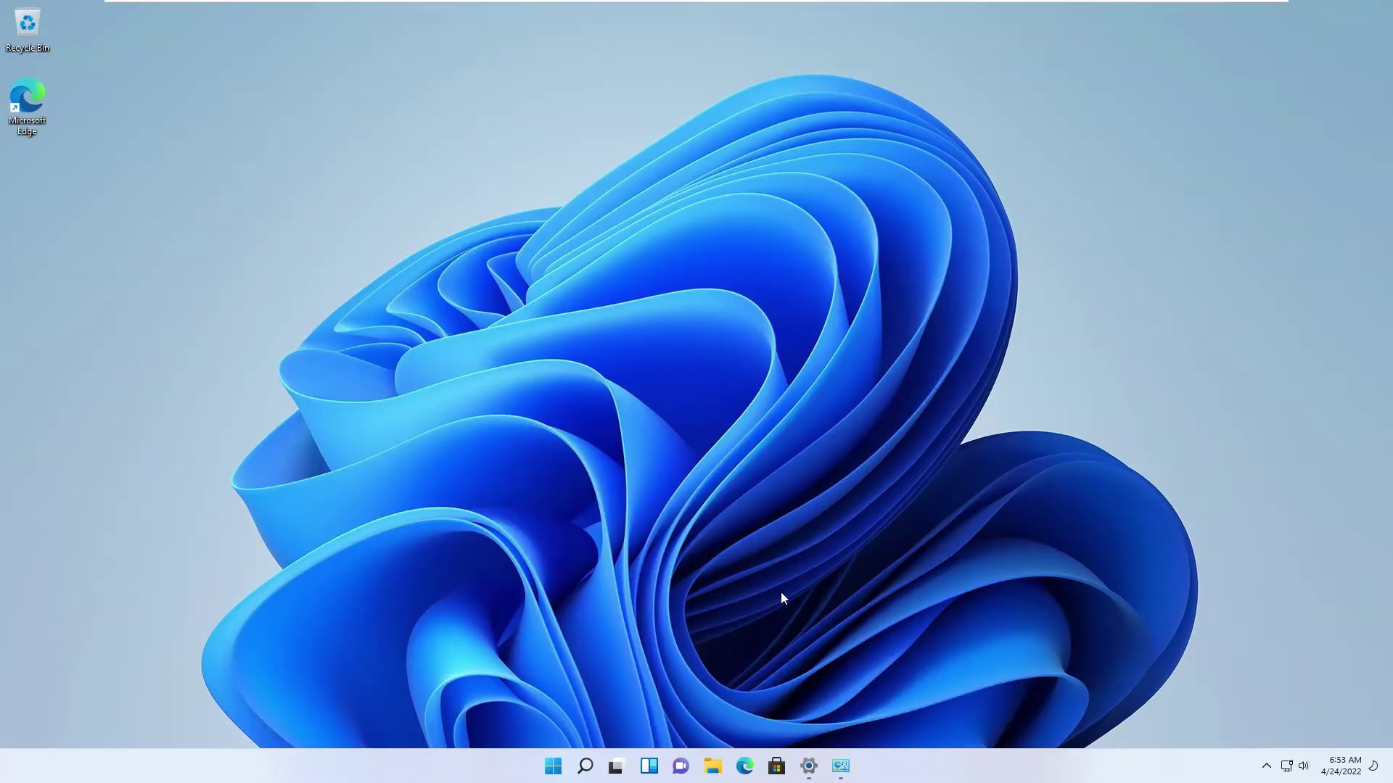
Step: Open Microsoft Store maximized and look through the featured content and top free apps on its Home page
click(775, 770)
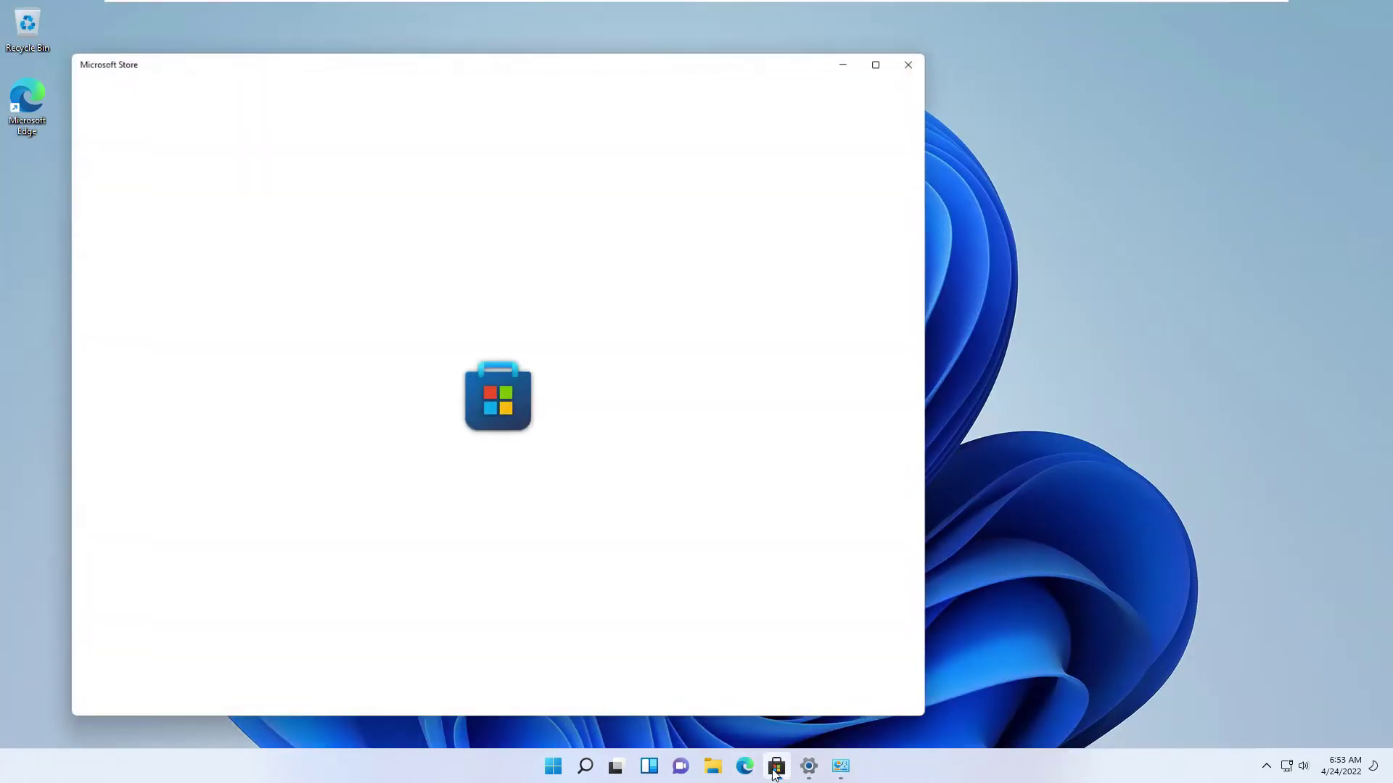
click(885, 60)
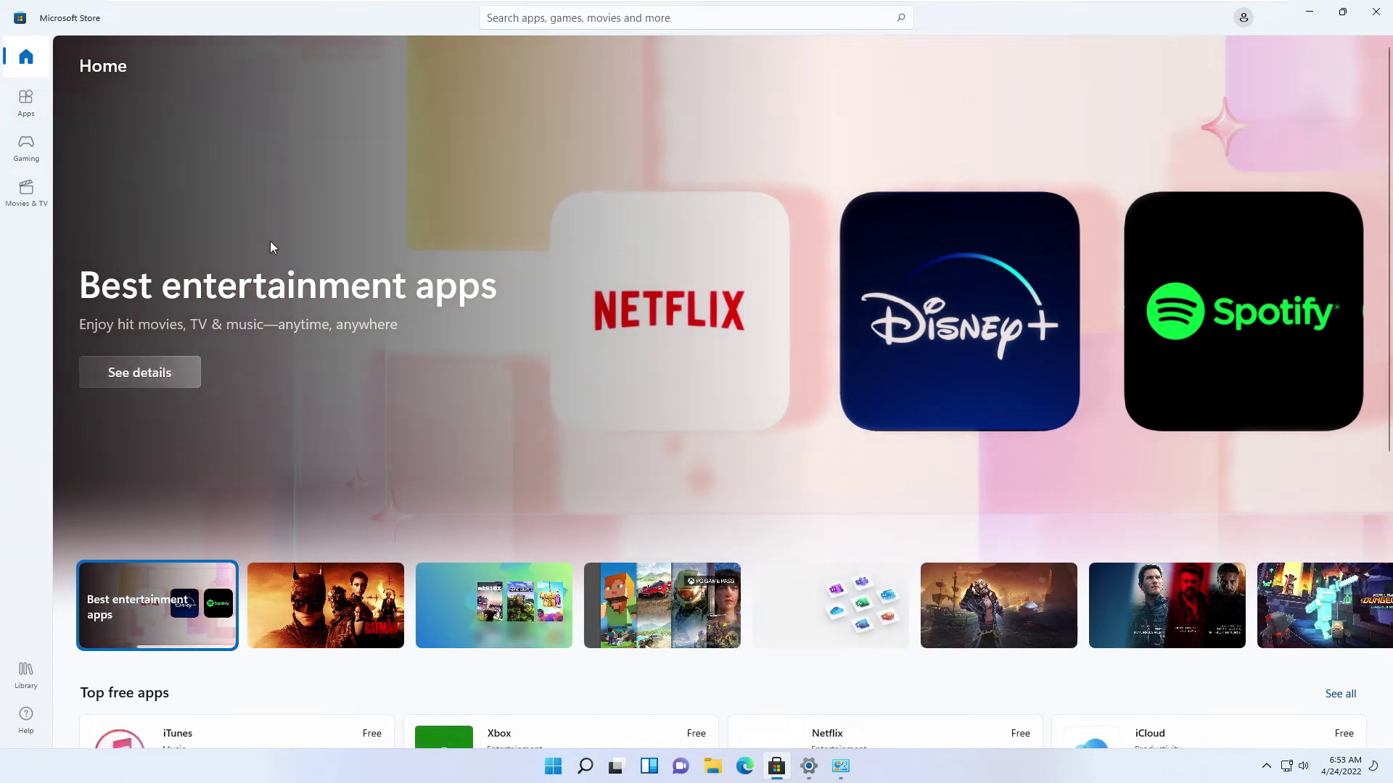
scroll(269, 242, down, 4)
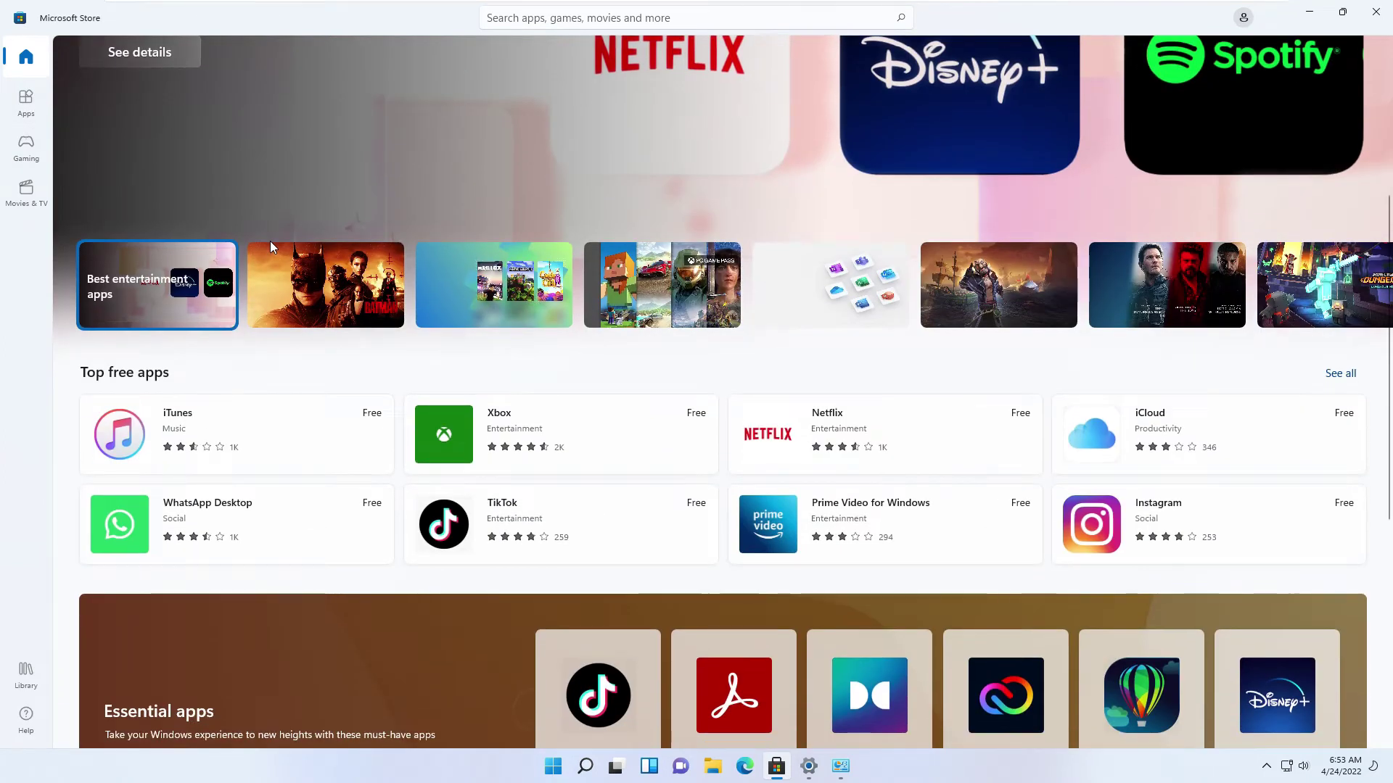
scroll(271, 243, down, 5)
scroll(271, 242, up, 5)
scroll(270, 243, up, 5)
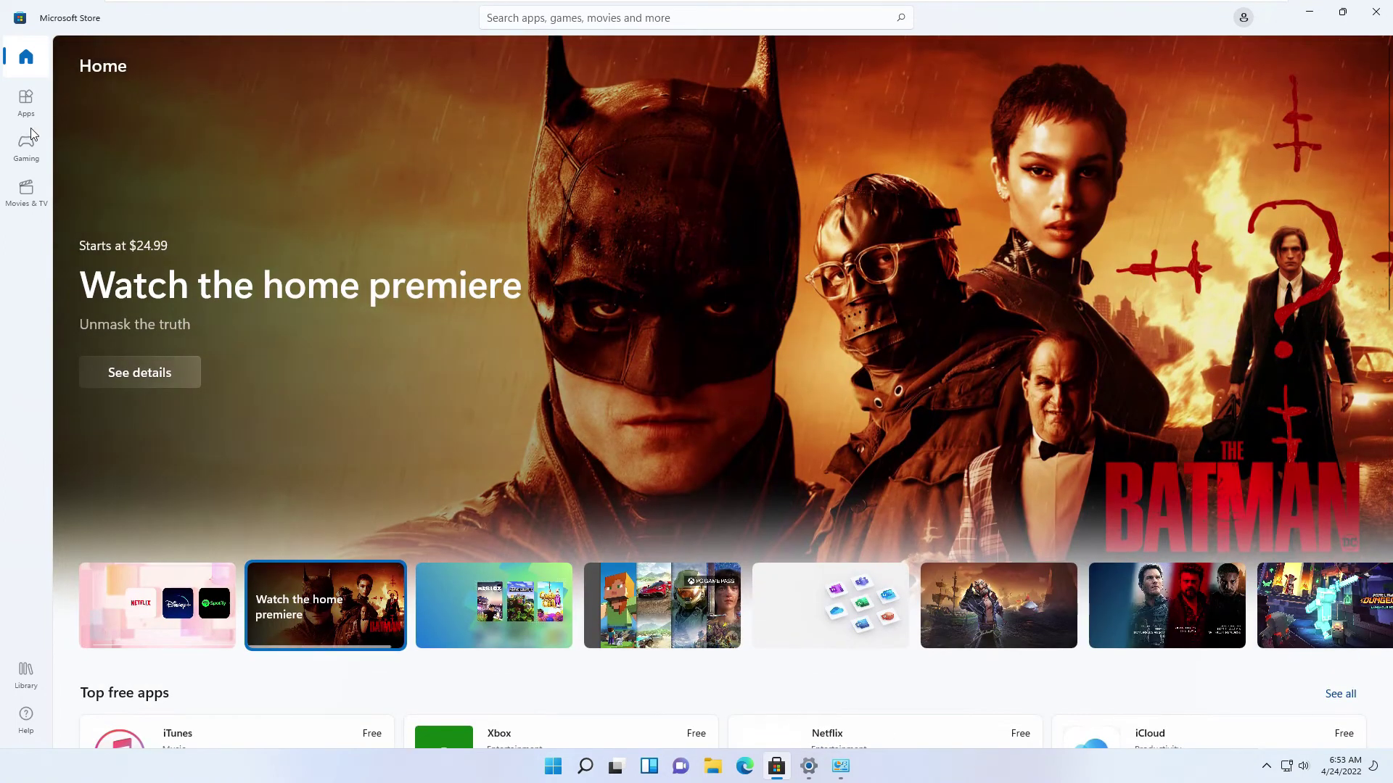
Step: Browse the free, essential, entertainment and productivity app collections on the store's Apps page
click(25, 100)
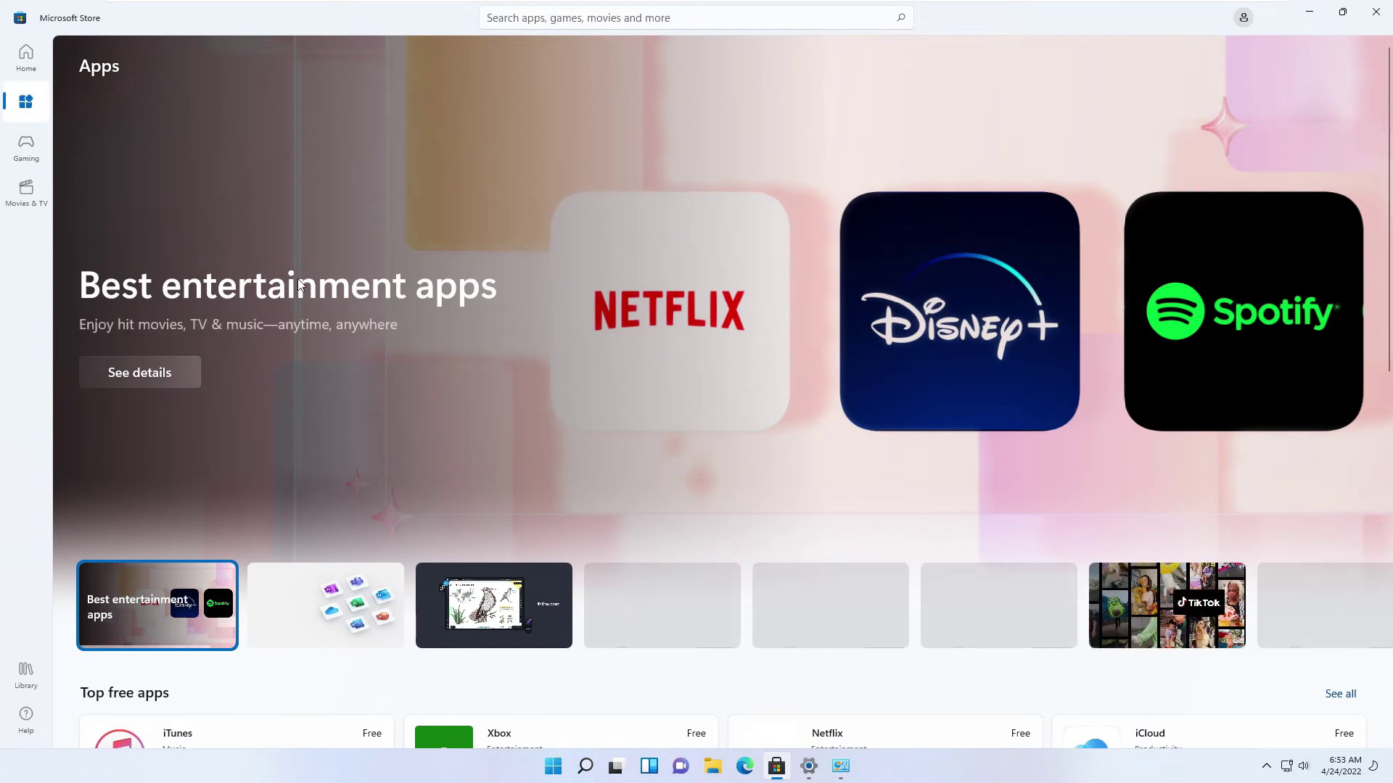
scroll(299, 283, down, 4)
scroll(299, 284, down, 1)
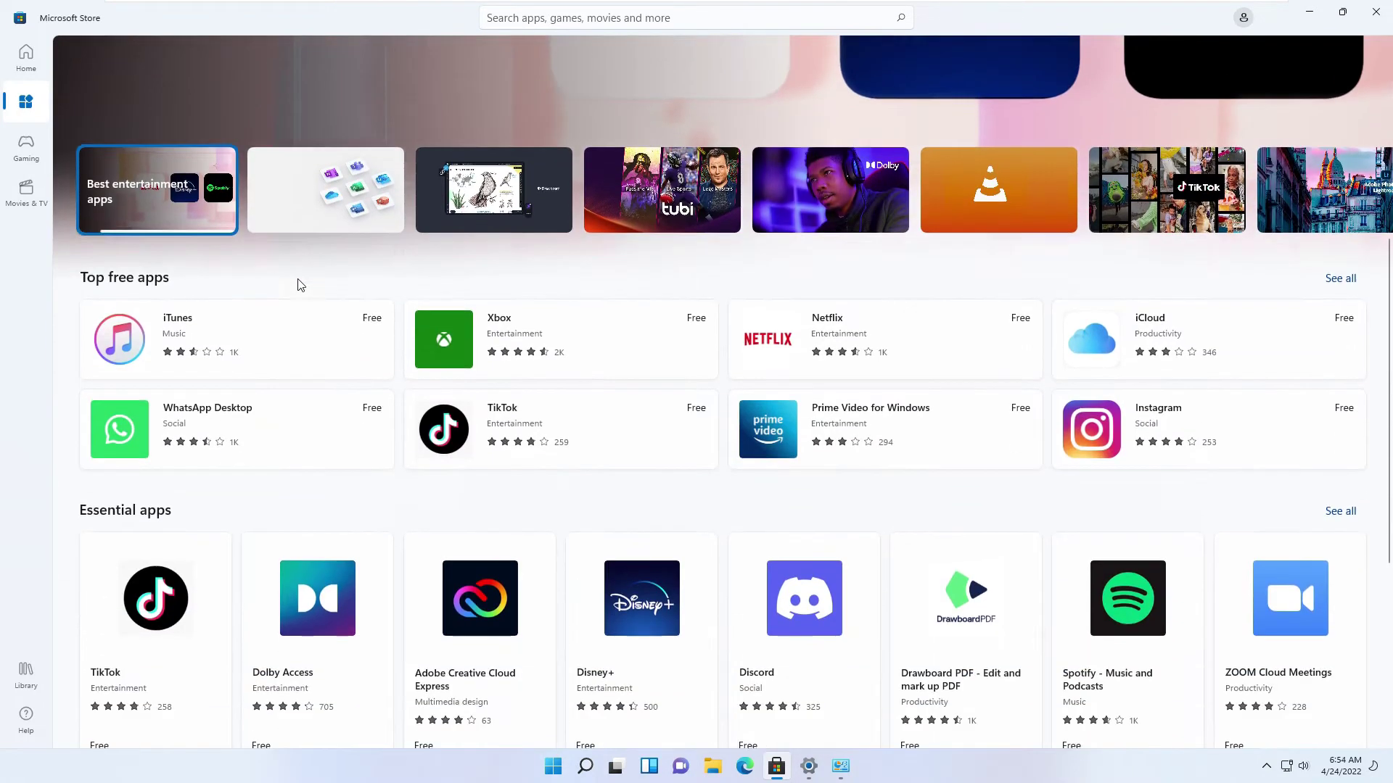
scroll(299, 285, down, 5)
scroll(299, 284, down, 4)
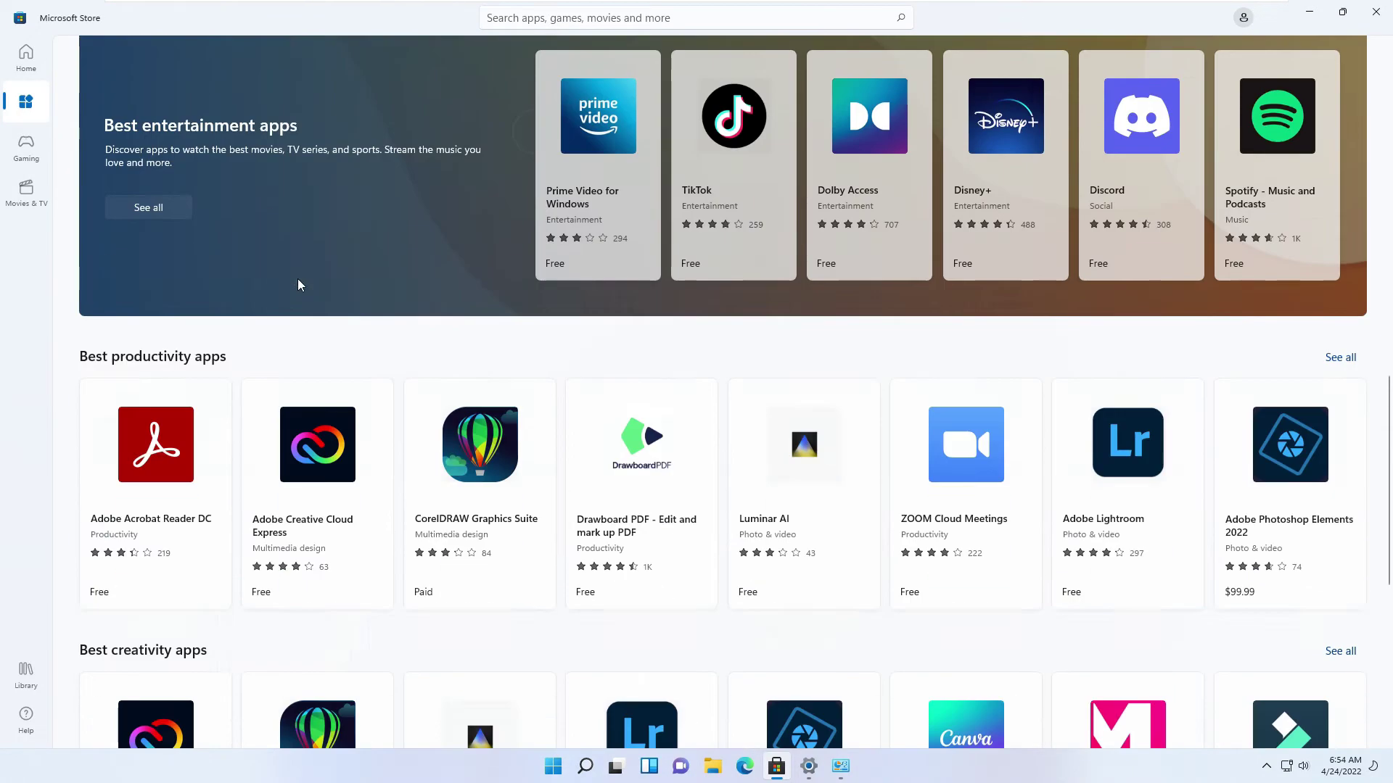
scroll(299, 284, down, 3)
Step: Browse the PC game collections on the store's Gaming page
click(29, 148)
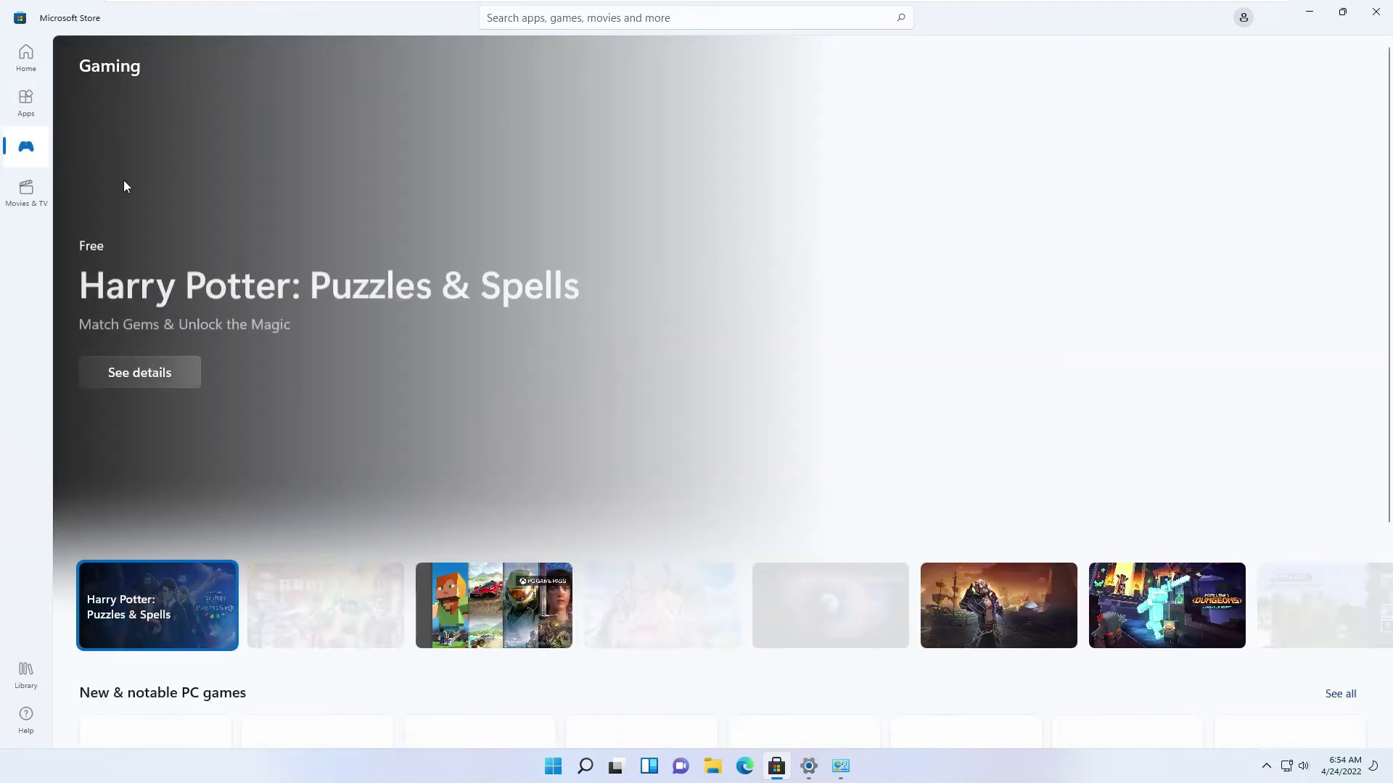
scroll(174, 232, down, 5)
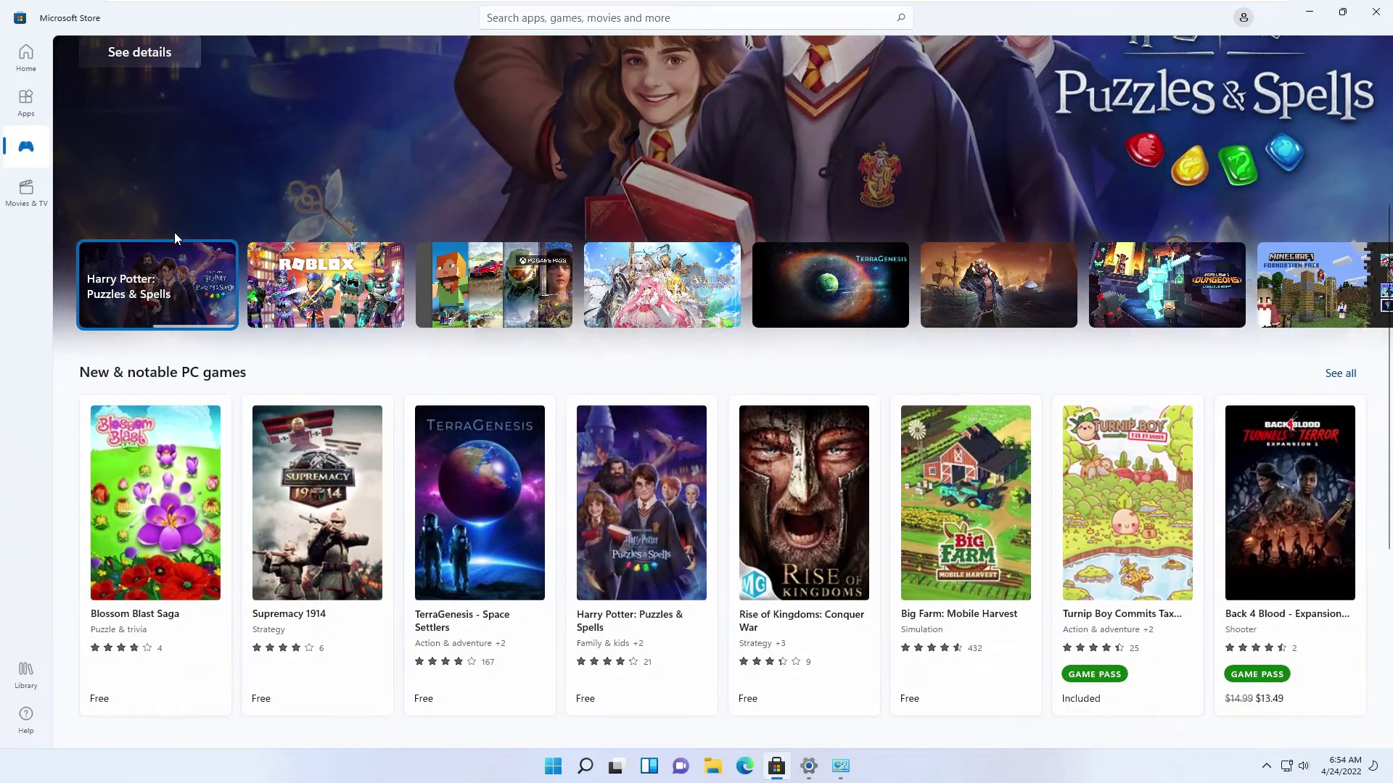
scroll(174, 233, down, 6)
scroll(174, 234, down, 5)
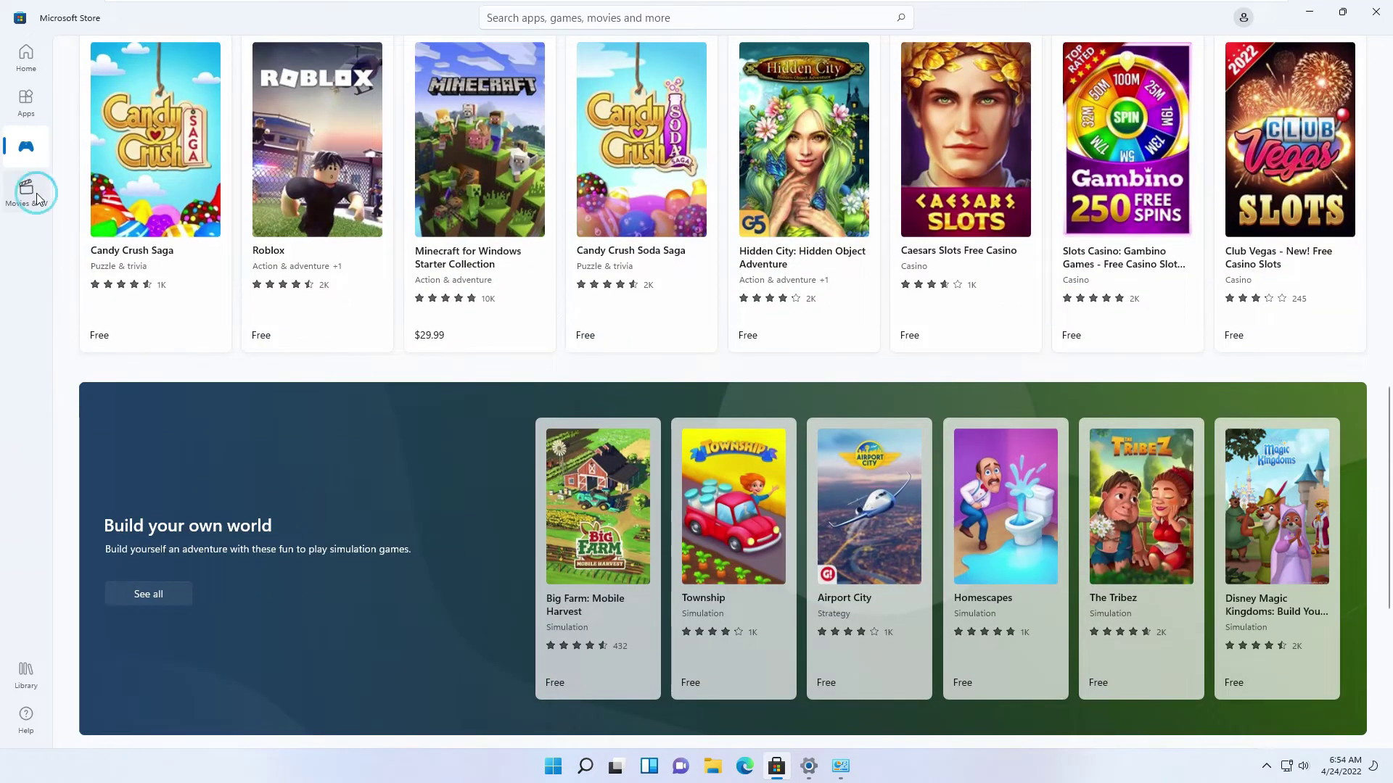
Step: Look through the store's Movies & TV page and the list of apps in the Library
click(35, 193)
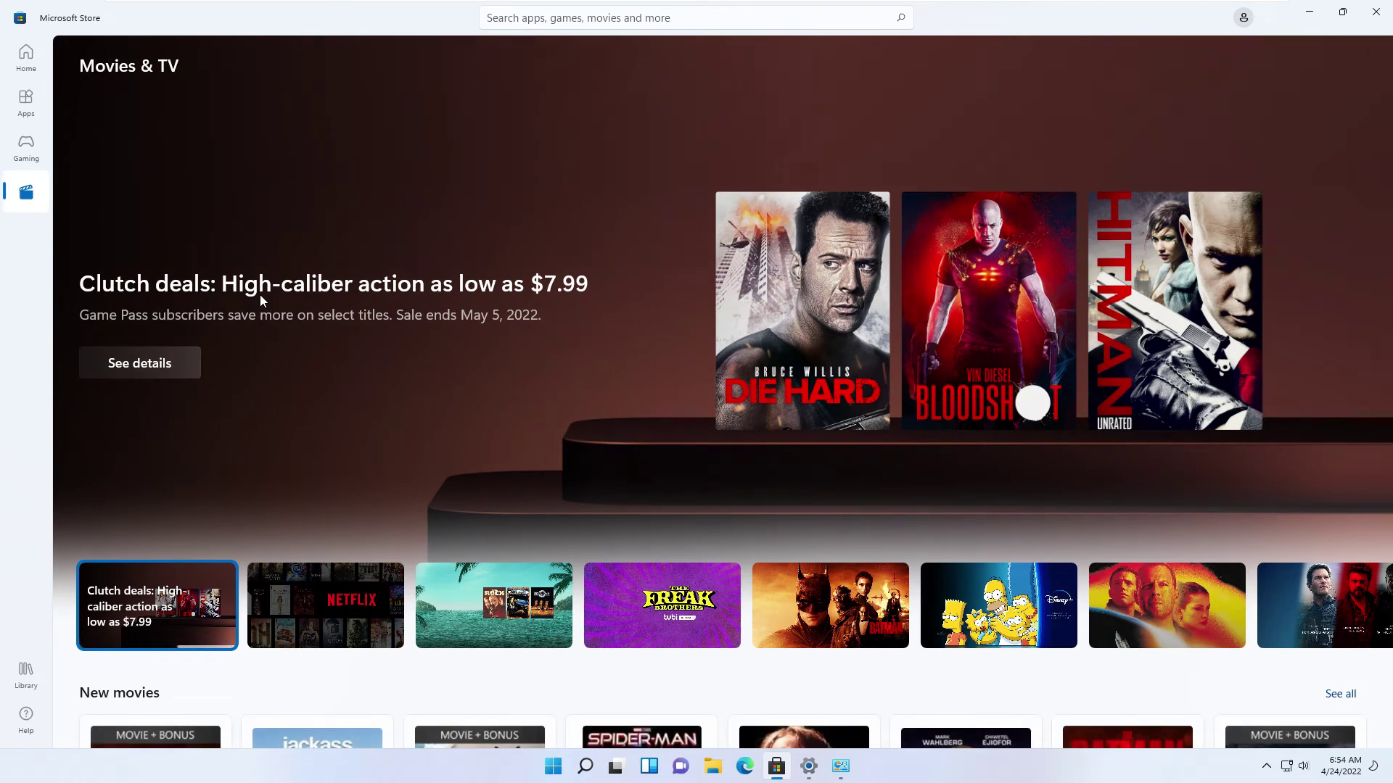
scroll(260, 295, down, 6)
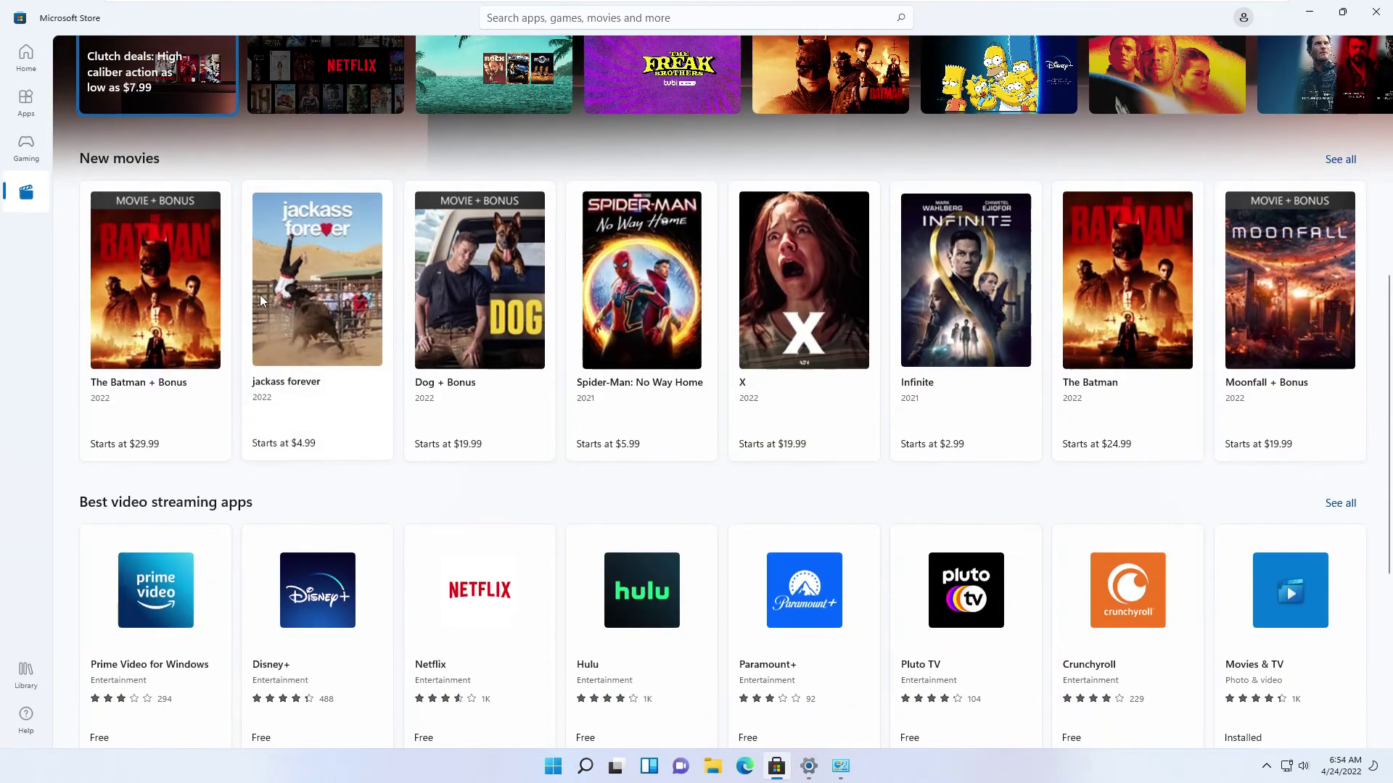
click(25, 683)
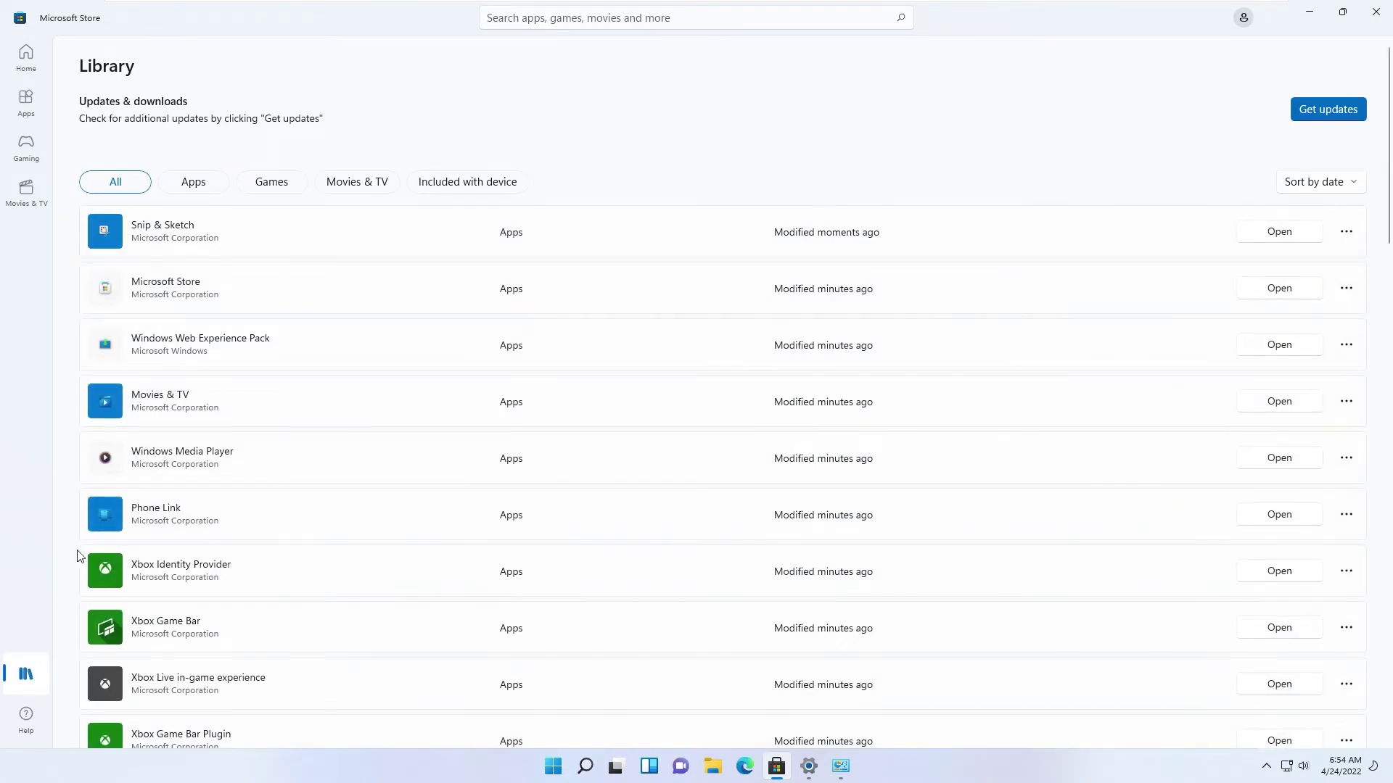
scroll(208, 483, down, 7)
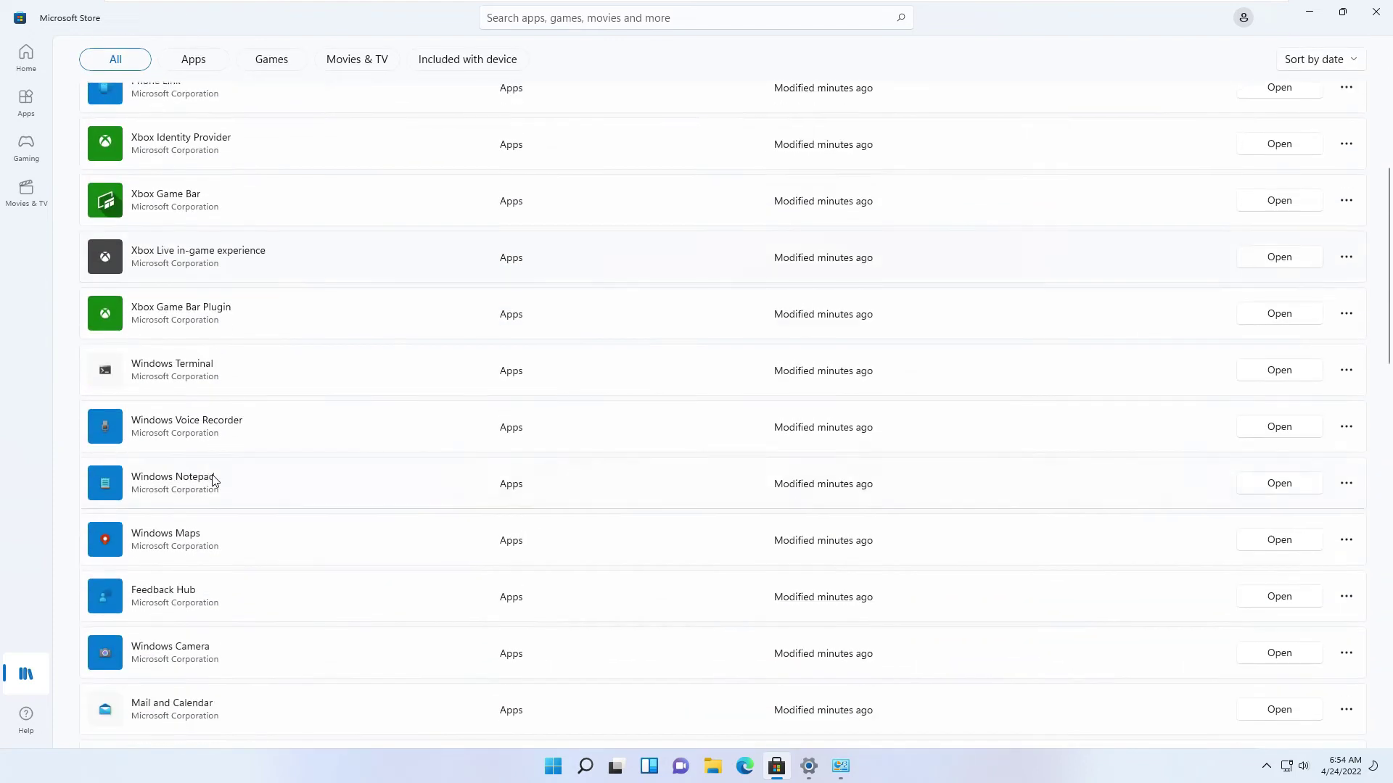
Step: Look through the rest of the store's Library list, go back to the Home page and minimize the store
scroll(215, 481, down, 9)
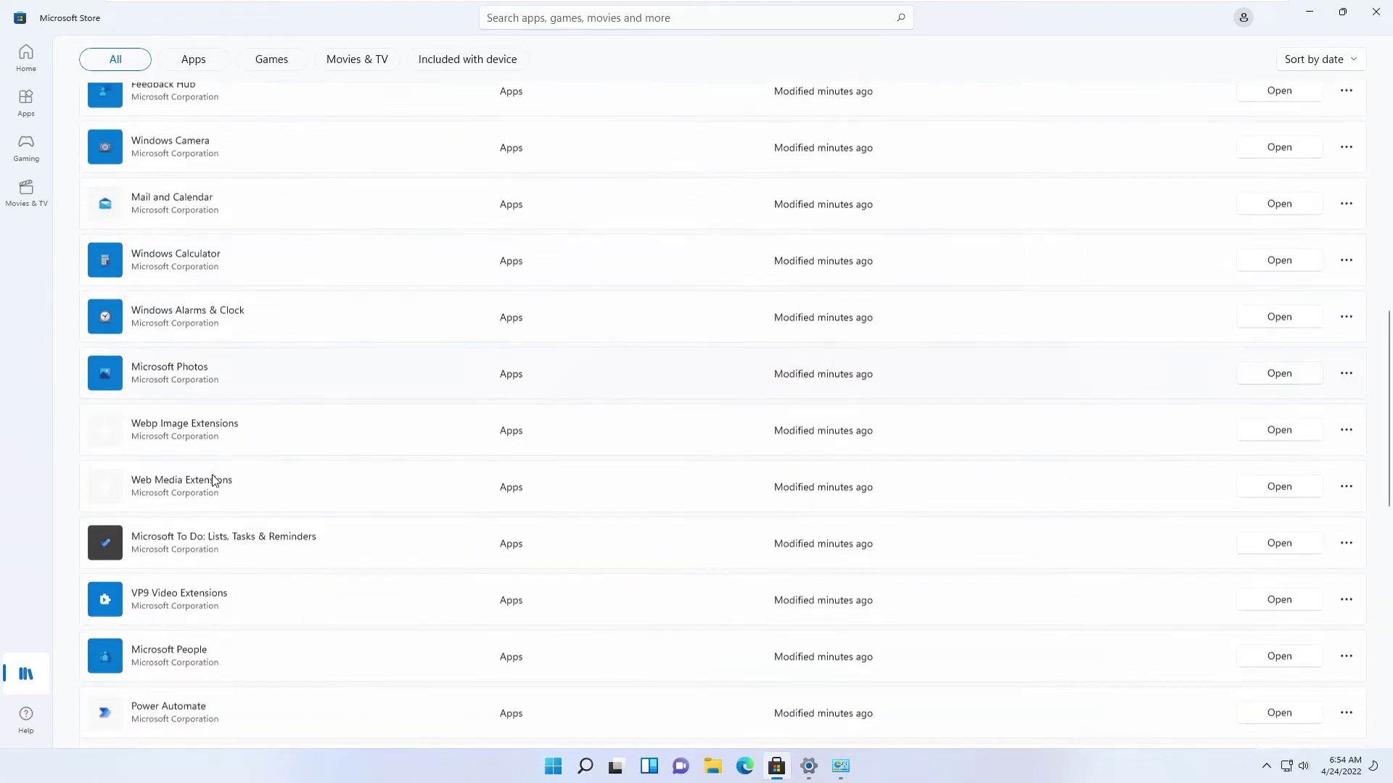
scroll(213, 480, down, 8)
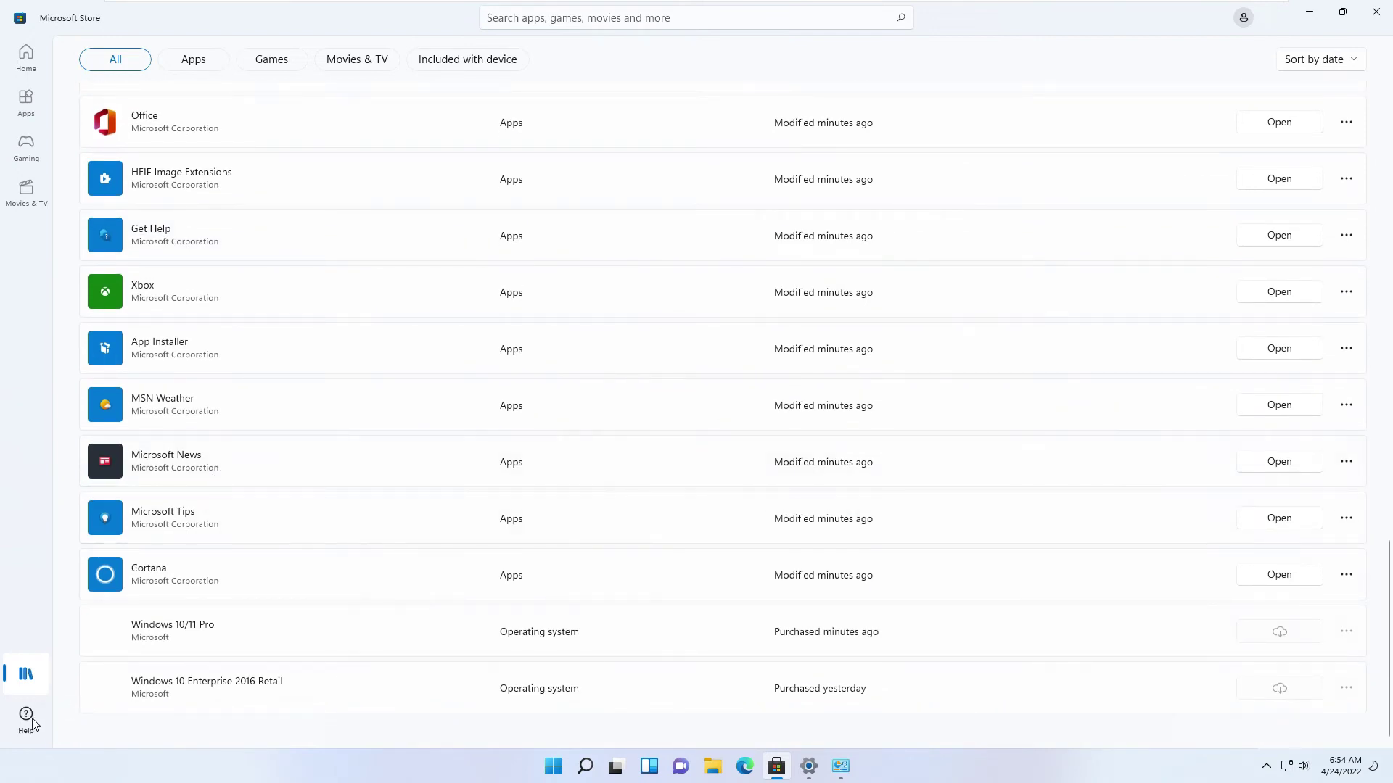
scroll(187, 590, up, 16)
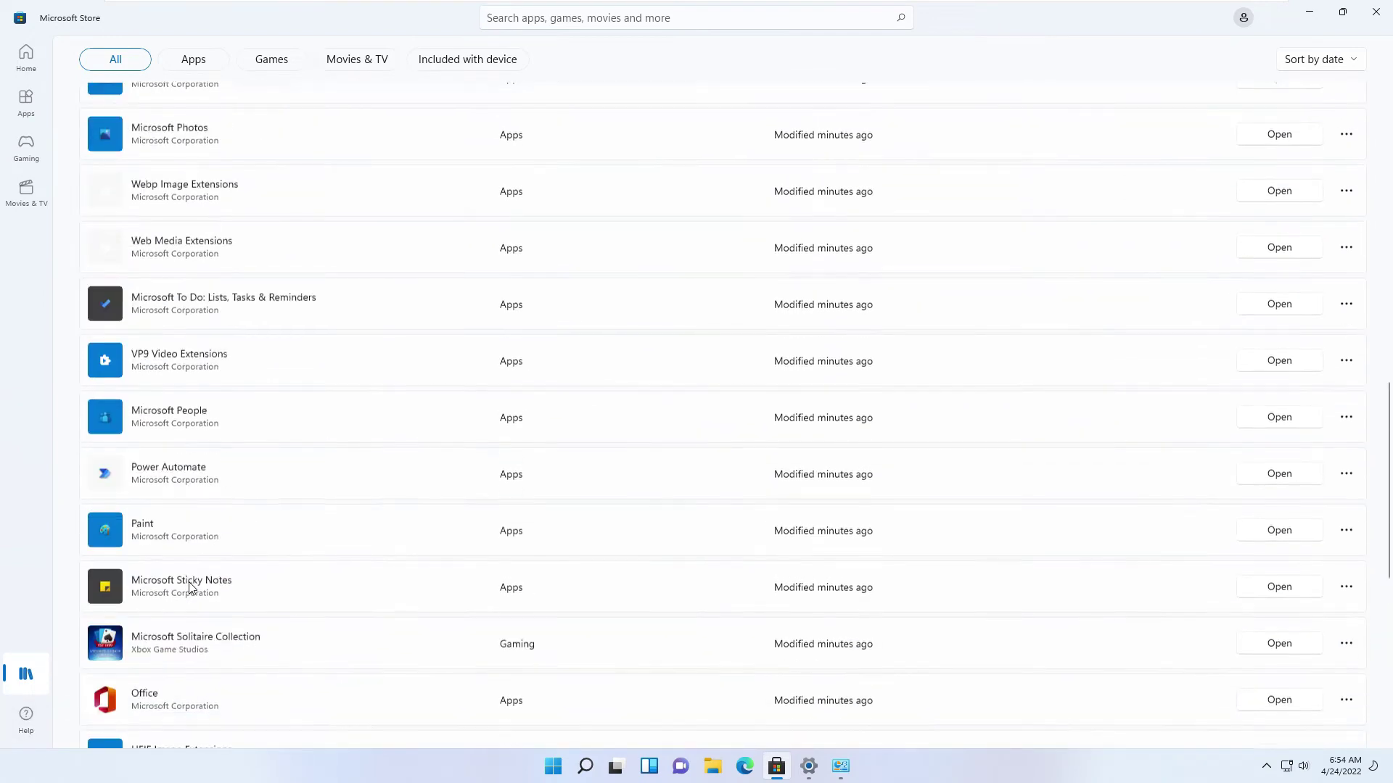
scroll(194, 585, up, 10)
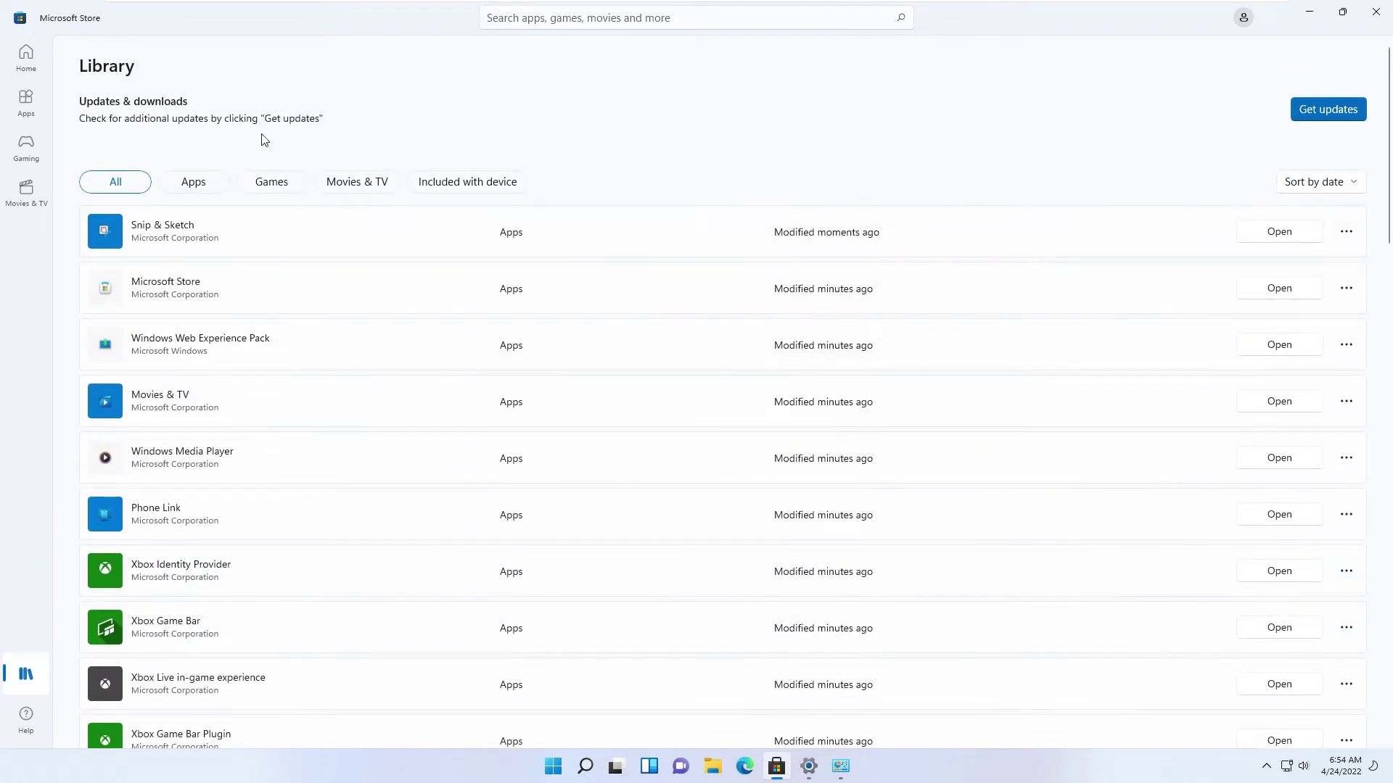
key(alt+Left)
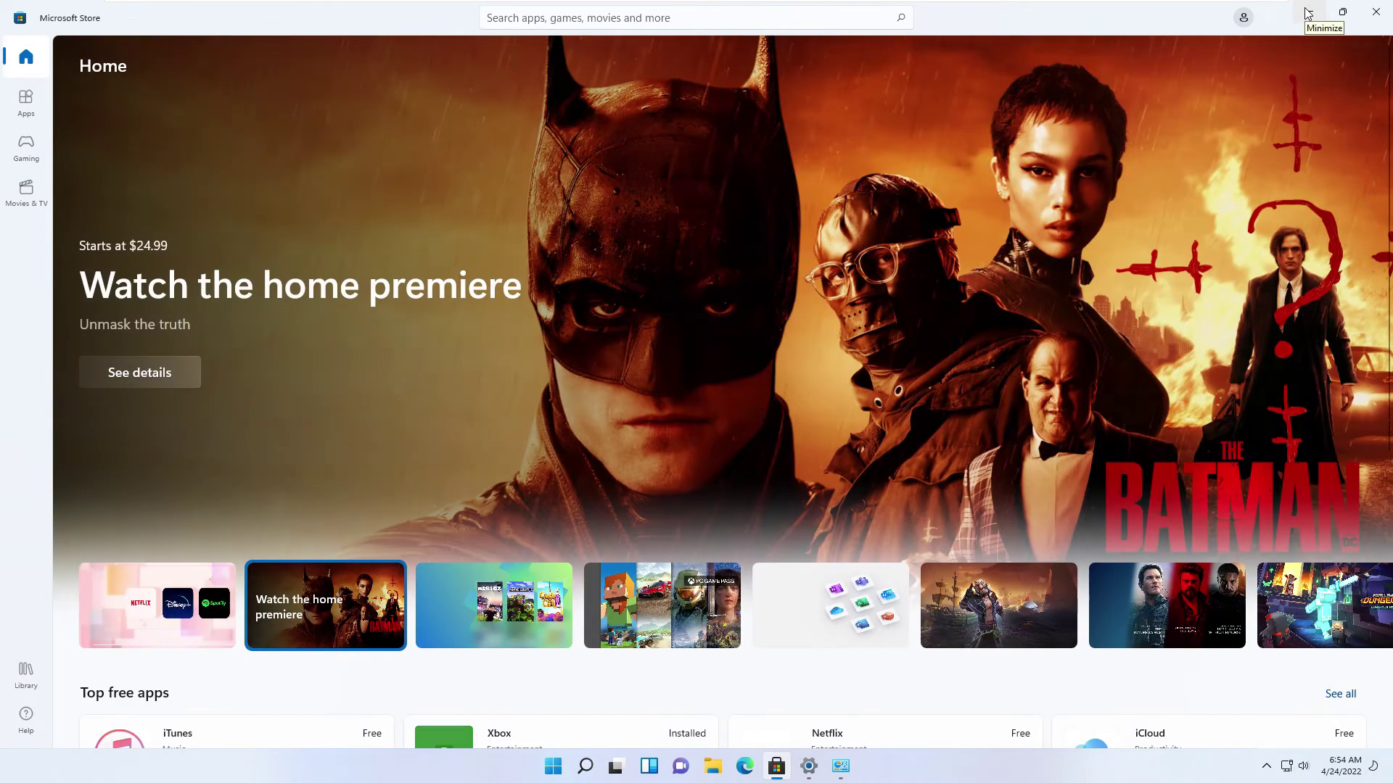
click(1308, 13)
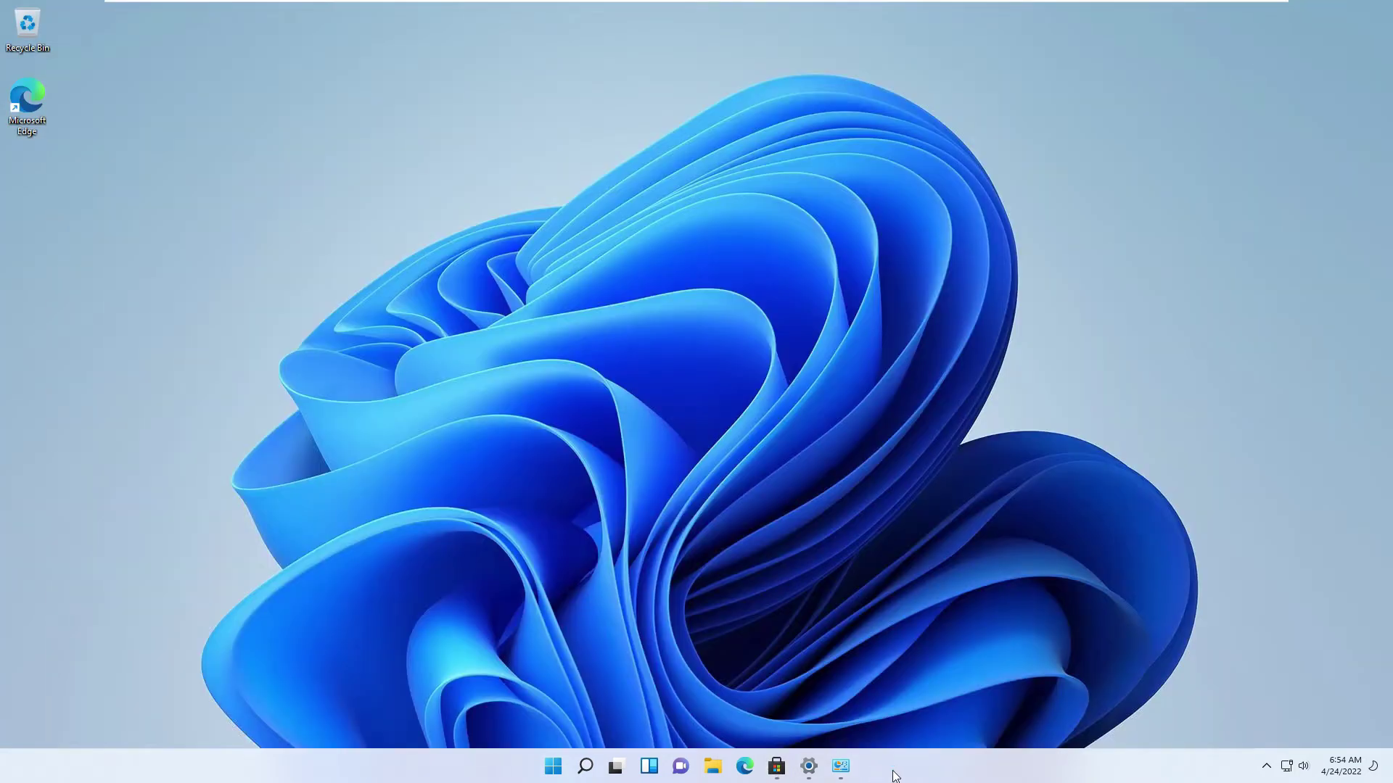
Step: Search for Task Manager, open it and show it maximized in the detailed view
click(551, 769)
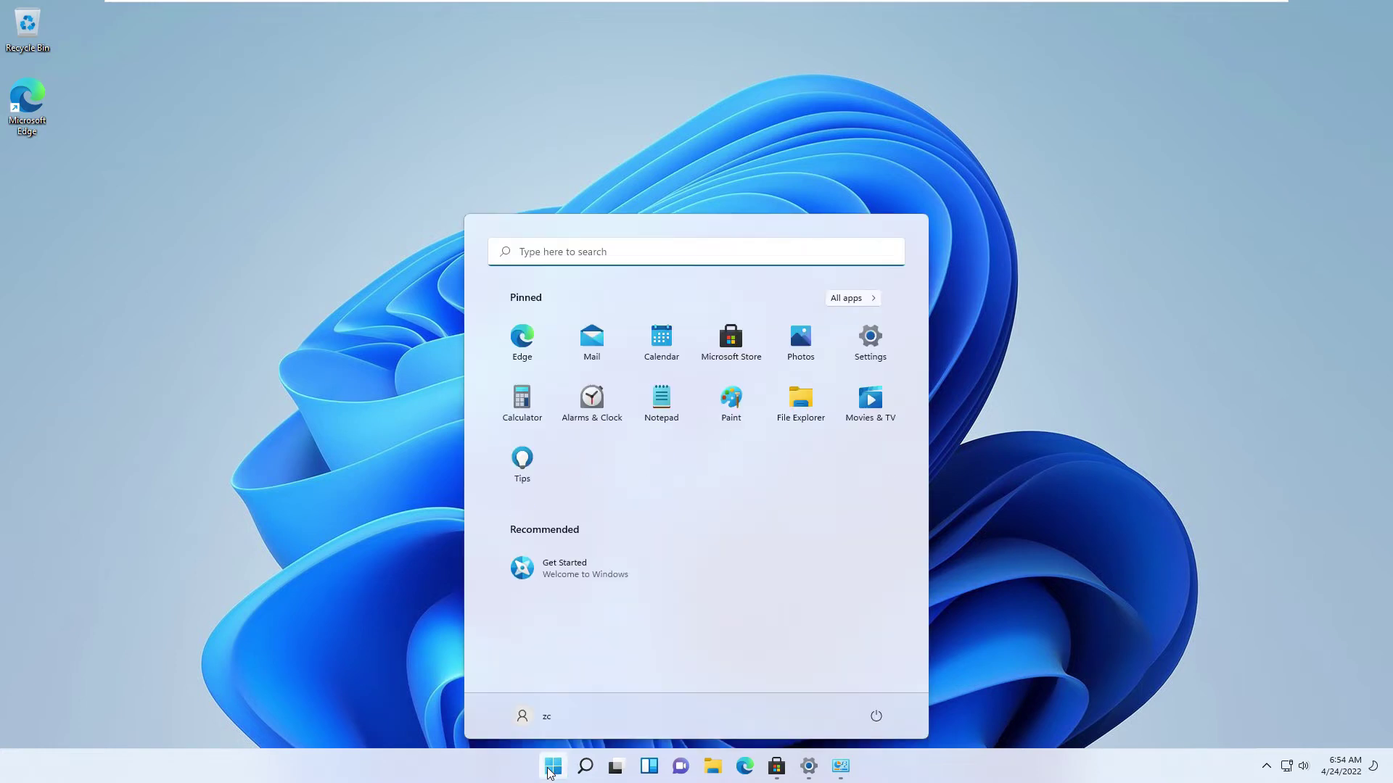
click(585, 766)
text(tas)
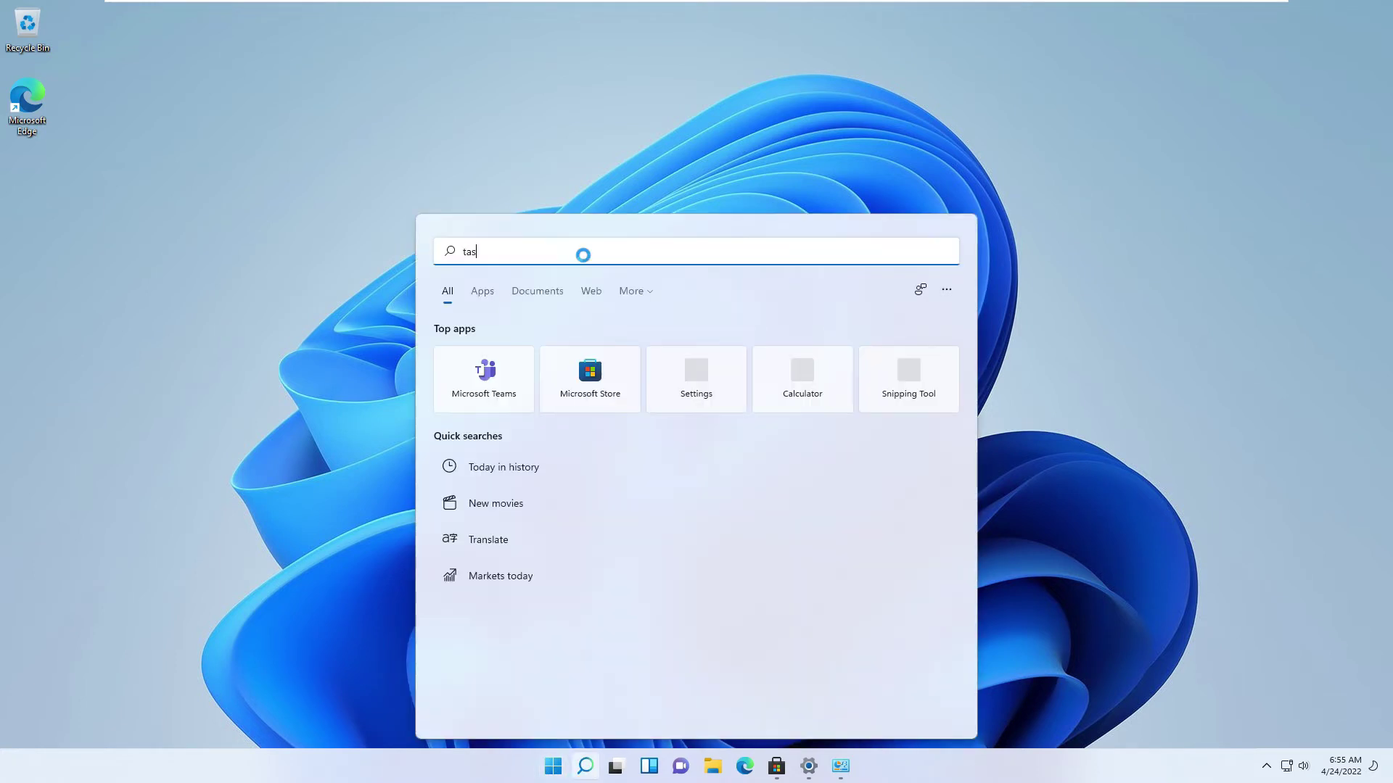
click(534, 369)
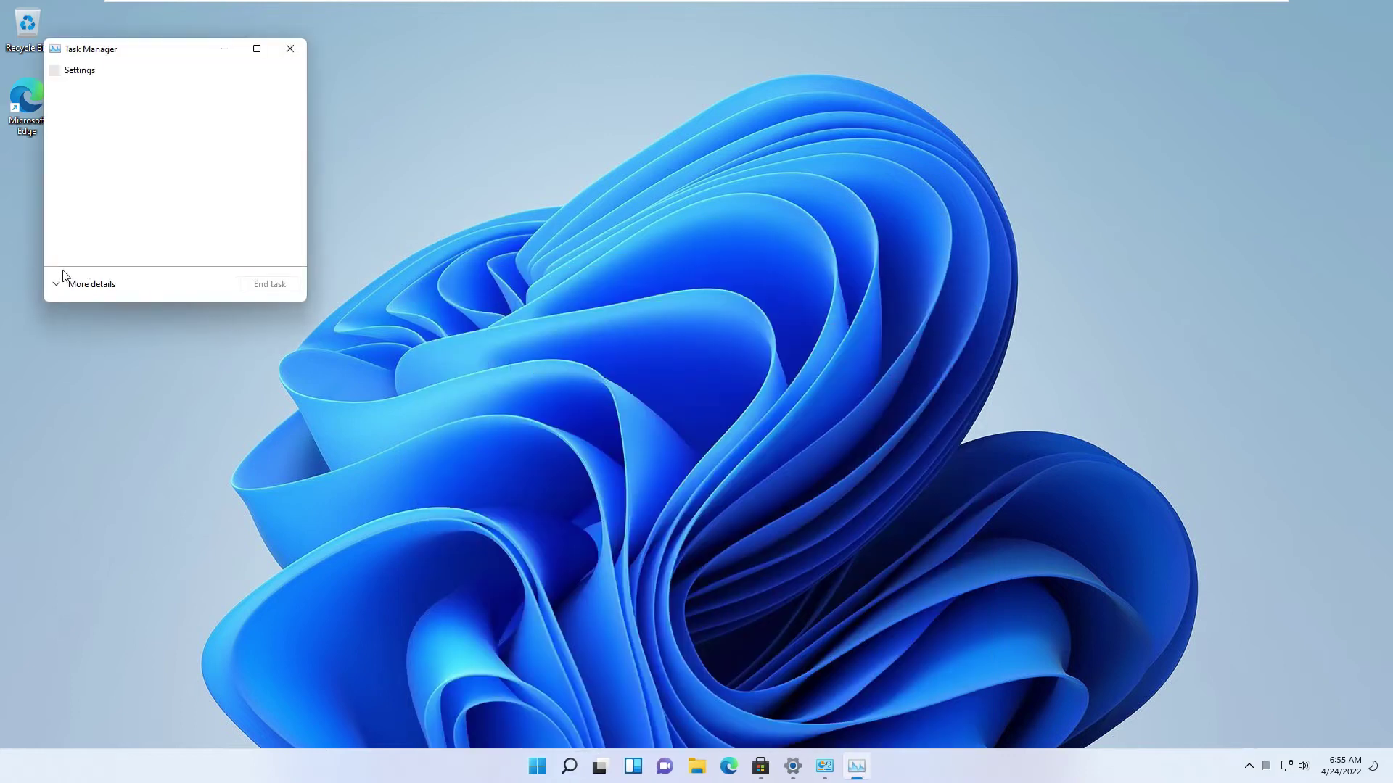
click(65, 282)
click(474, 48)
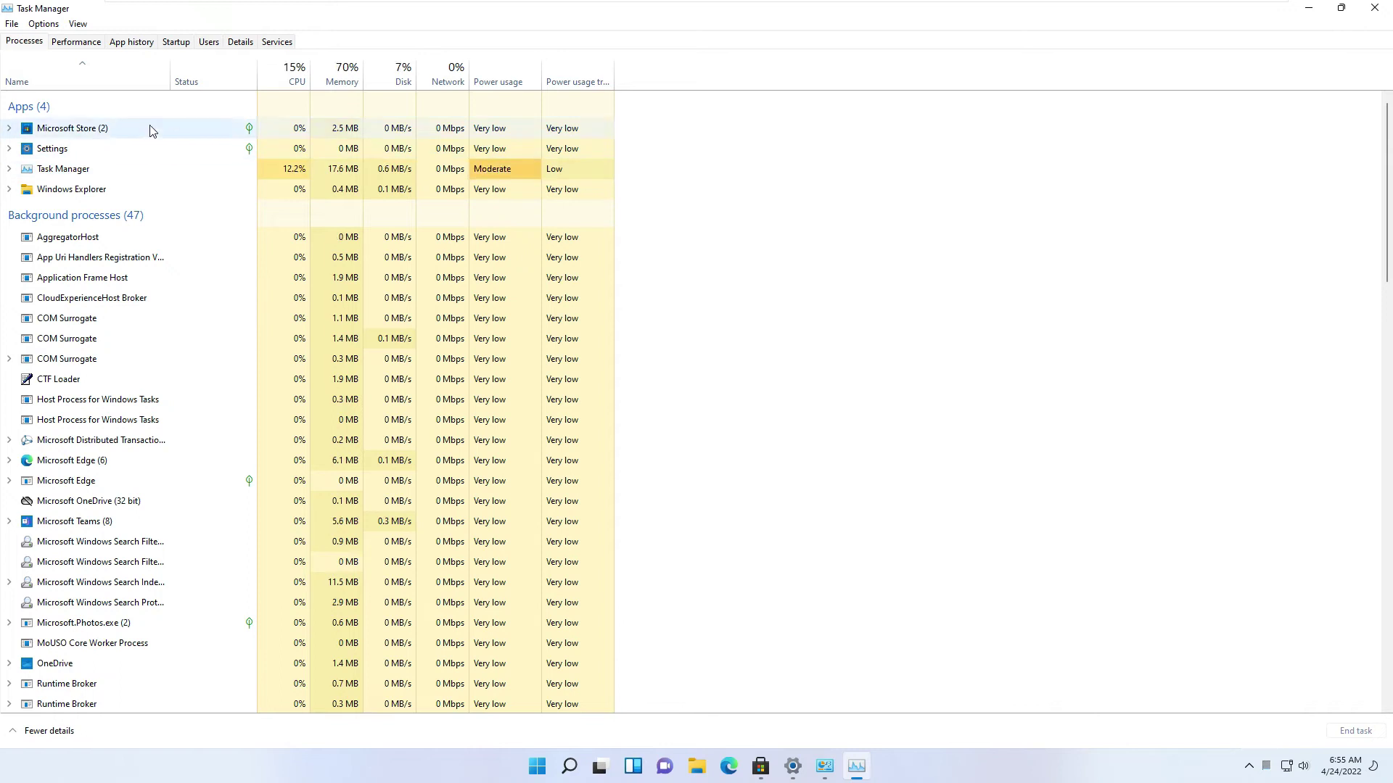
Step: Look through the running apps, background processes and Windows processes in Task Manager
scroll(150, 250, down, 5)
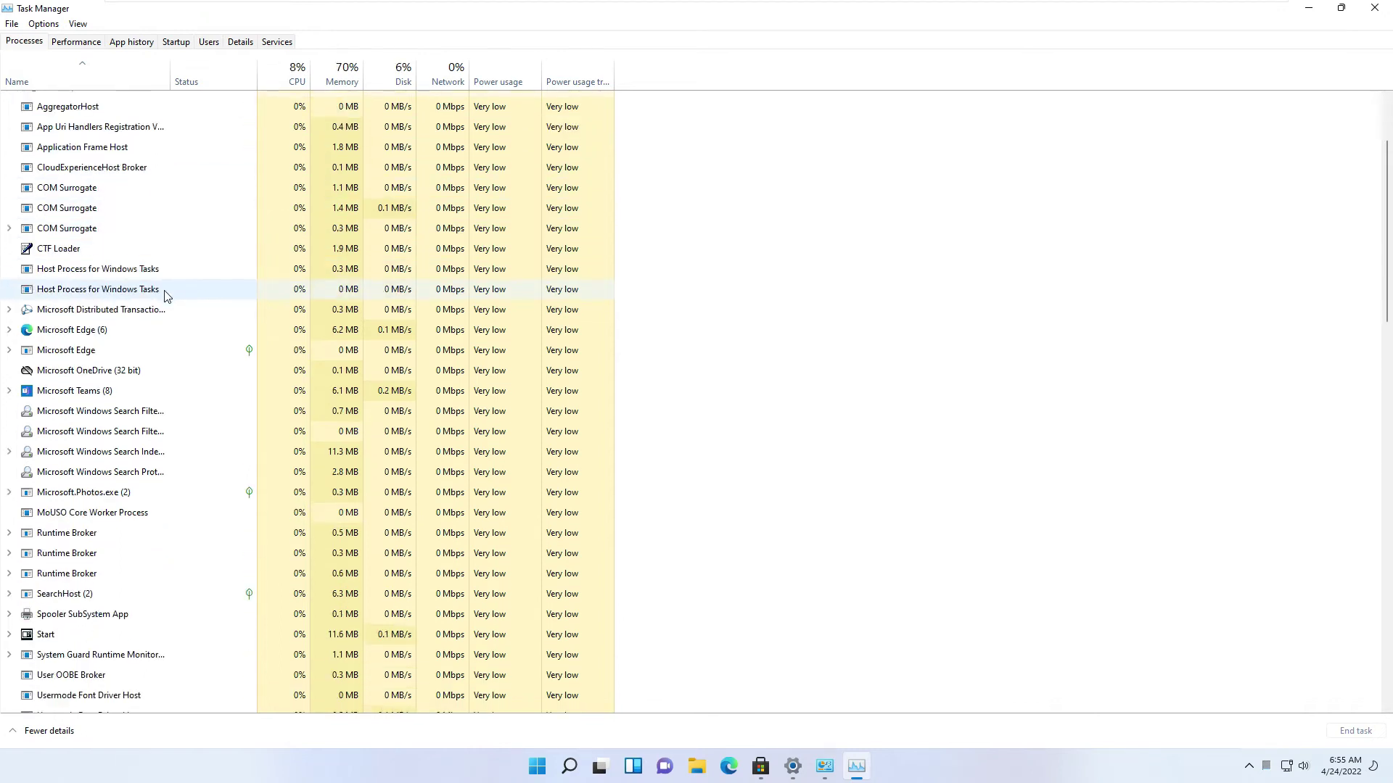
scroll(165, 295, down, 9)
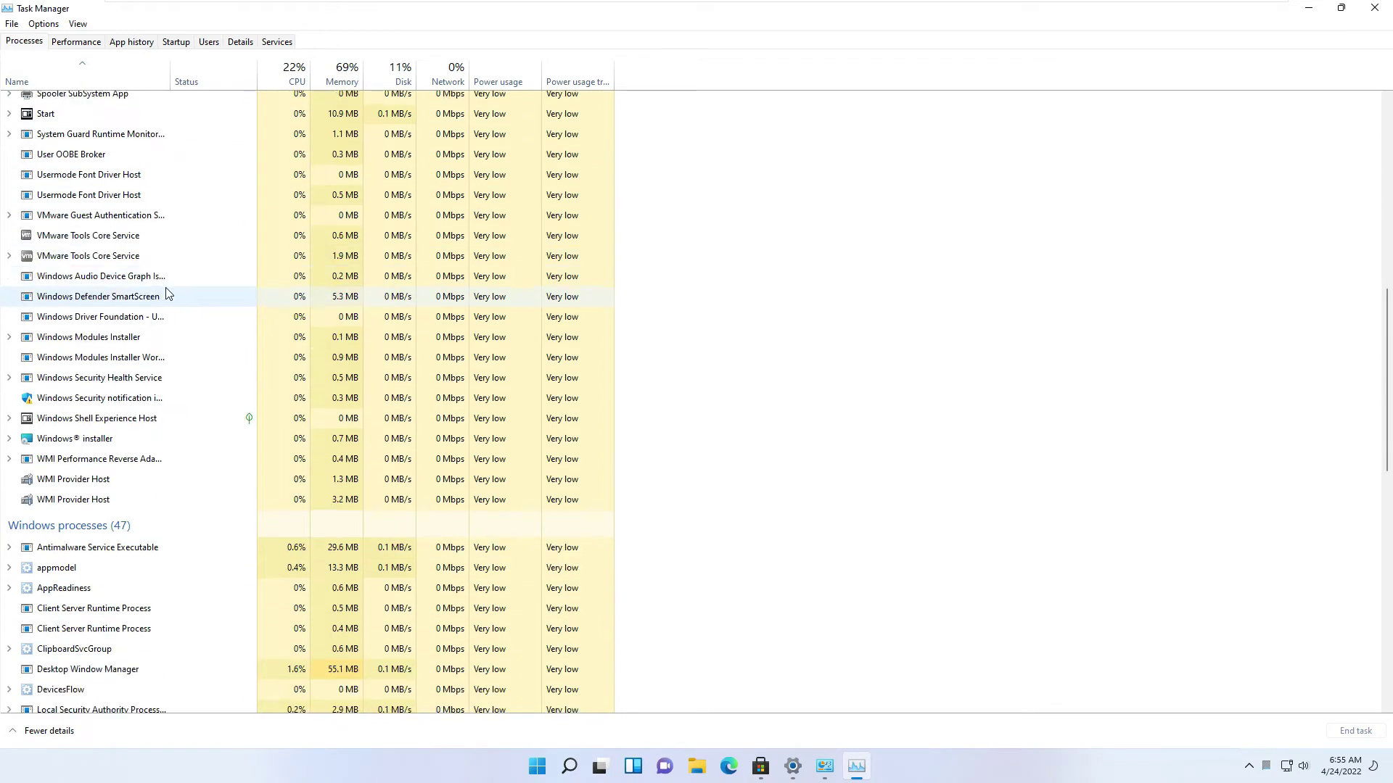
scroll(182, 293, down, 8)
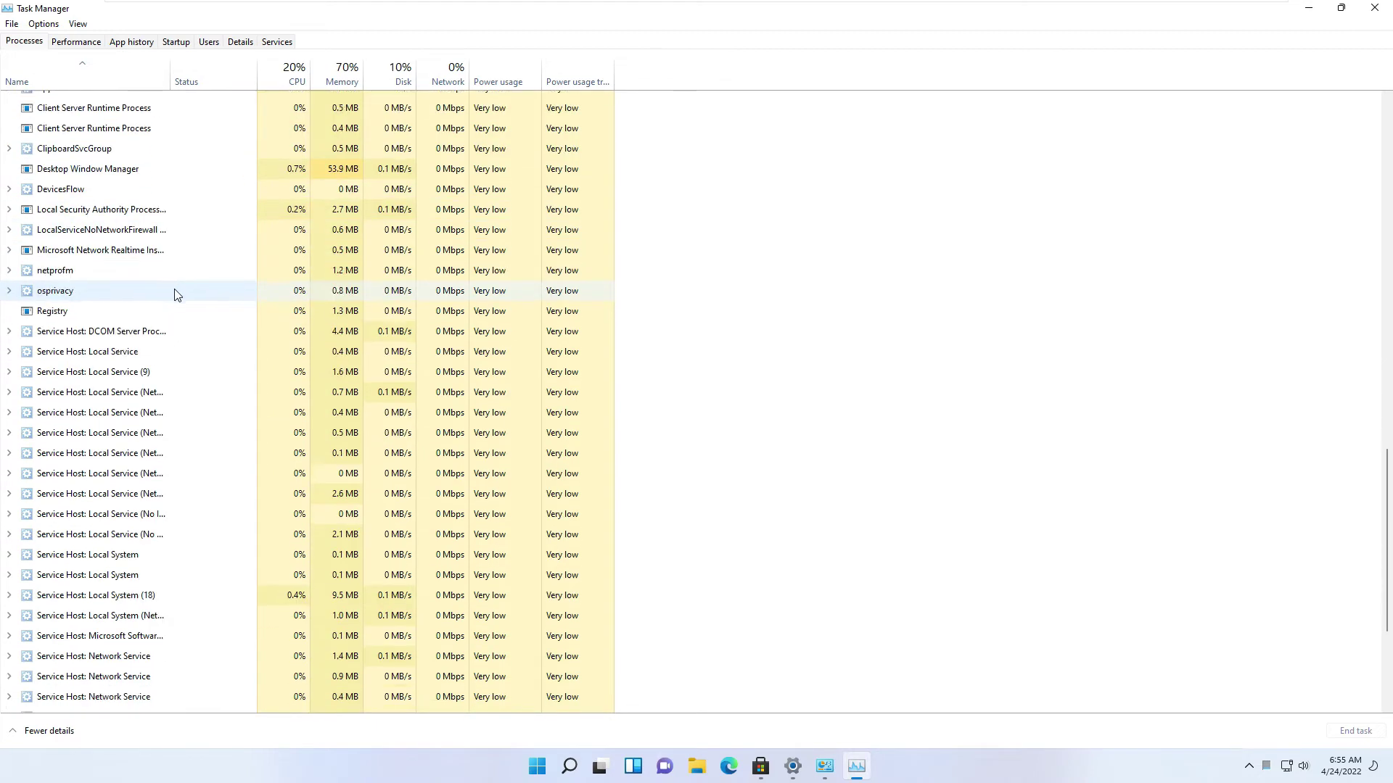
scroll(193, 294, up, 14)
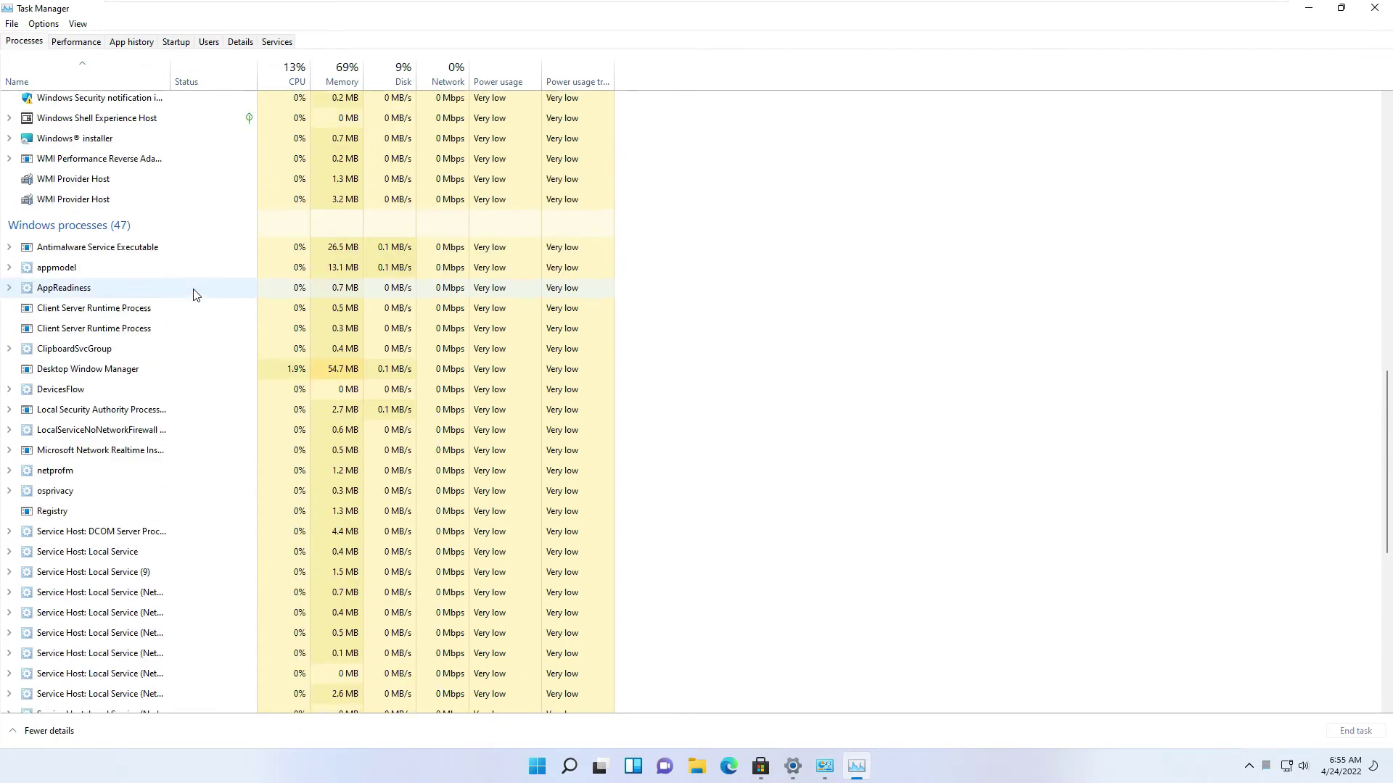
scroll(193, 294, up, 9)
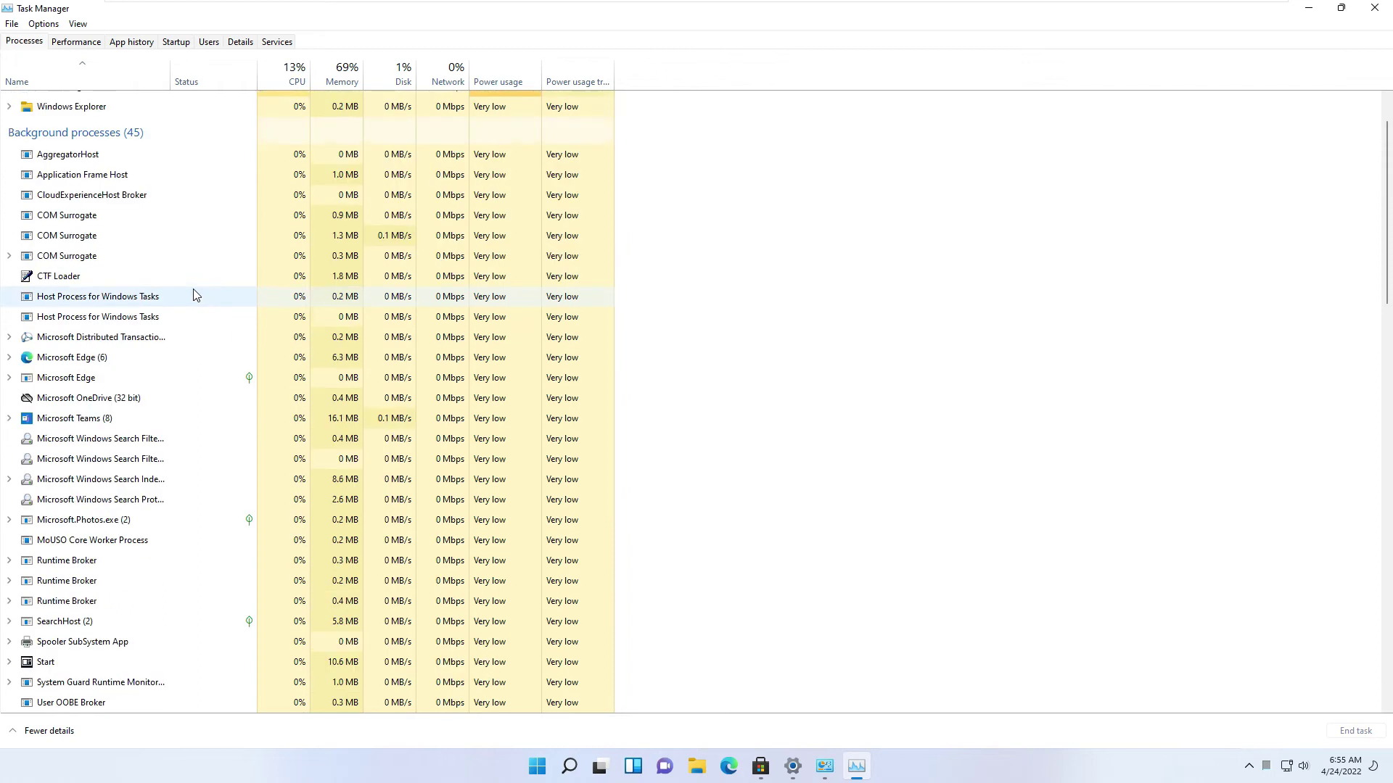
Step: Sort the processes in turn by CPU, memory, disk, network and power usage to compare their resource use
click(291, 73)
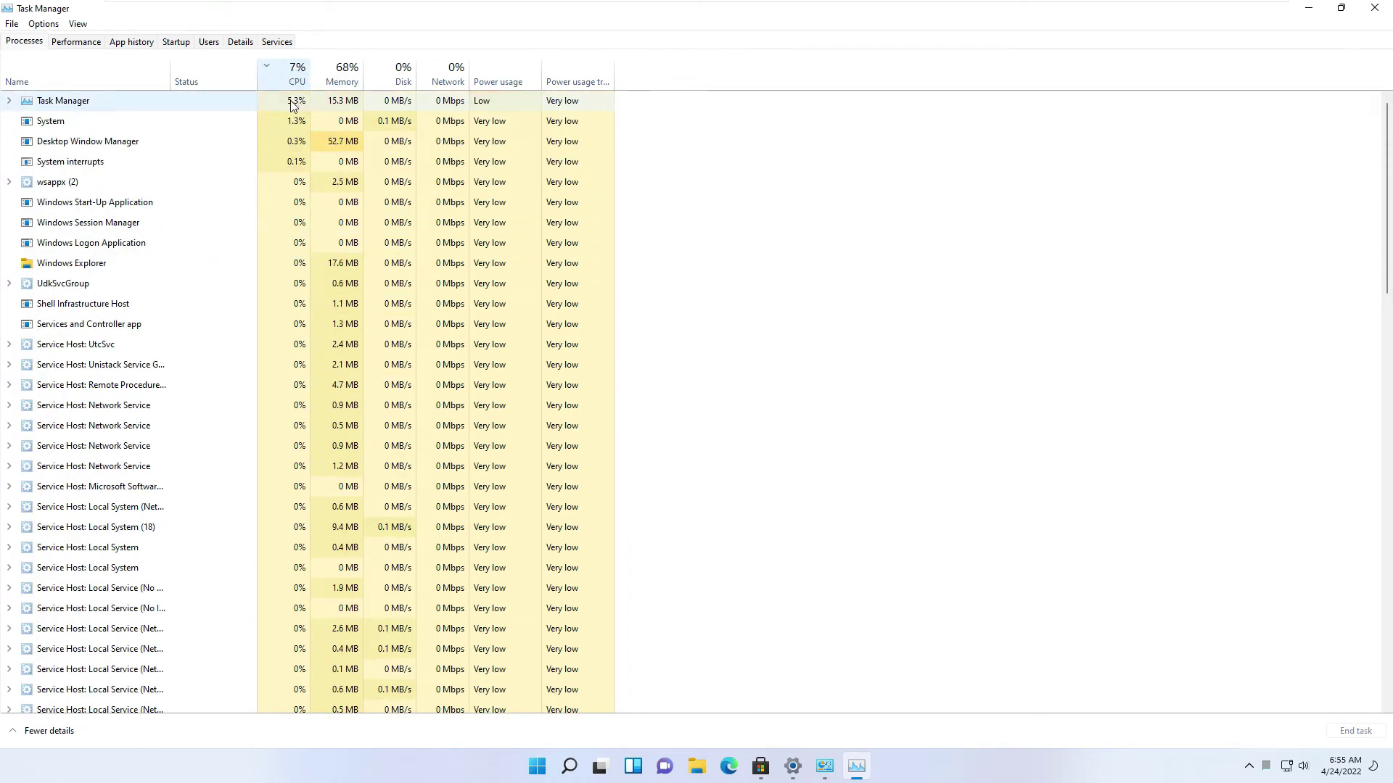
click(343, 78)
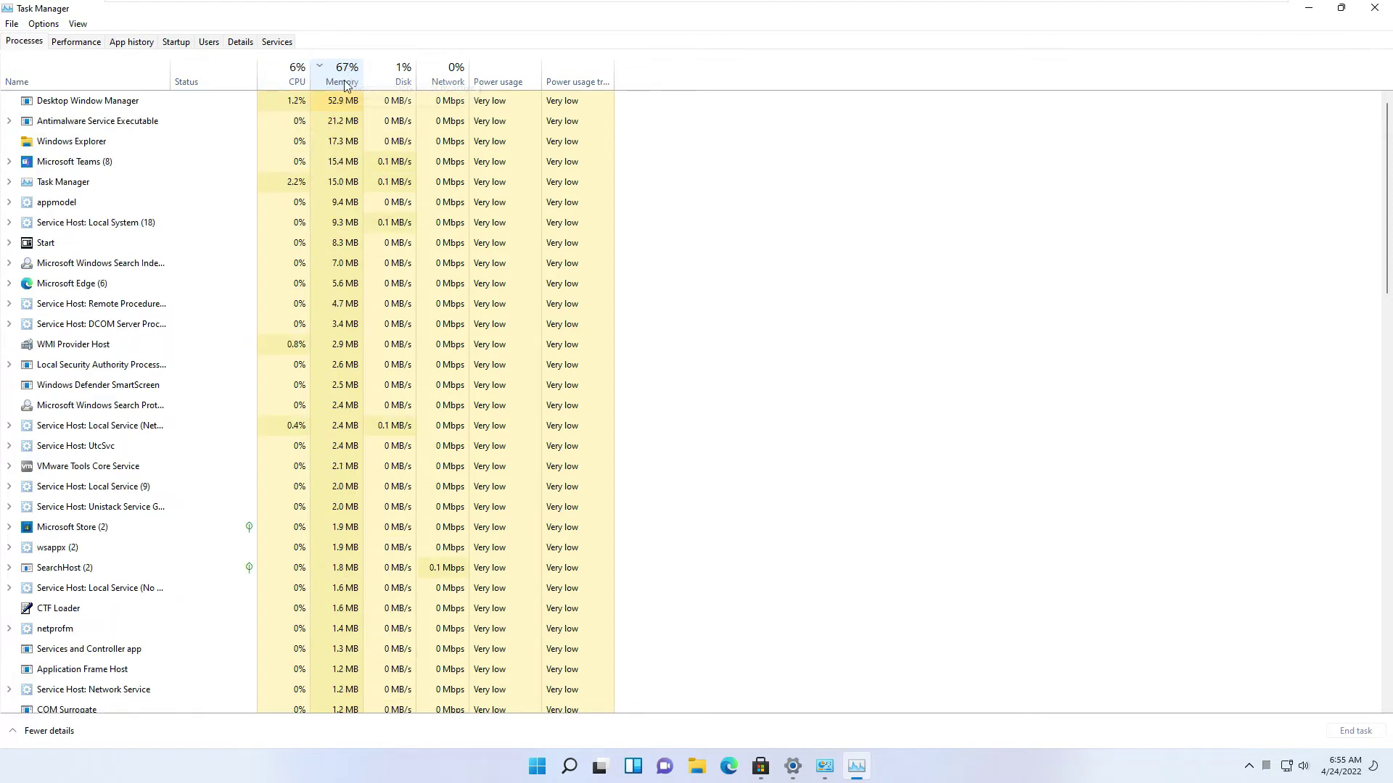
click(403, 78)
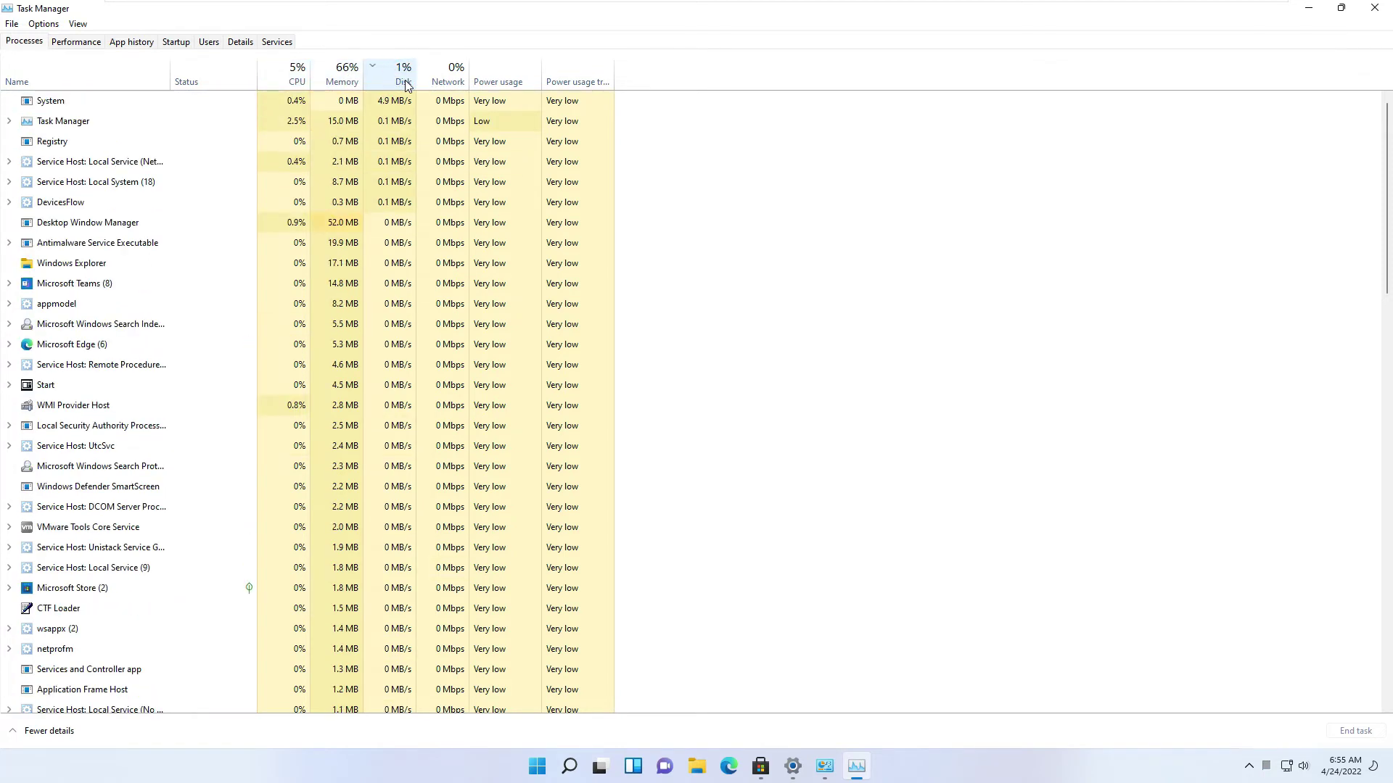
click(445, 81)
click(492, 83)
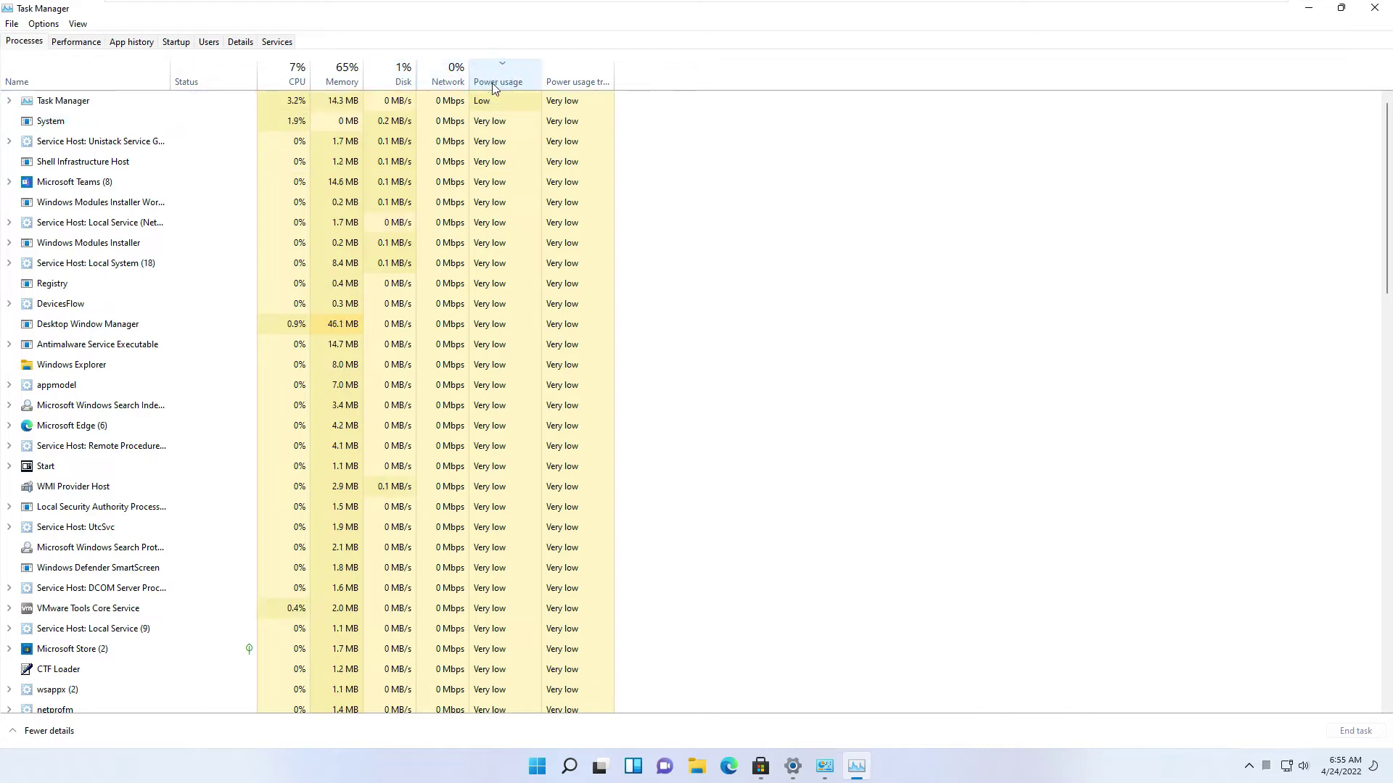
Step: Examine the performance graphs for memory, Disk 0 (C: D:) and Ethernet
click(85, 41)
click(148, 135)
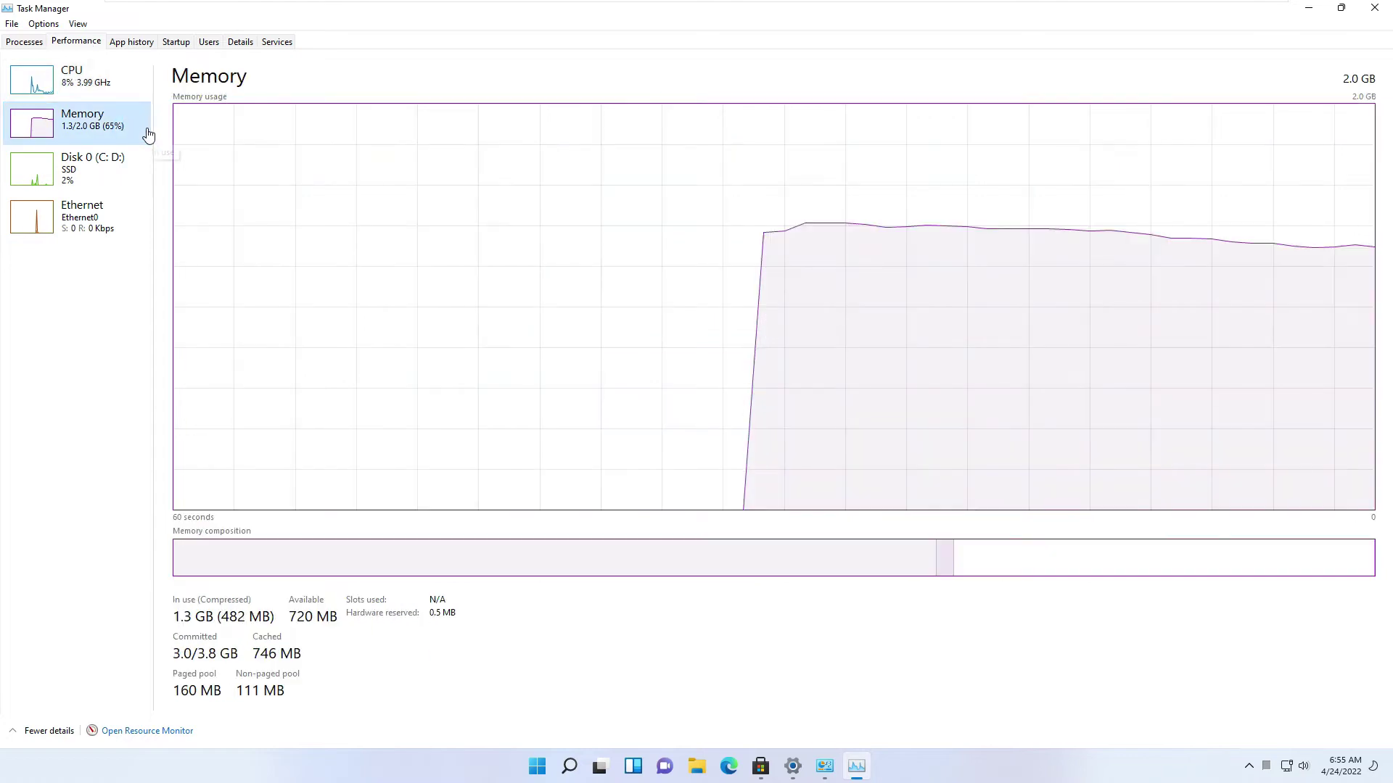
click(138, 163)
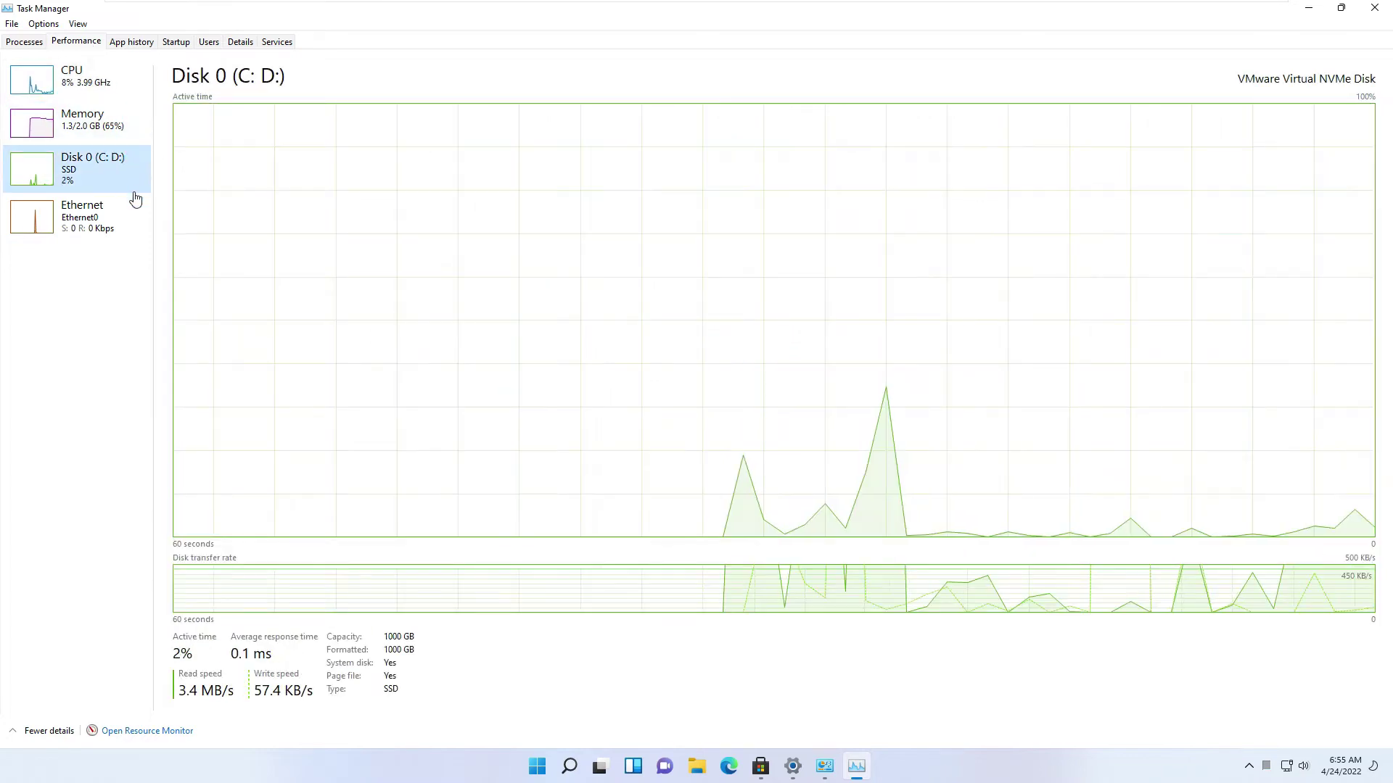
click(127, 219)
Step: Review the app history, the startup apps and the expanded process list of the signed-in user
click(135, 43)
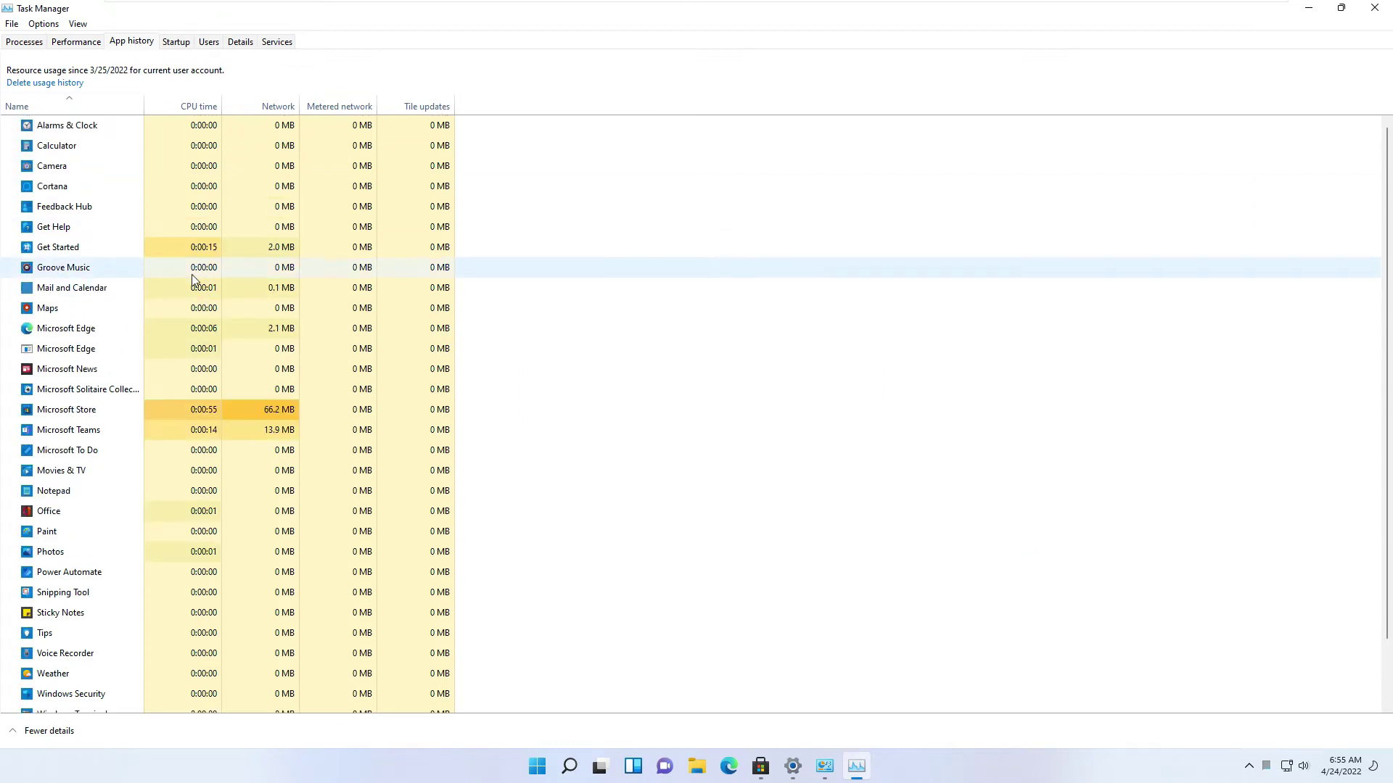
click(186, 45)
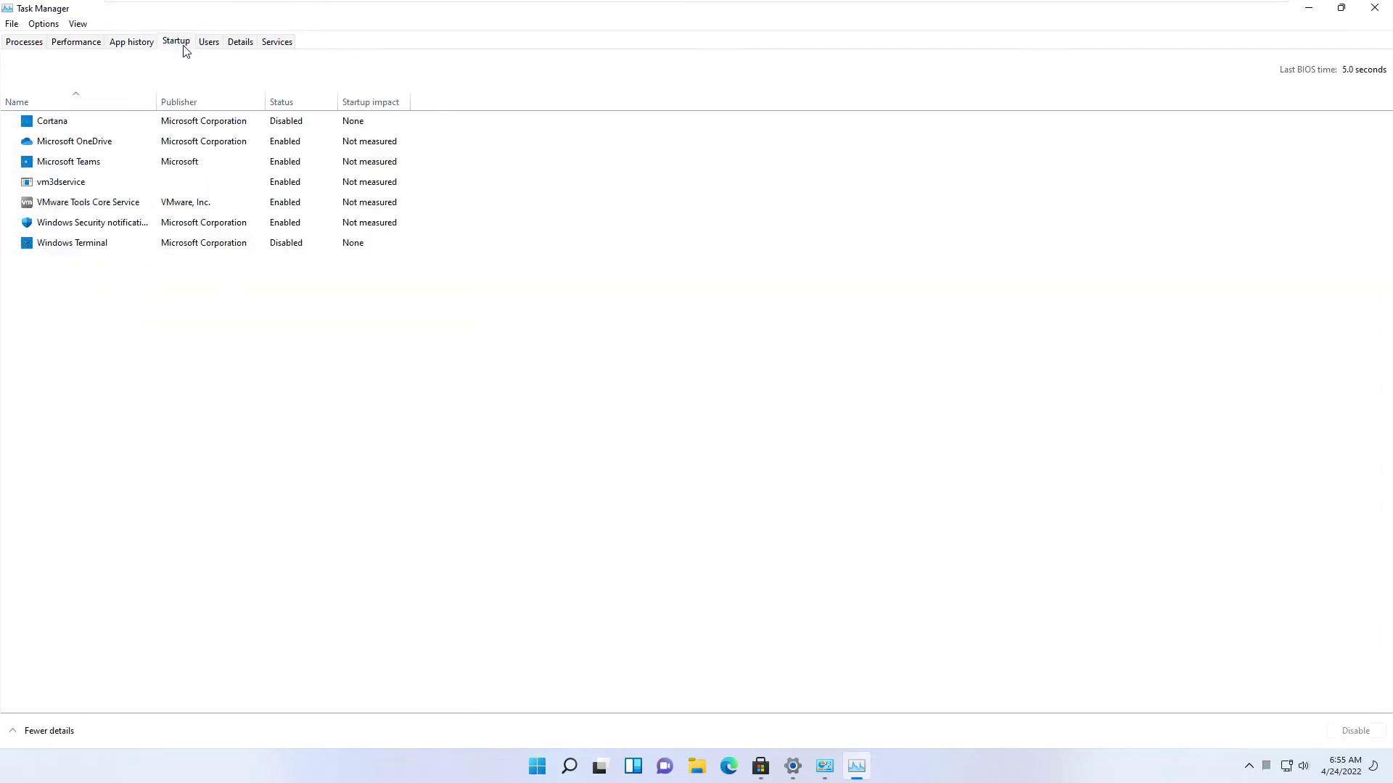
click(220, 41)
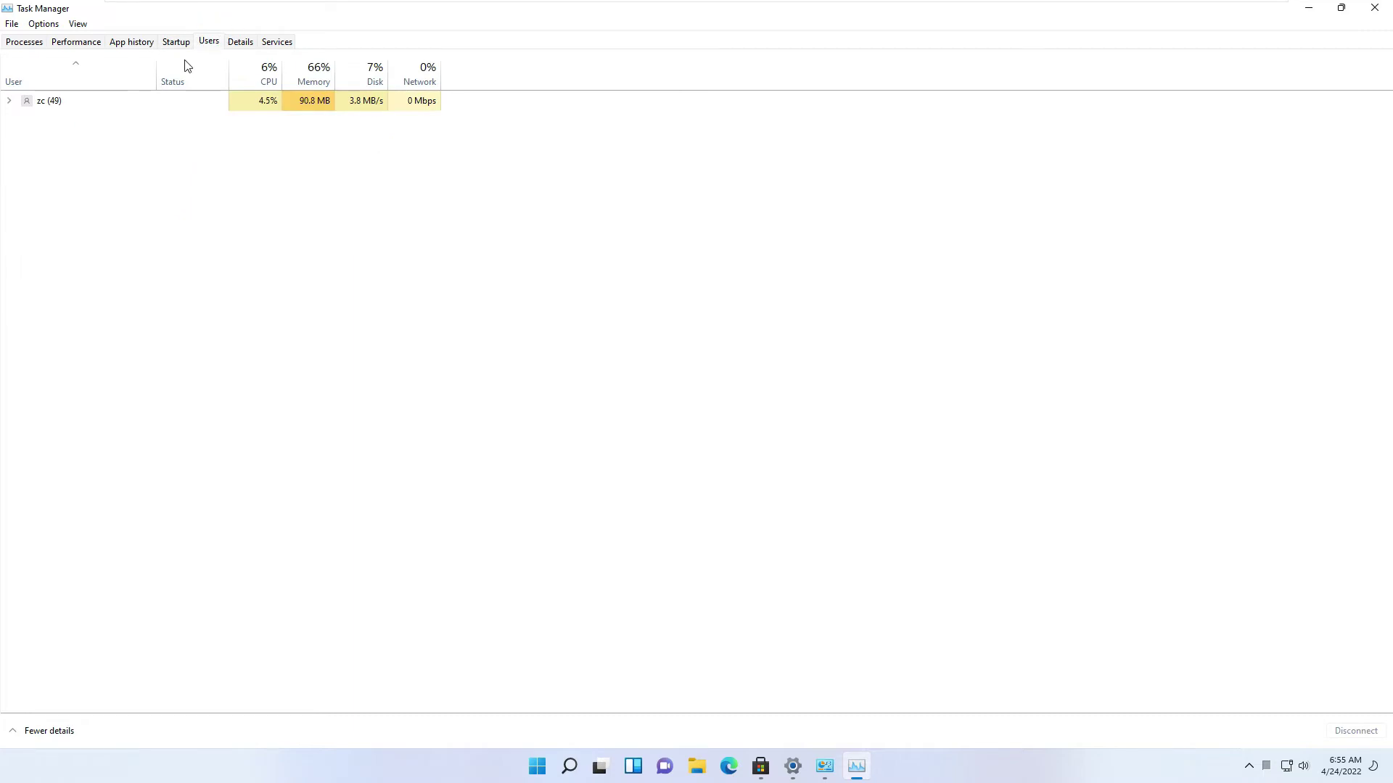
click(8, 100)
scroll(600, 345, down, 3)
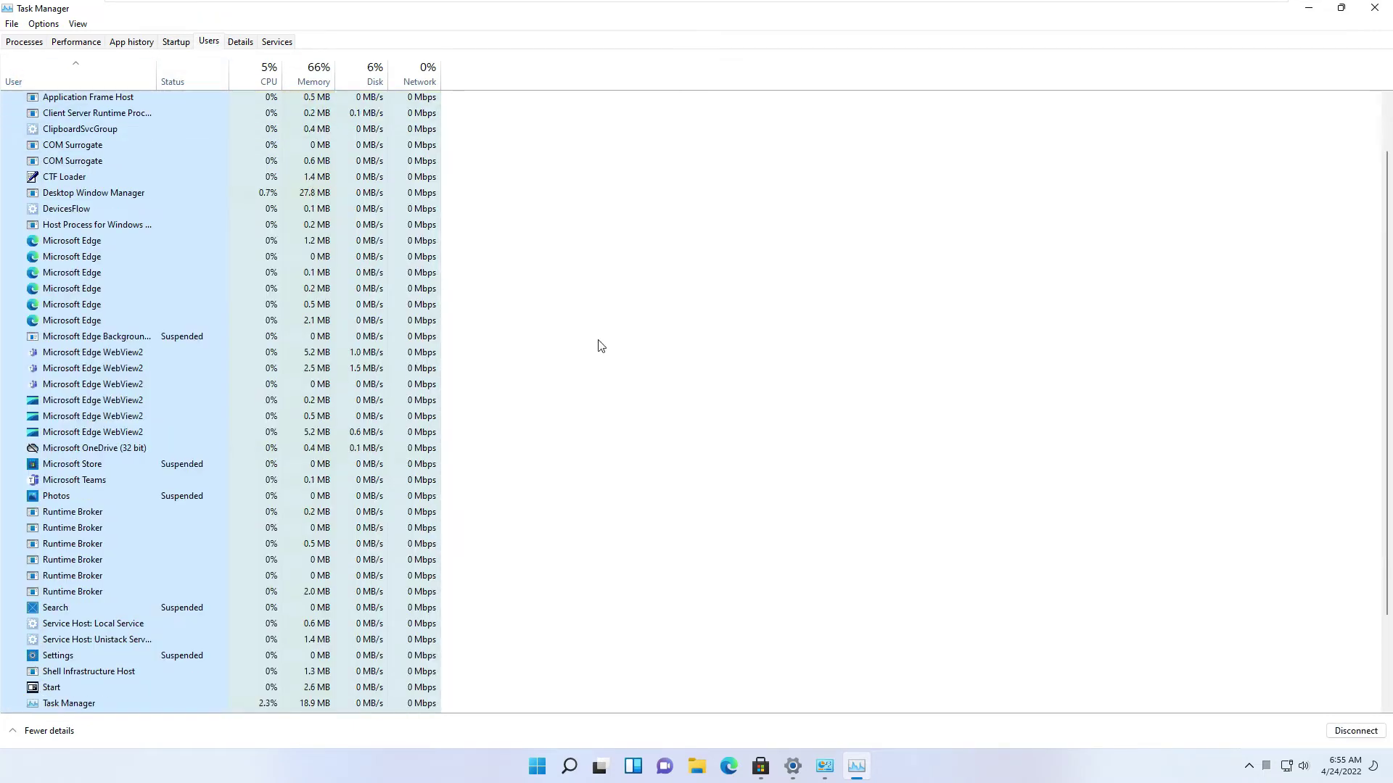
scroll(599, 346, up, 2)
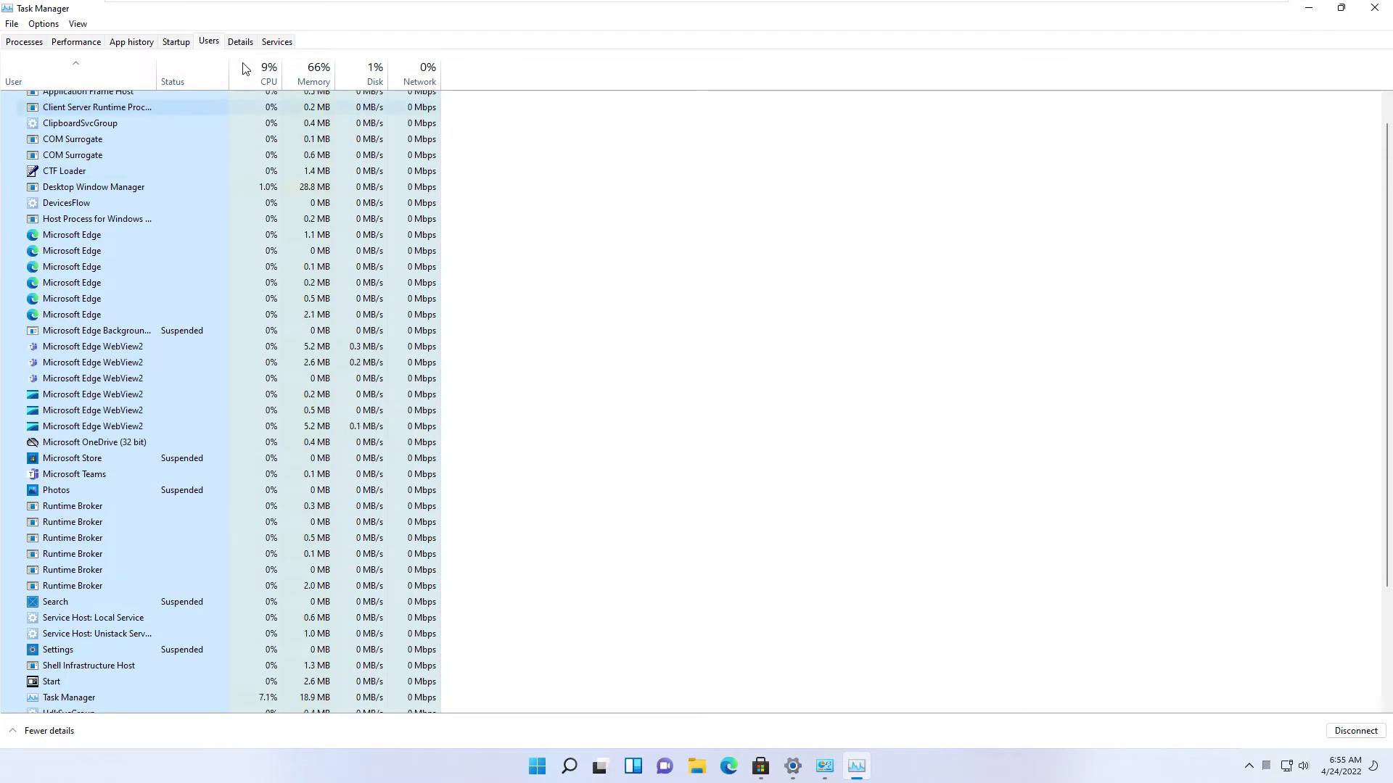
Step: Look through the detailed process list and the full list of Windows services
click(244, 44)
scroll(313, 320, down, 20)
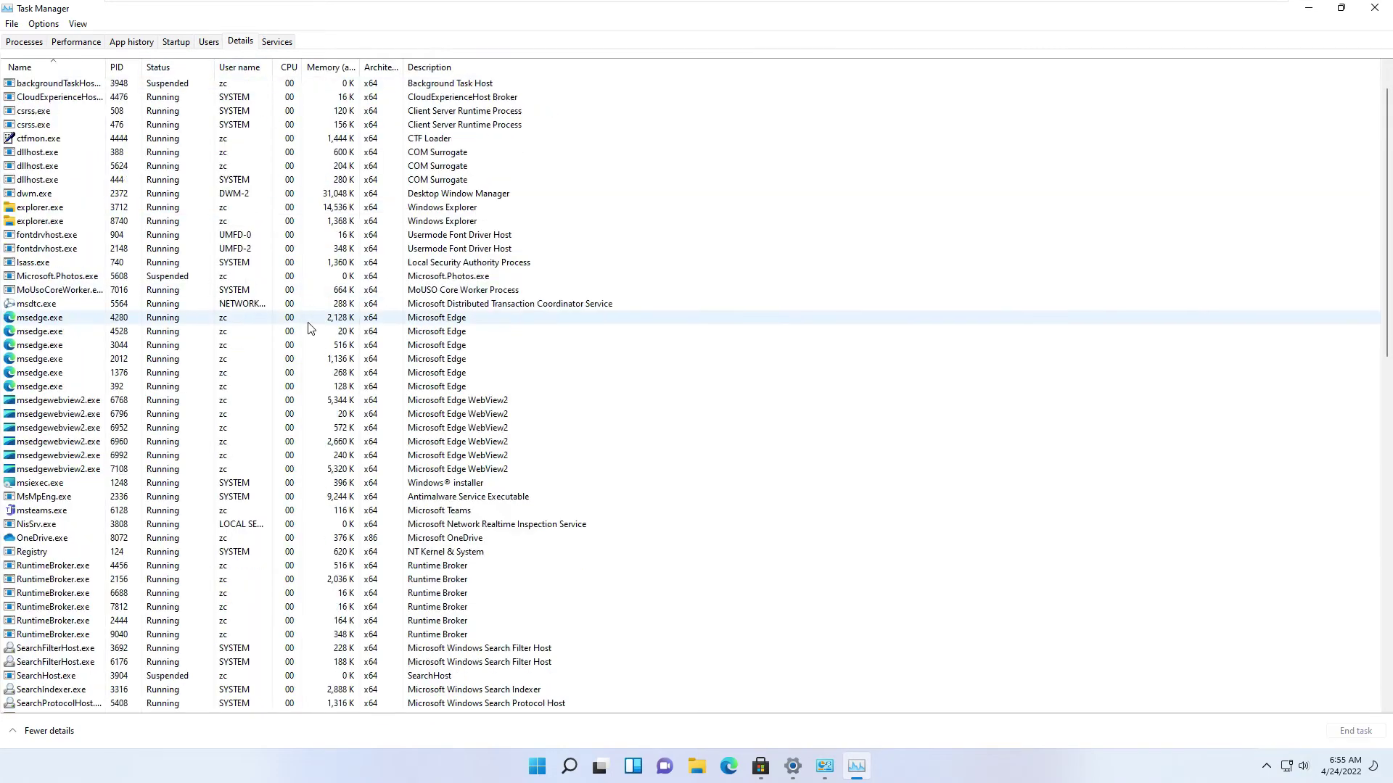
scroll(313, 320, up, 20)
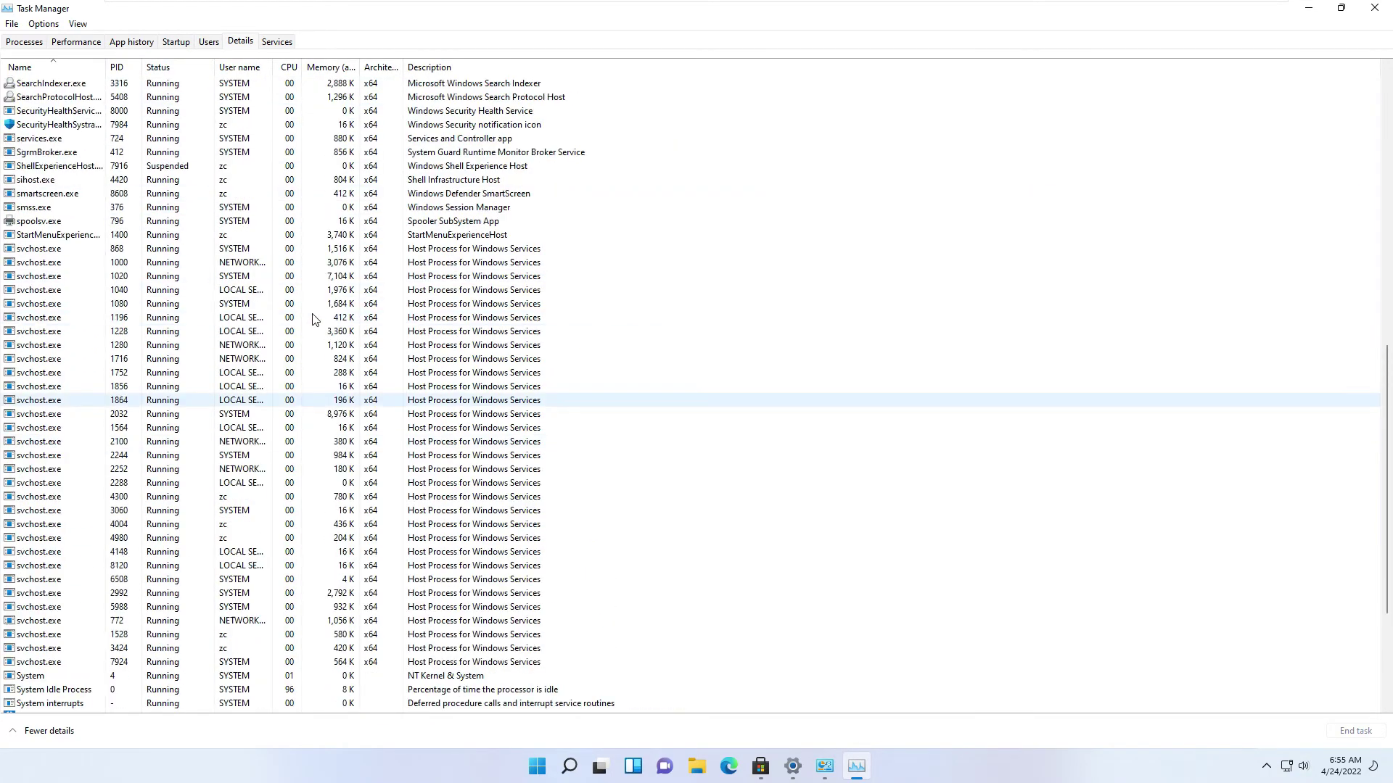
click(280, 43)
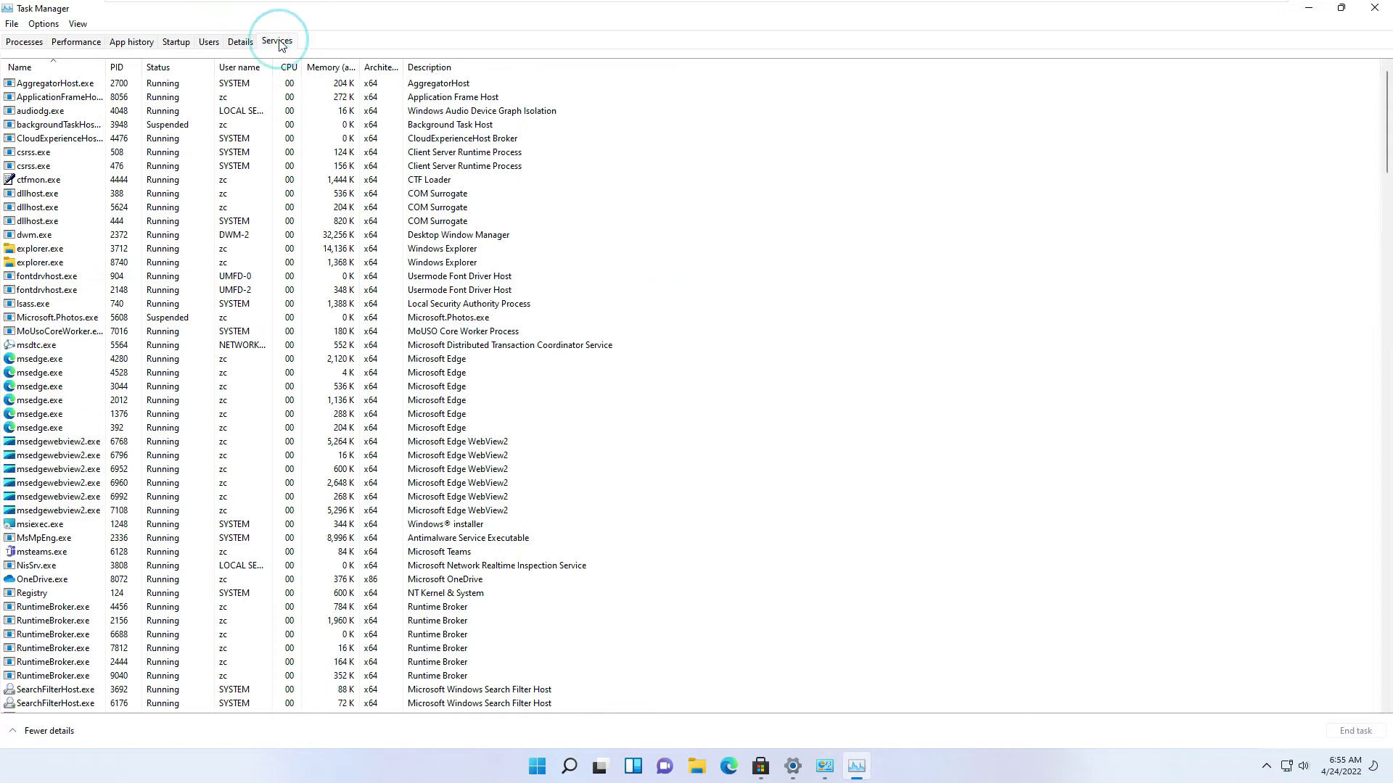
scroll(330, 303, down, 20)
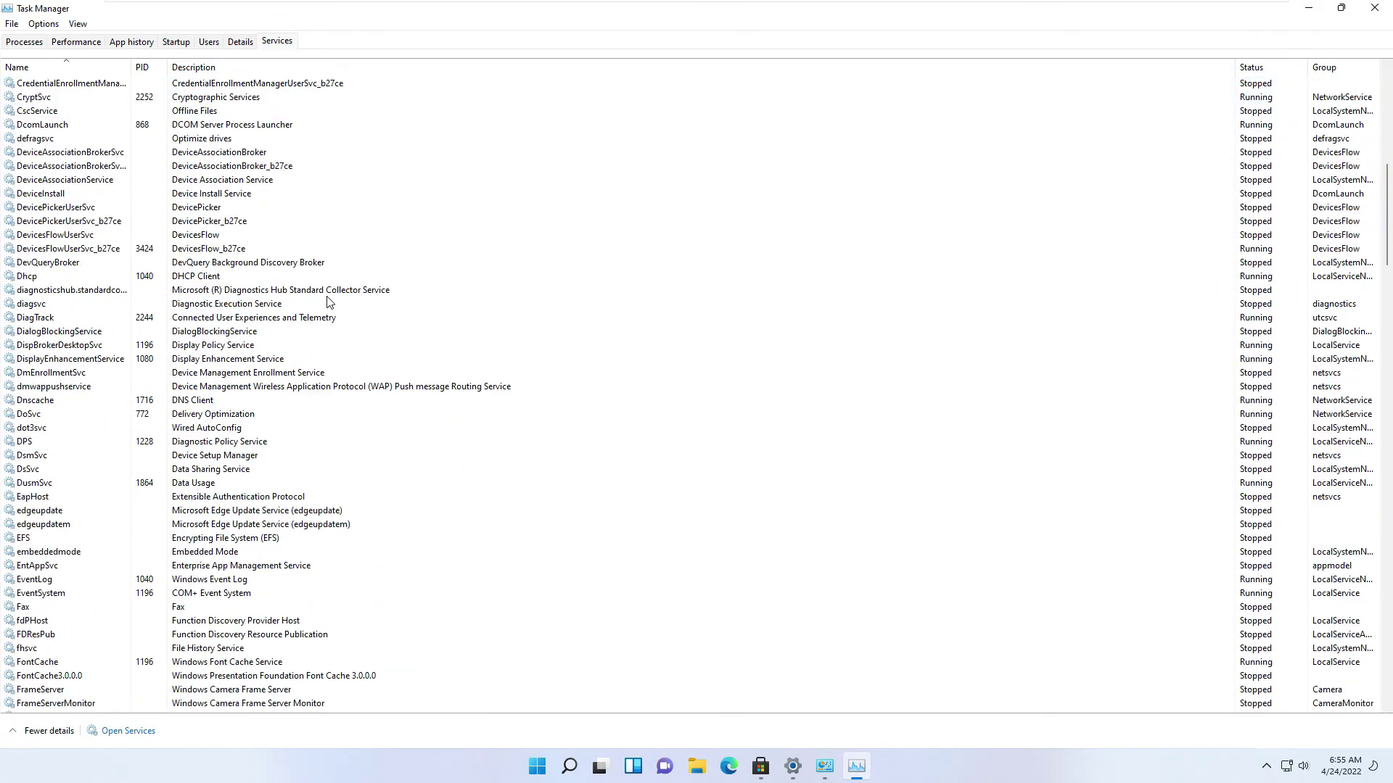
scroll(330, 303, down, 20)
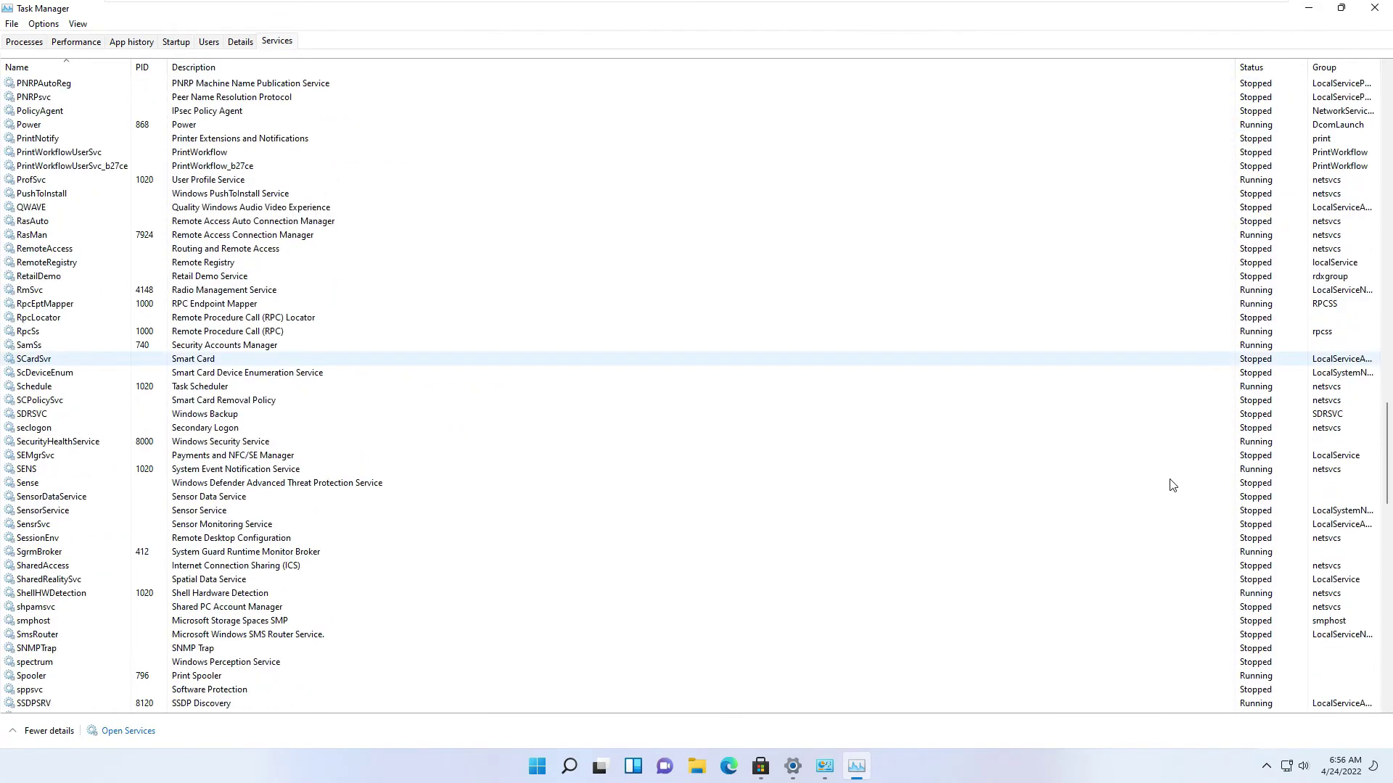
scroll(1388, 446, down, 20)
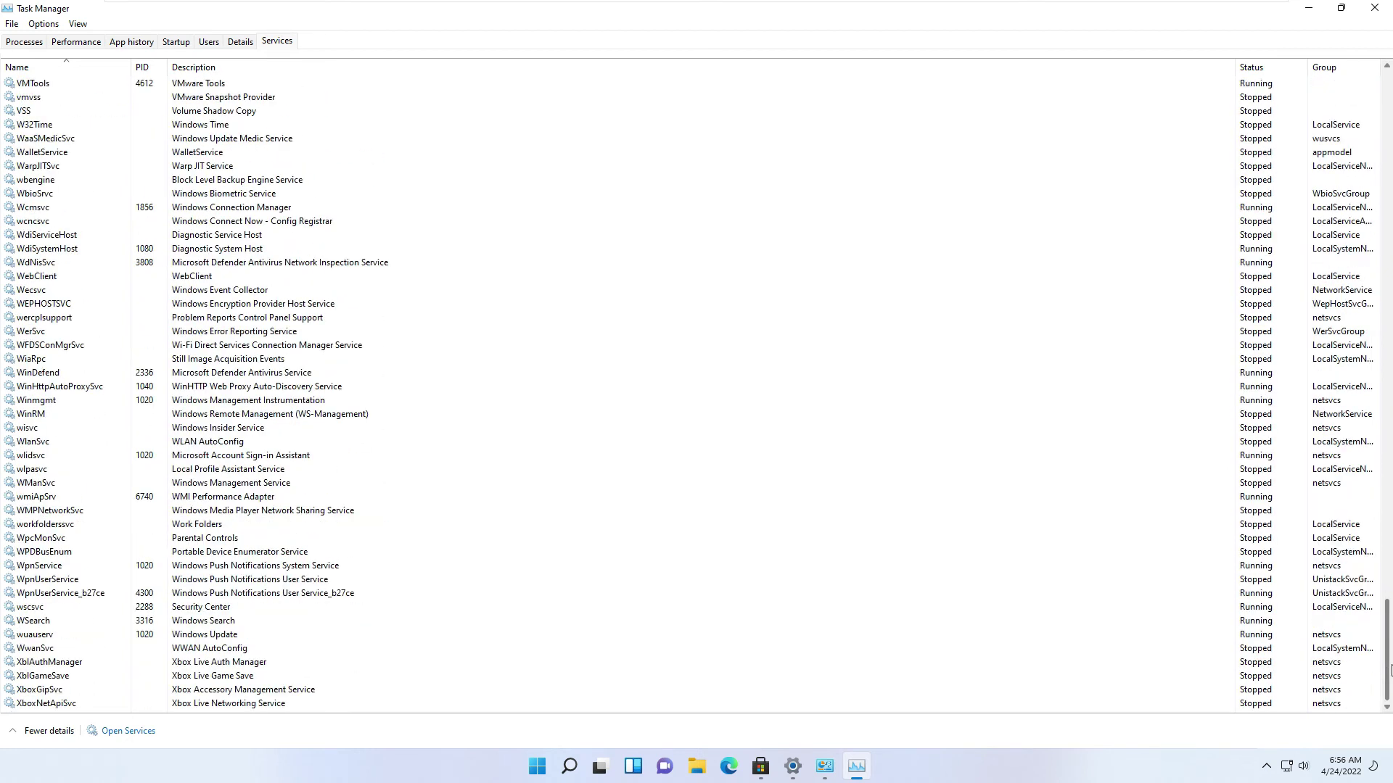
Step: Show the memory performance graph, restore Task Manager to a smaller window and move it lower on the desktop
click(72, 42)
click(106, 138)
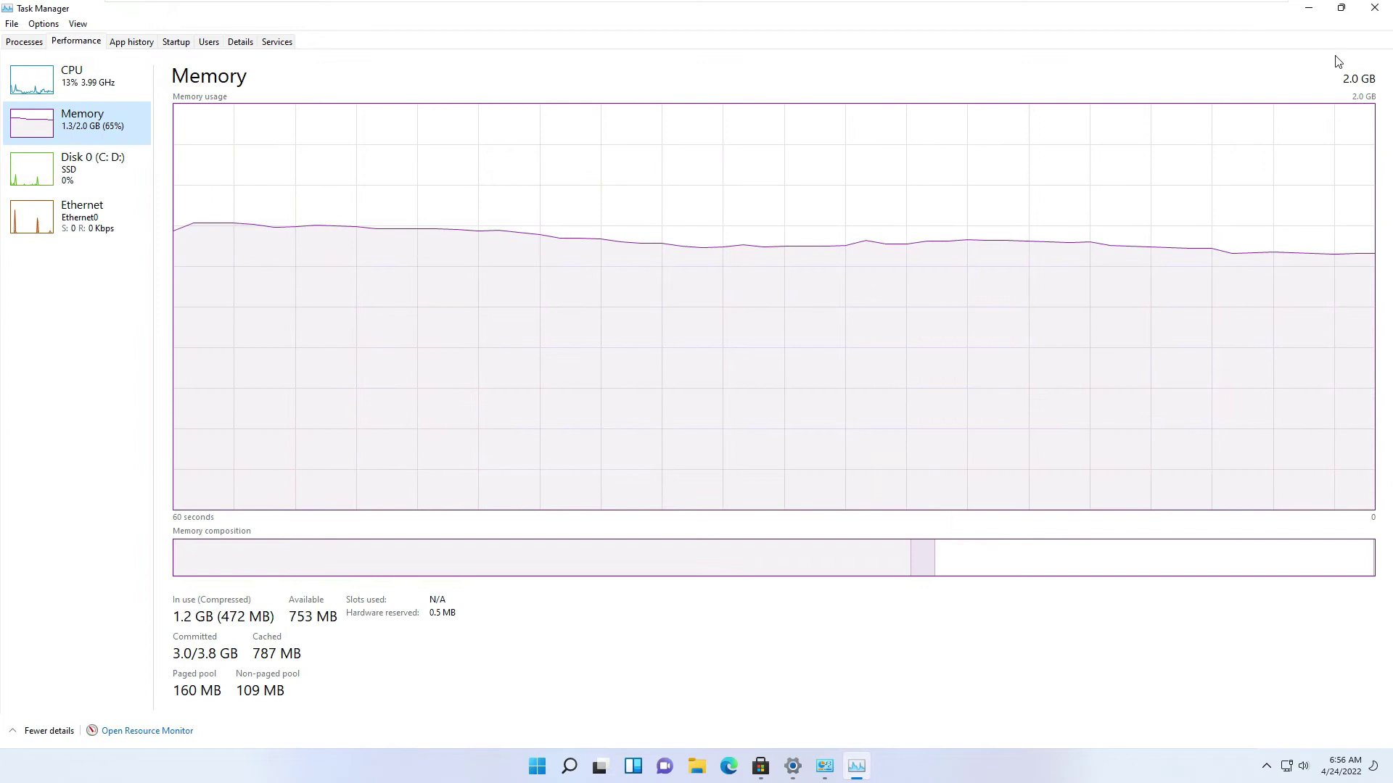
click(1341, 9)
drag(398, 56, 355, 187)
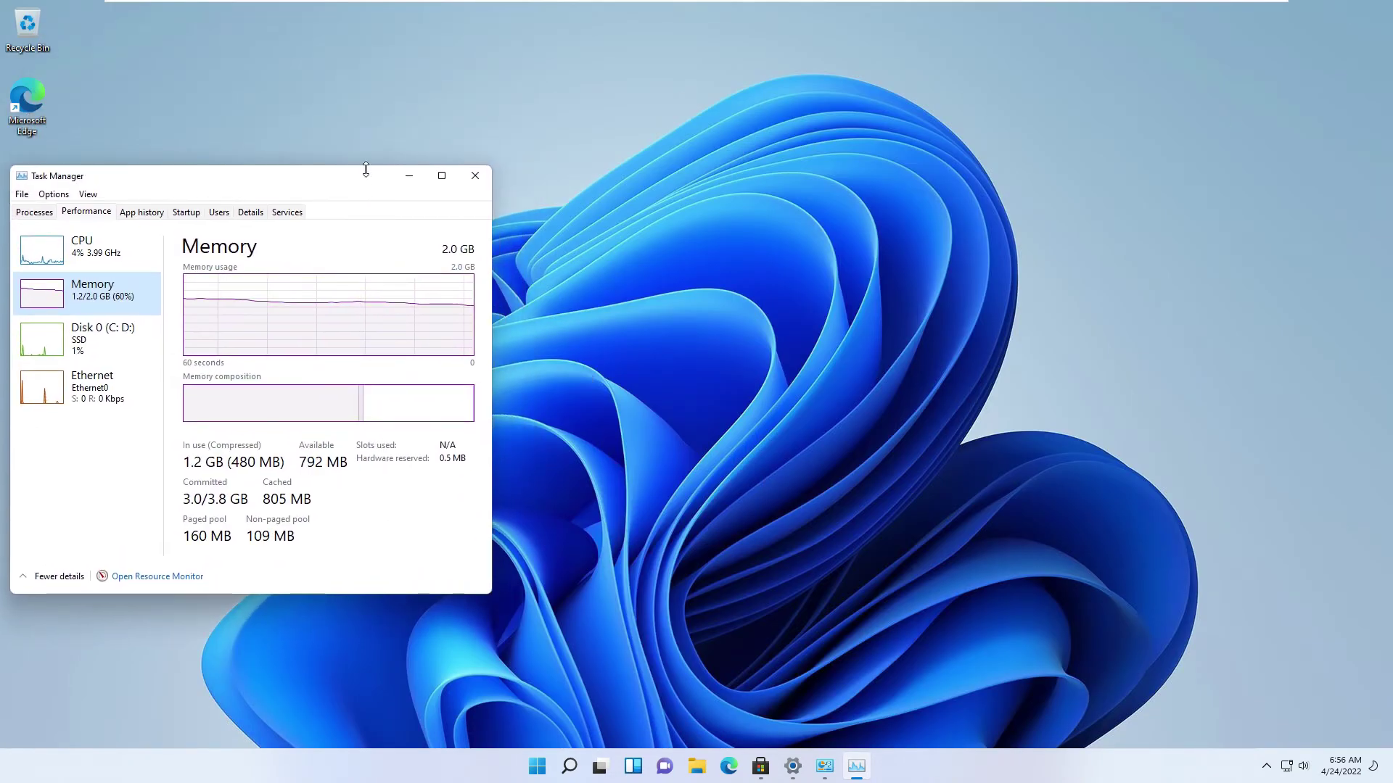
mouse_move(393, 4)
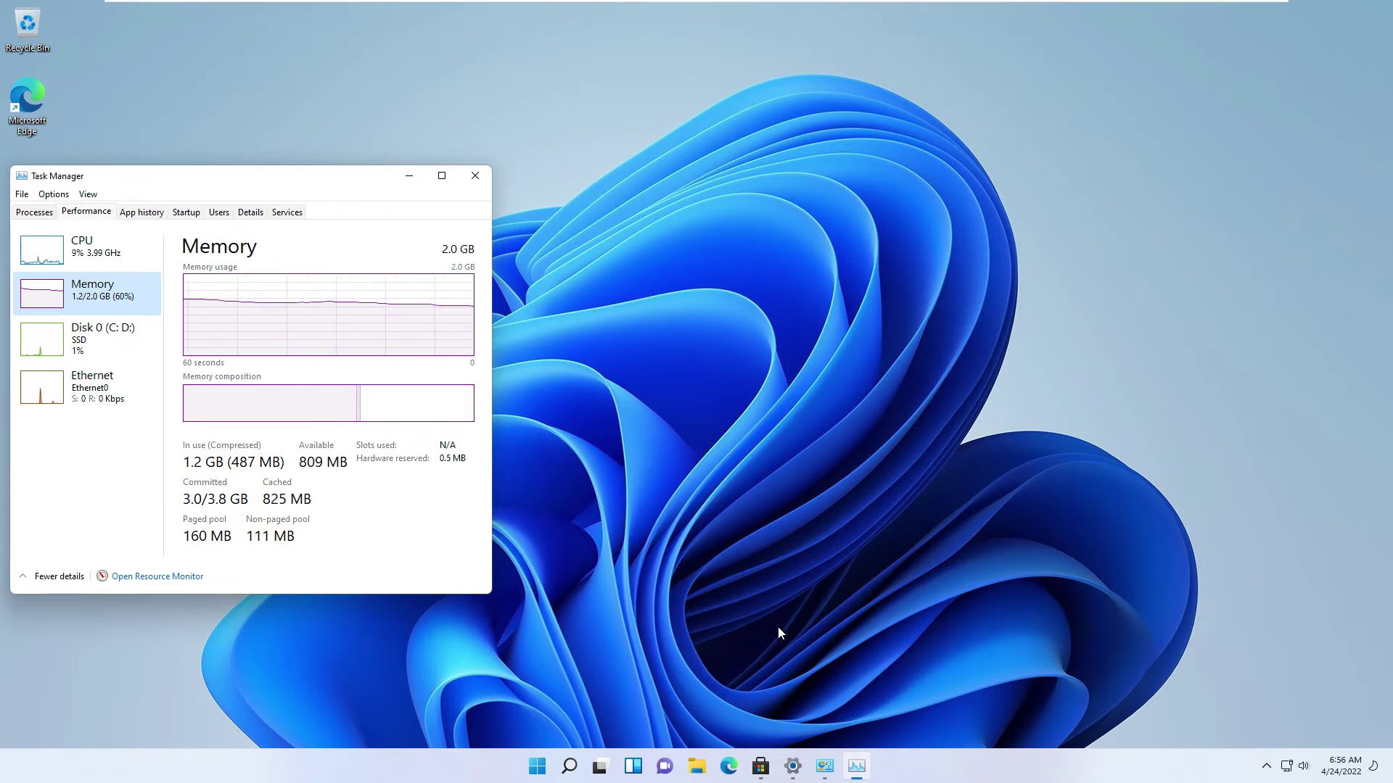
Step: Open the DATA (D:) drive in a File Explorer window beside Task Manager and show its files as large icons
click(695, 766)
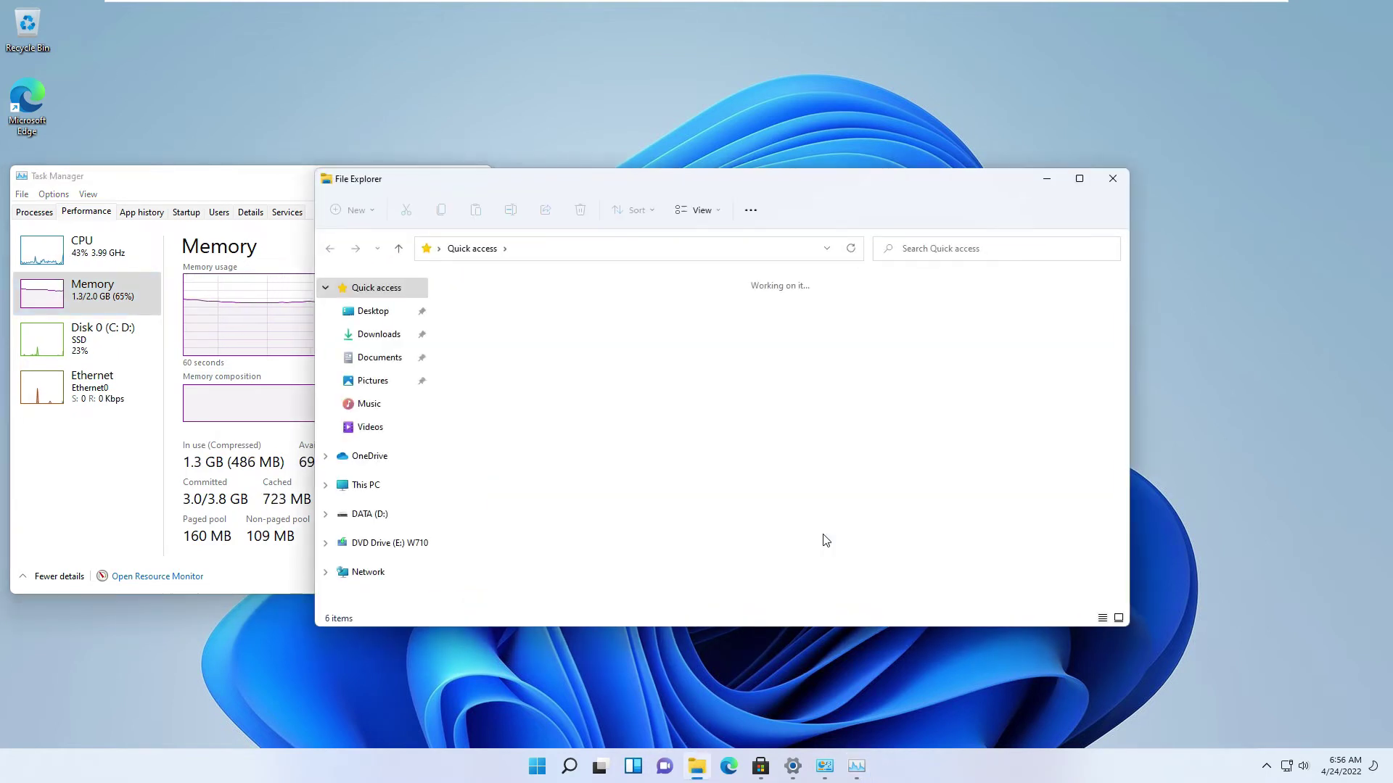
drag(722, 192, 821, 174)
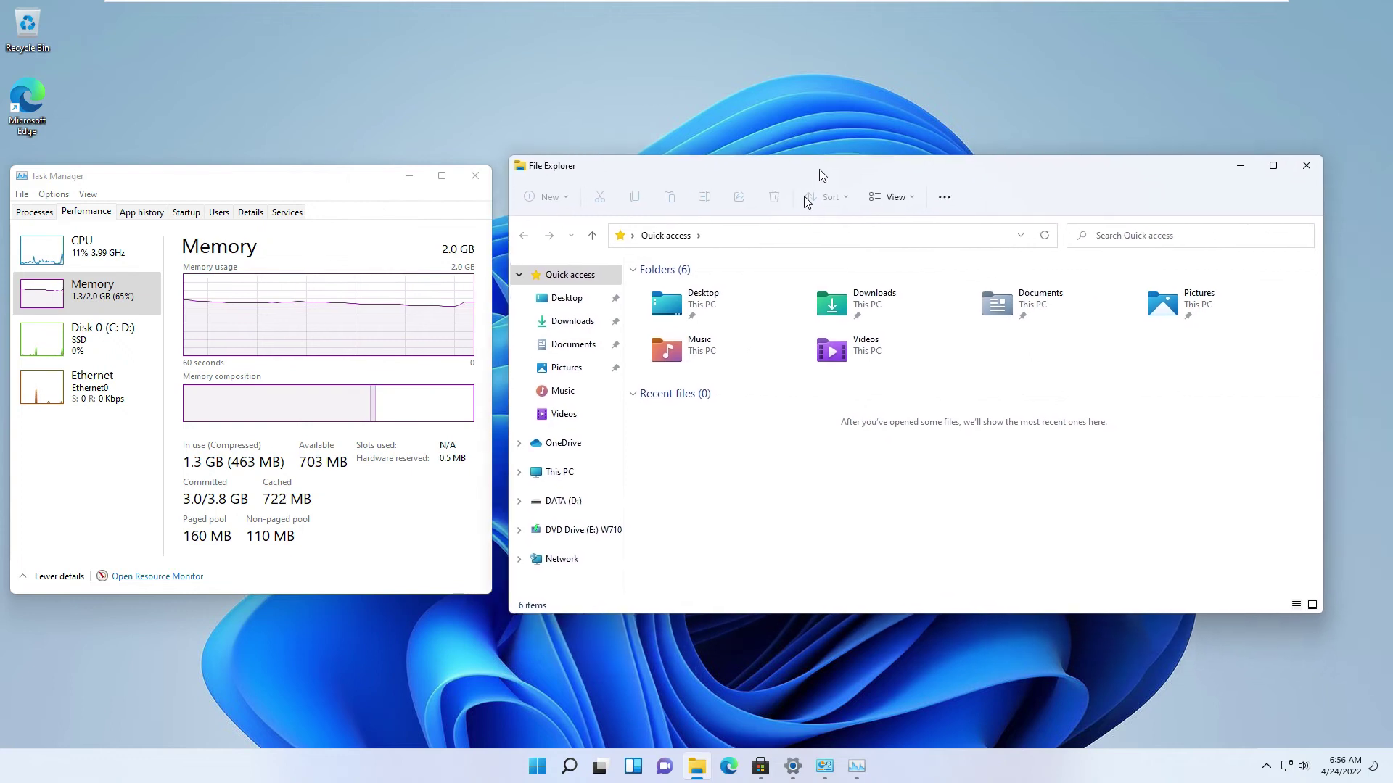
click(573, 501)
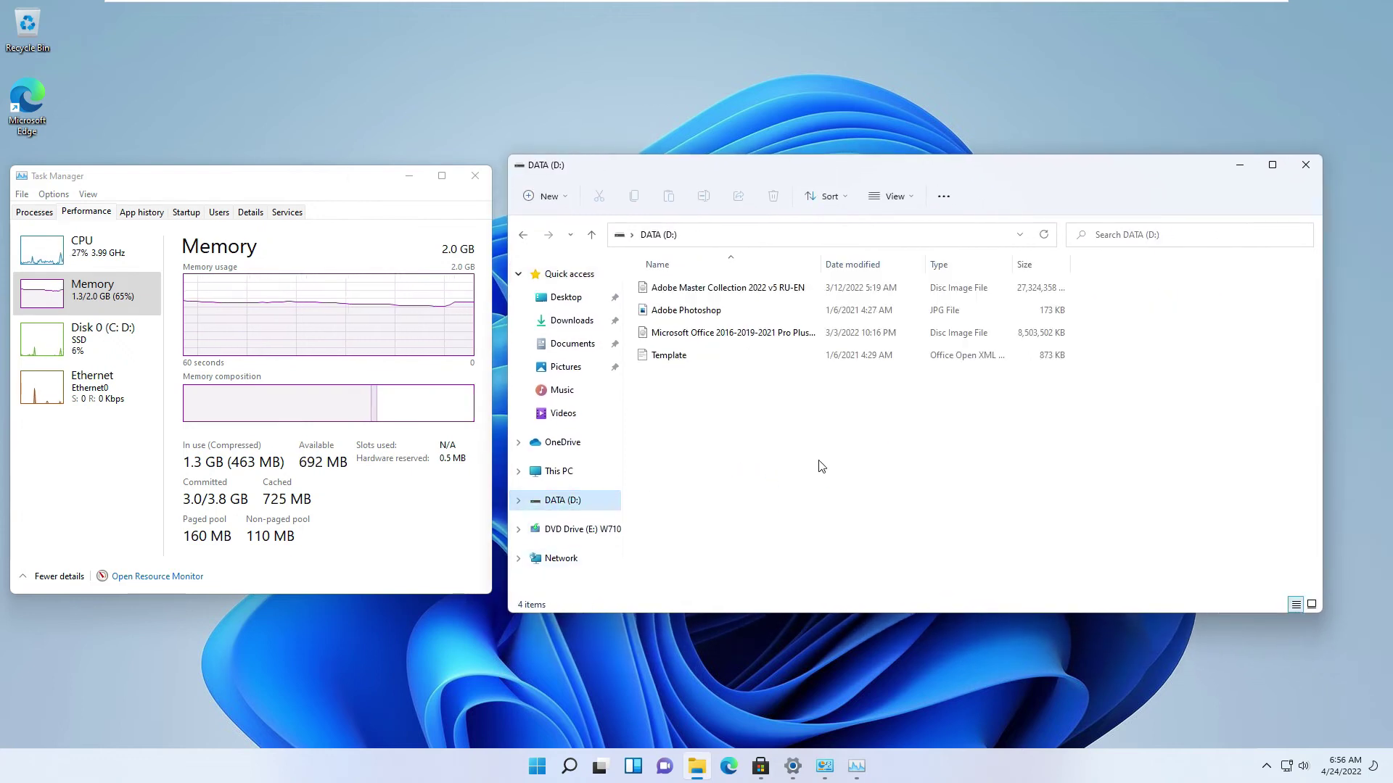
key(ctrl+shift+2)
Step: Mount the Adobe Master Collection 2022 v5 RU-EN disc image and launch its autoplay installer, allowing it to make changes
double_click(679, 312)
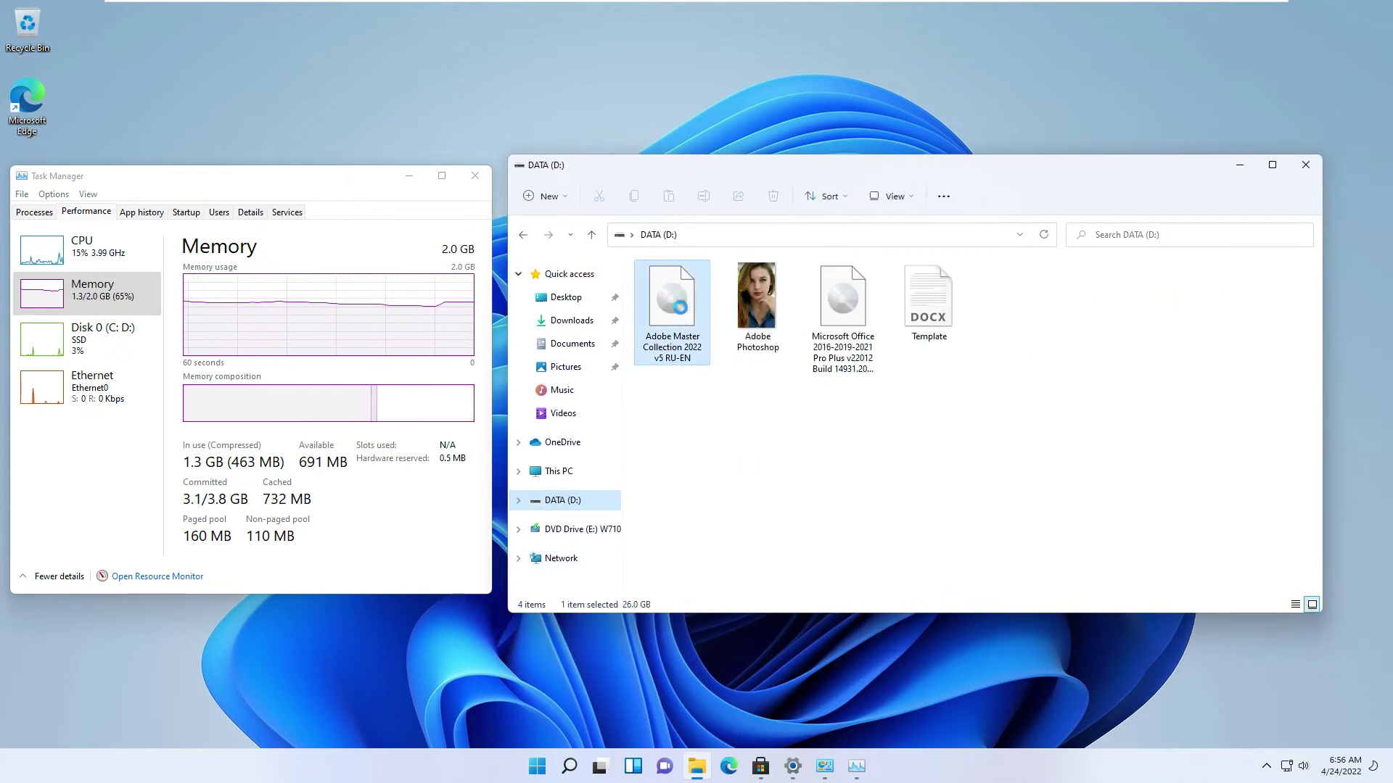
double_click(681, 334)
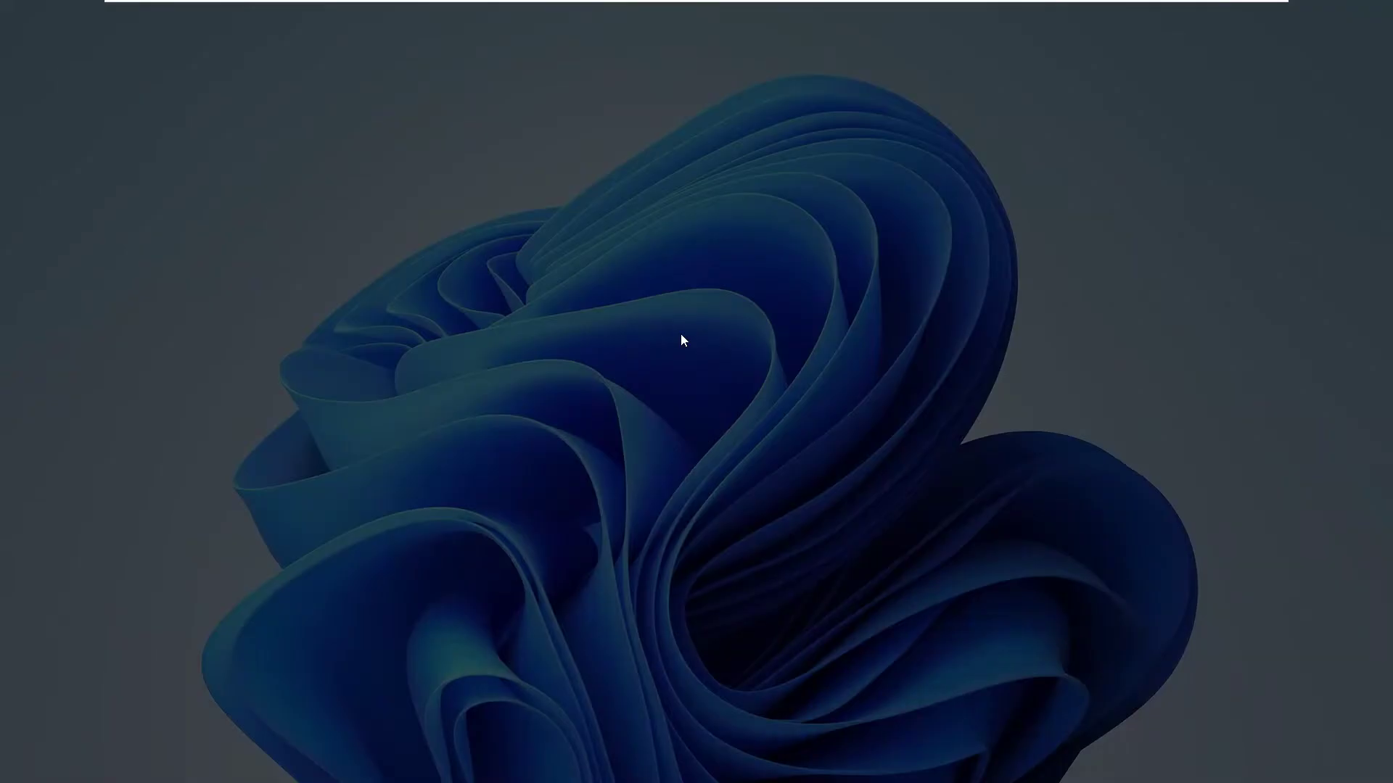
click(642, 491)
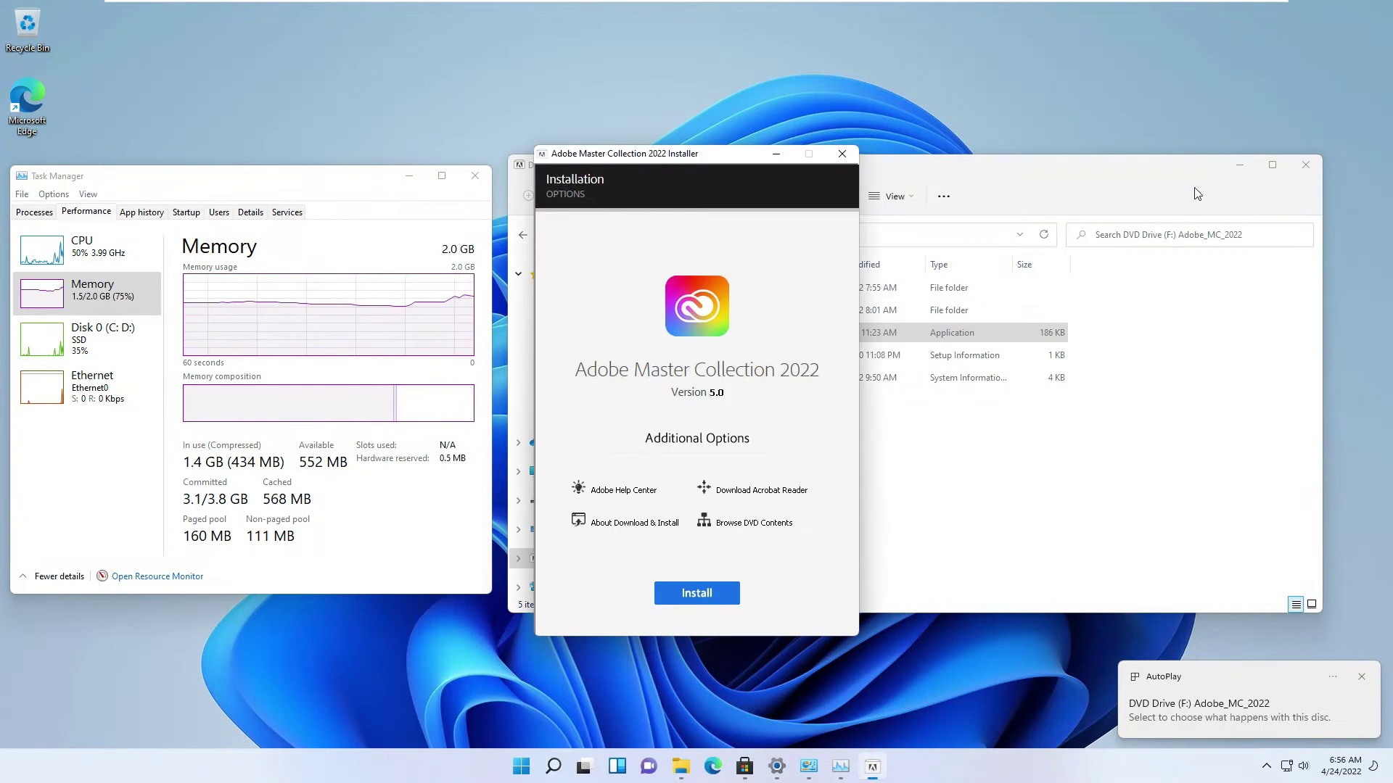
click(1241, 170)
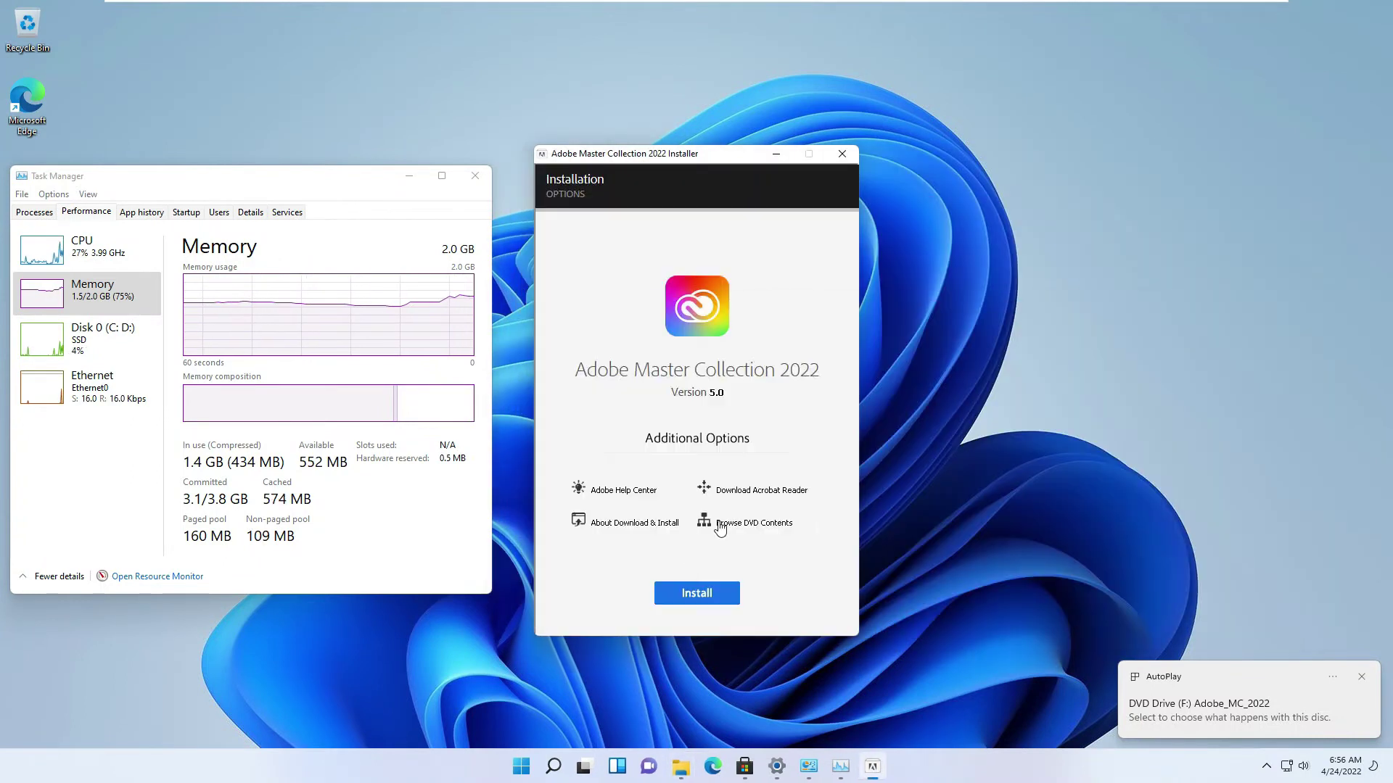
Step: Install Adobe Acrobat Pro DC 64-bit and Adobe Photoshop 2022 in English (North America) at the default location, and close the installer
click(685, 594)
click(578, 457)
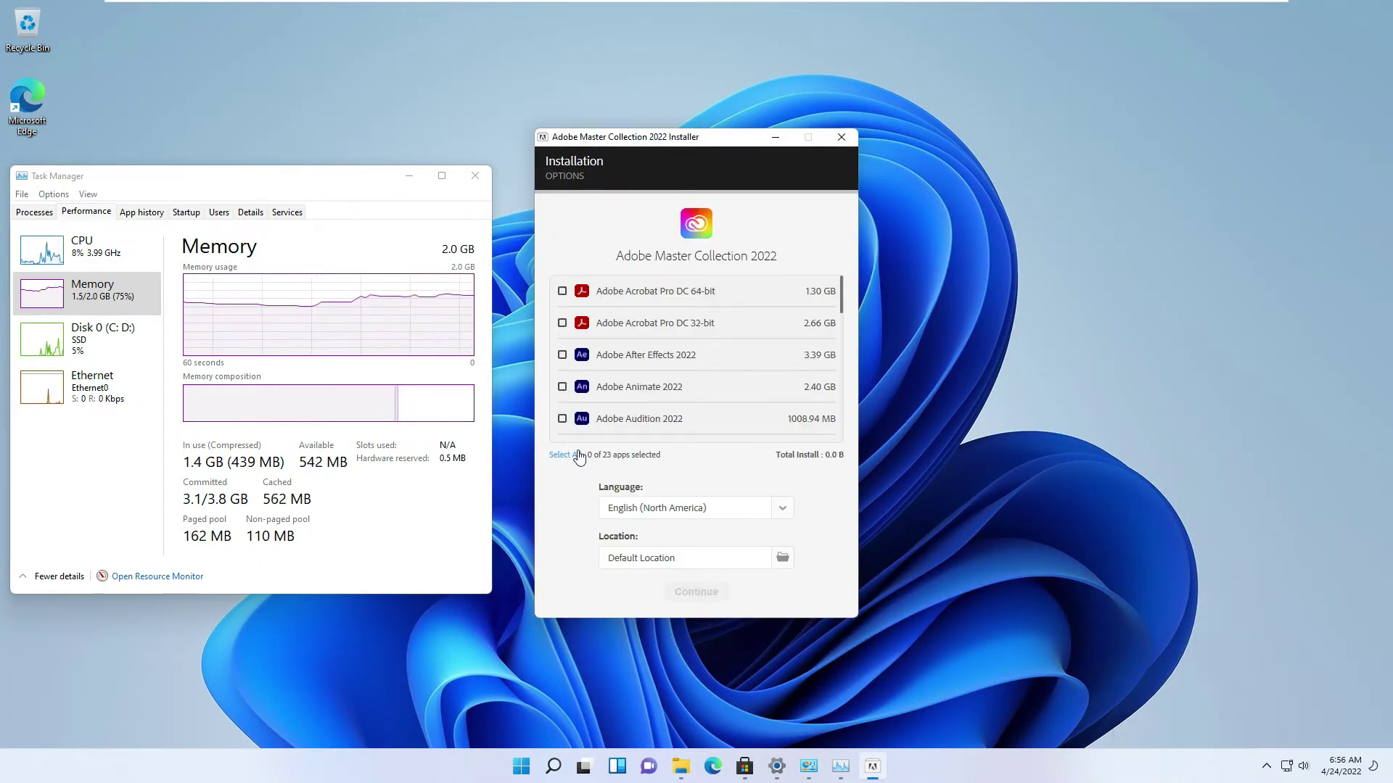
click(562, 291)
scroll(669, 383, down, 5)
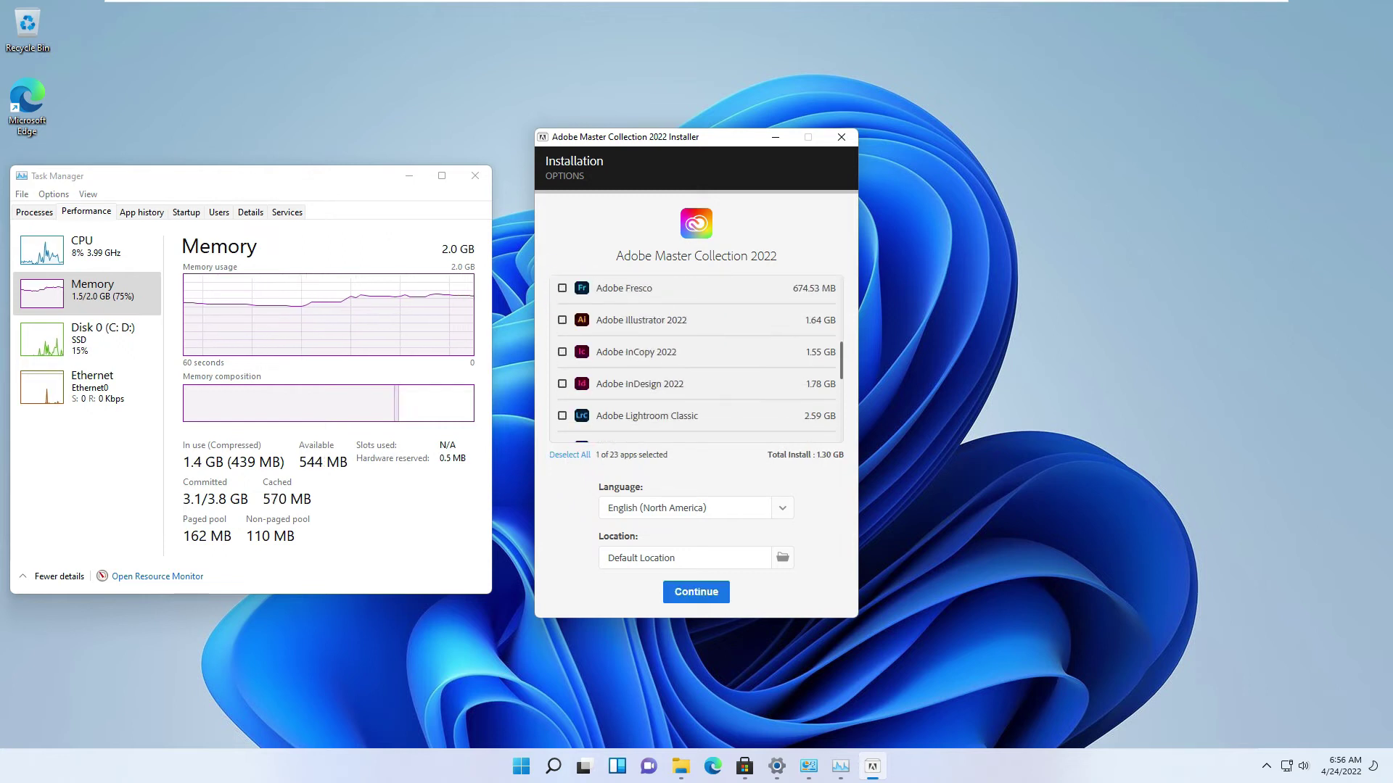
scroll(669, 389, down, 1)
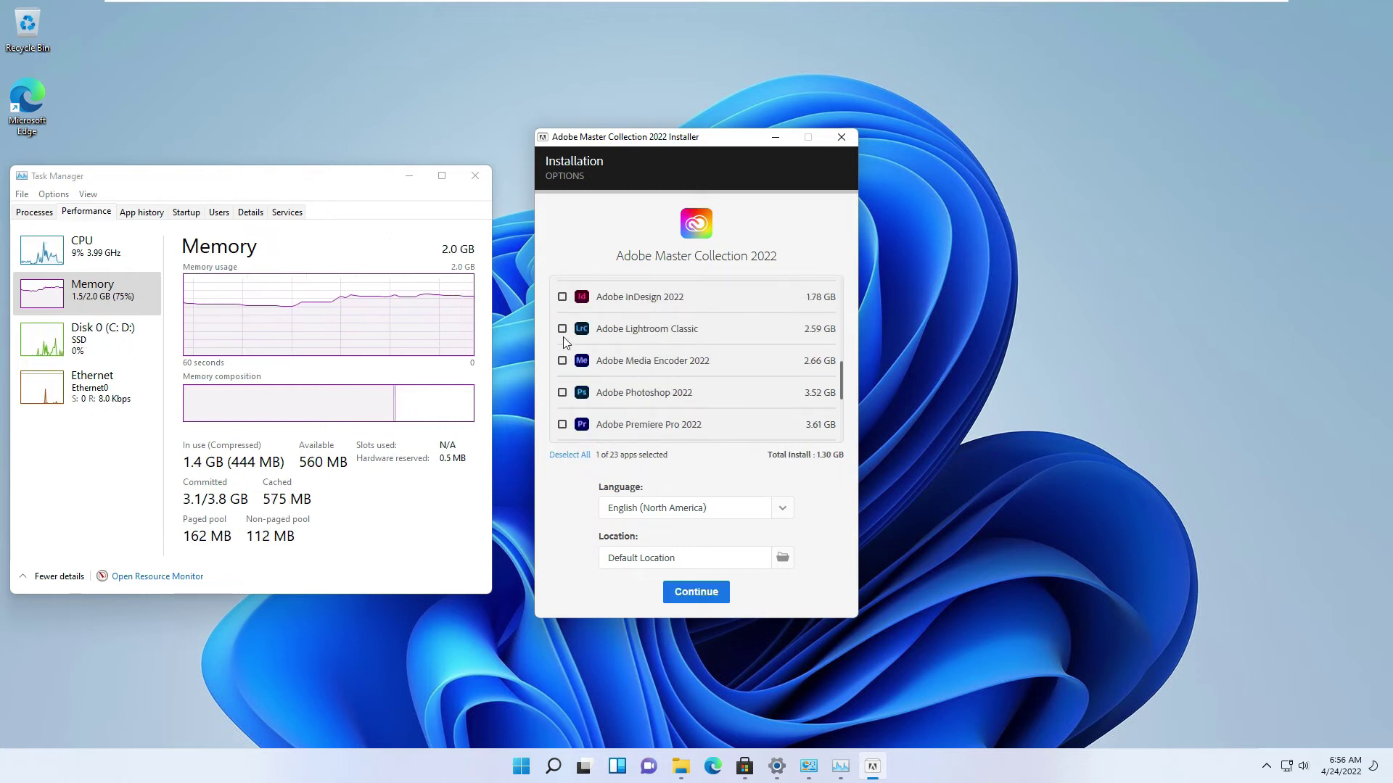
scroll(701, 409, down, 5)
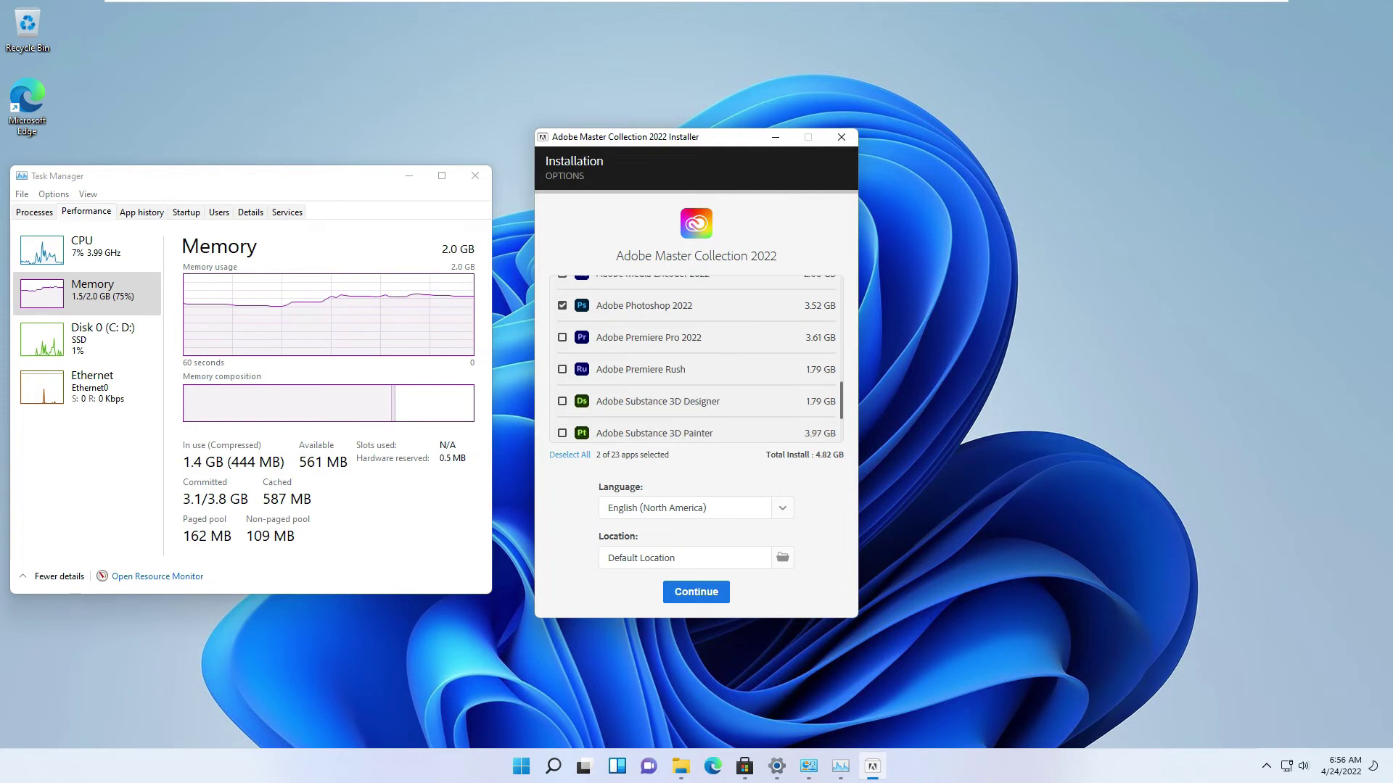
click(690, 593)
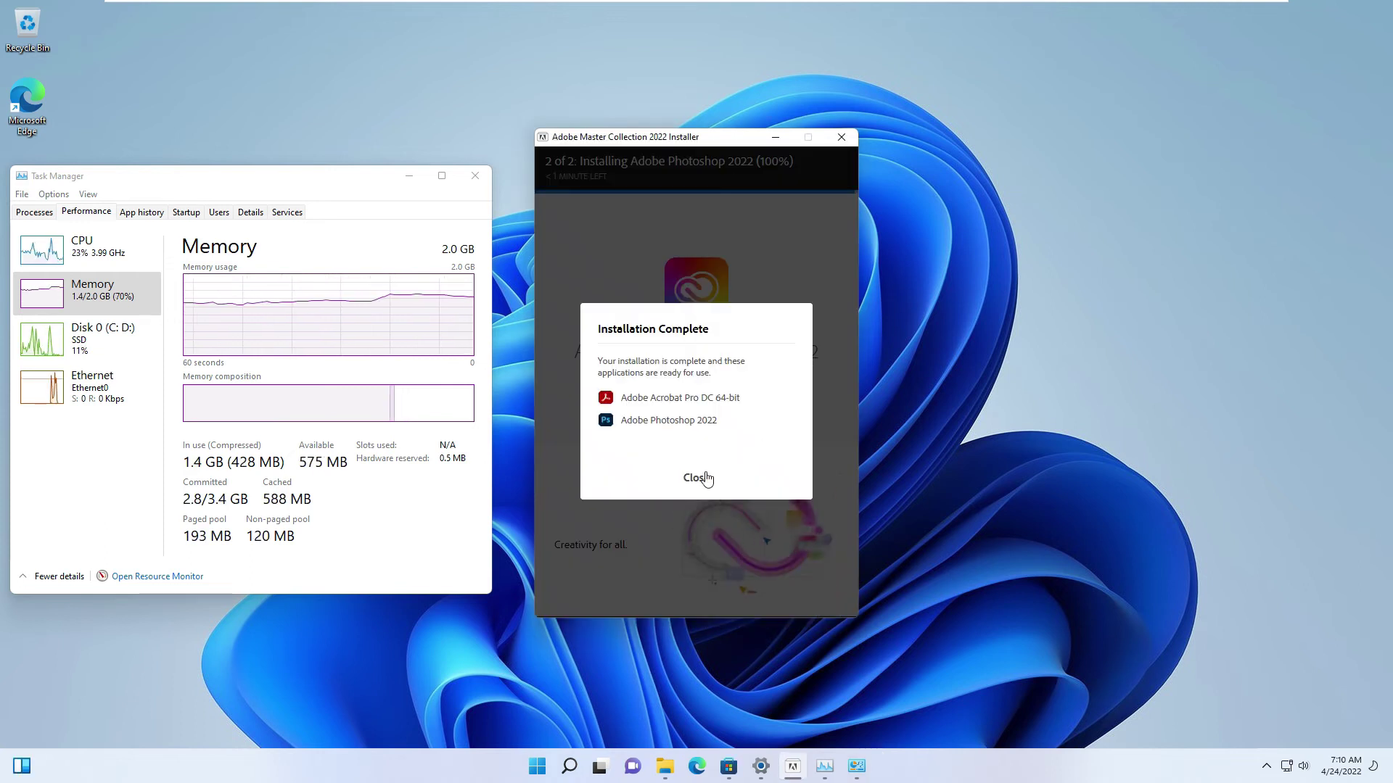
click(706, 479)
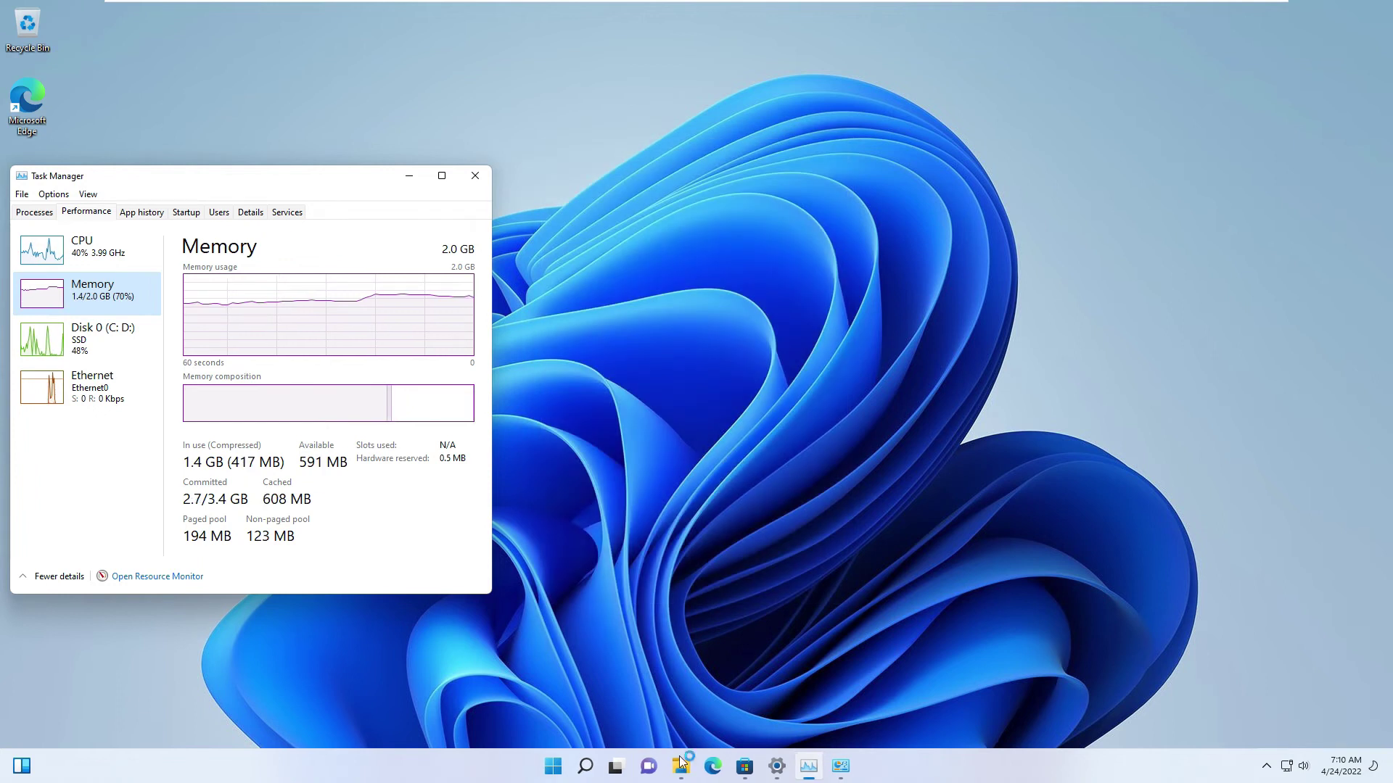
click(681, 768)
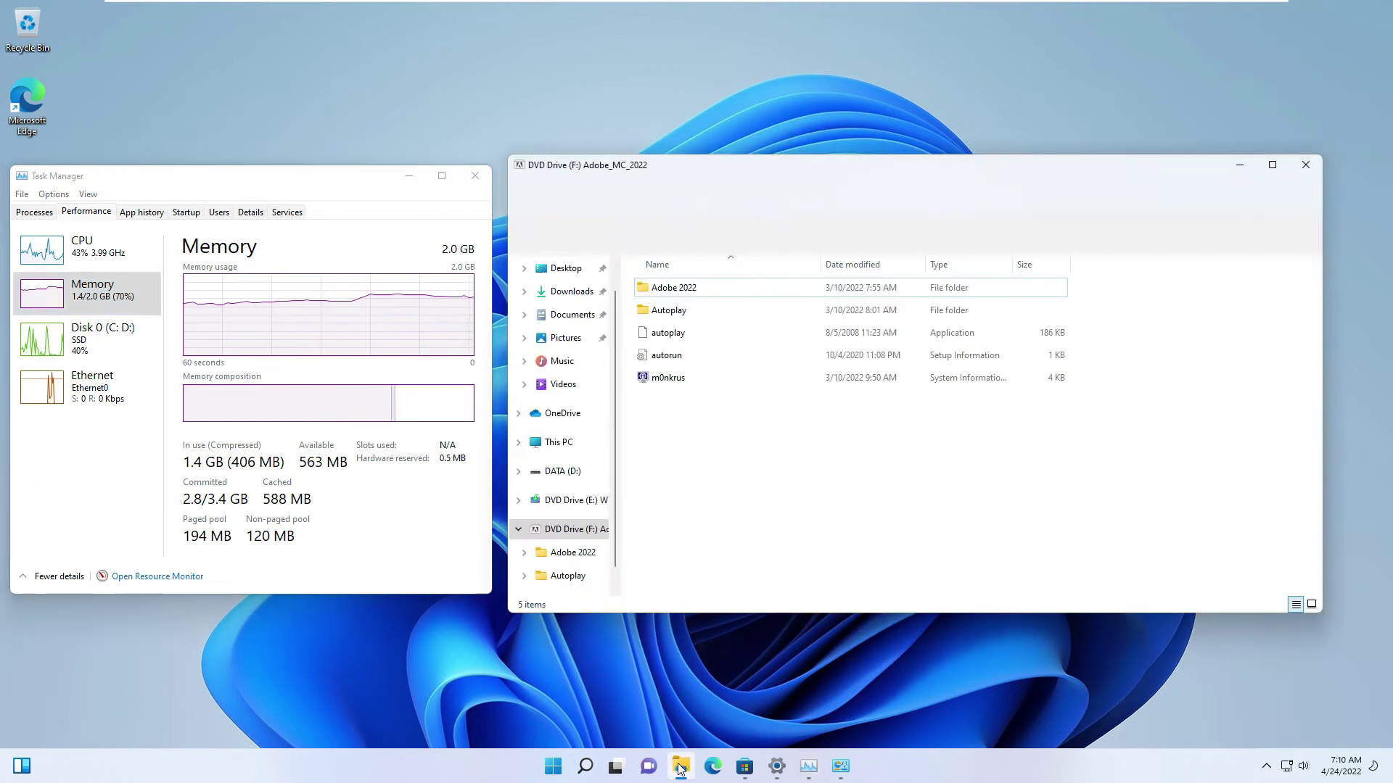
click(579, 478)
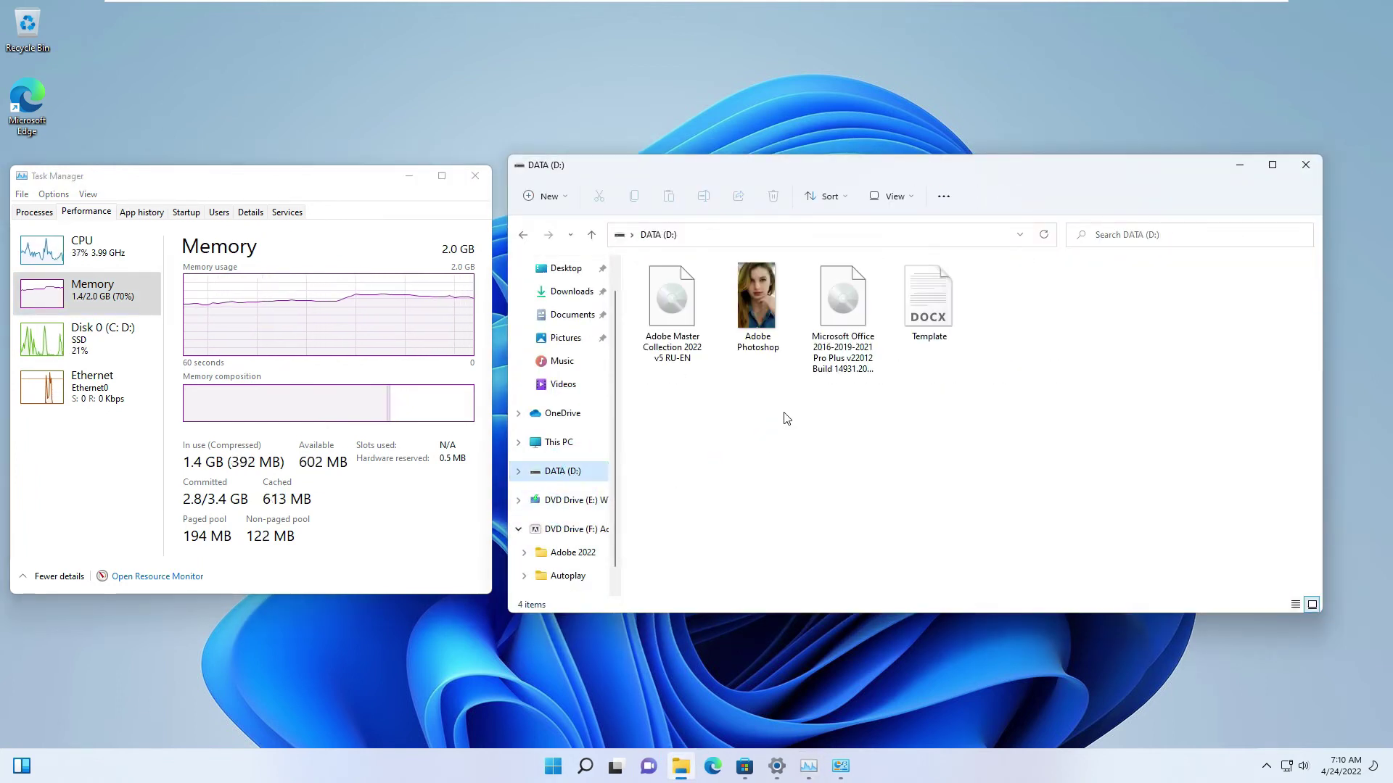
click(825, 319)
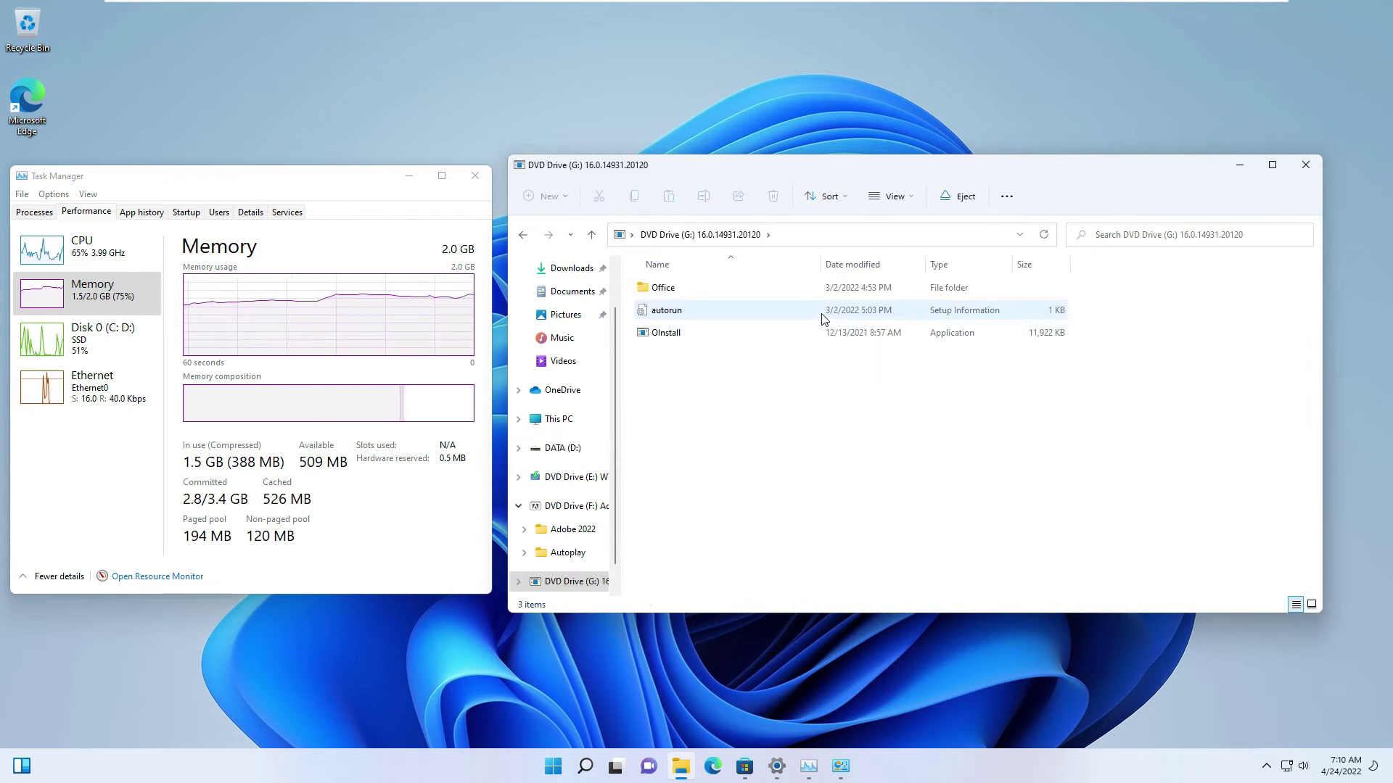
Step: Open the virus & threat protection settings in Windows Security, approve the settings change and minimise the window
click(1264, 764)
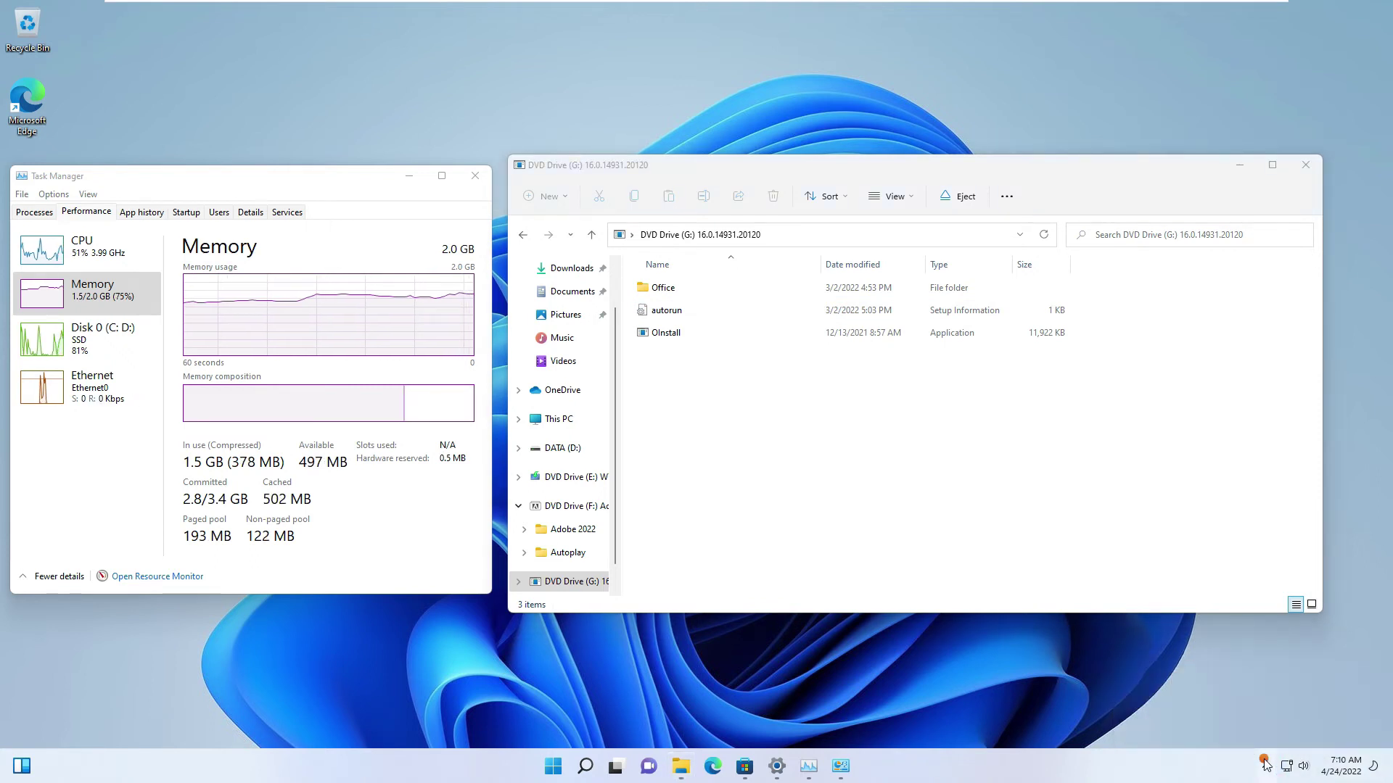
click(1266, 769)
right_click(1267, 698)
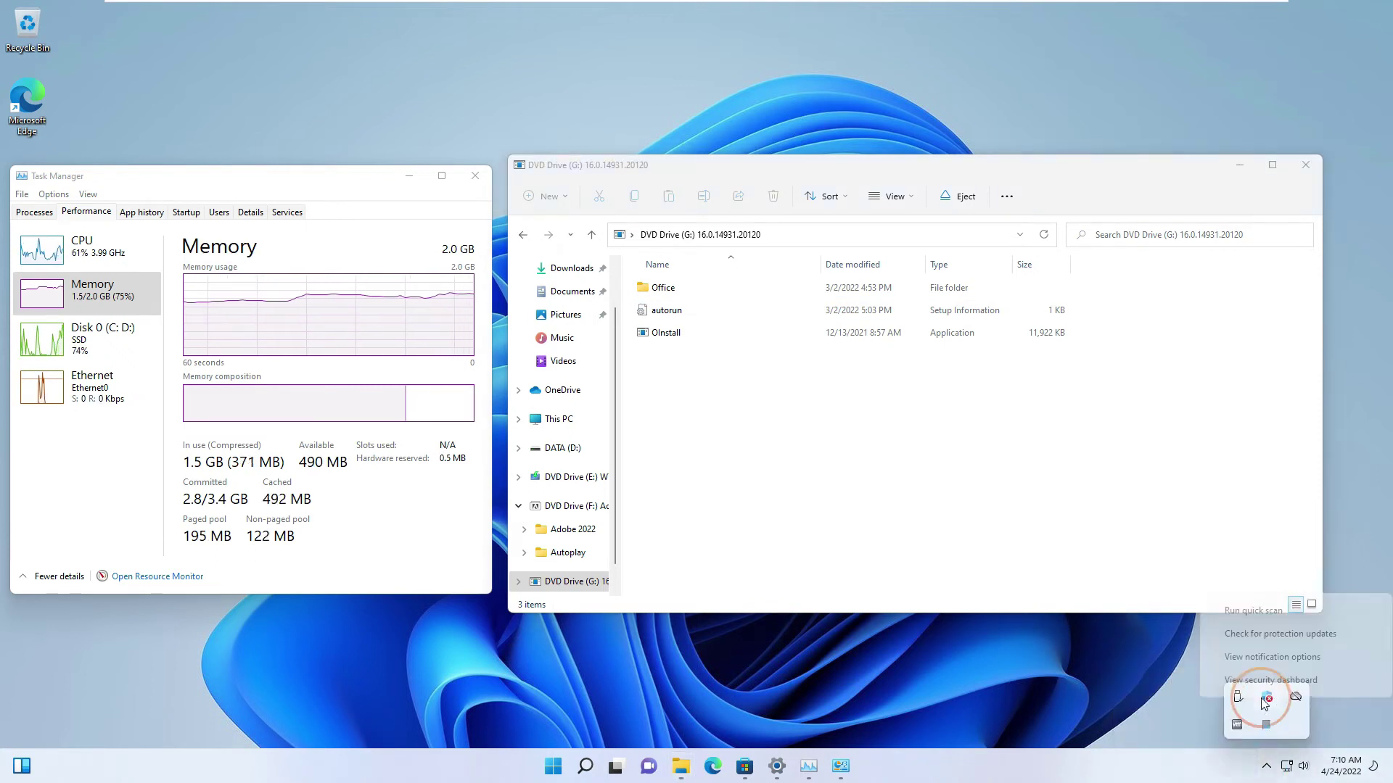
click(1266, 657)
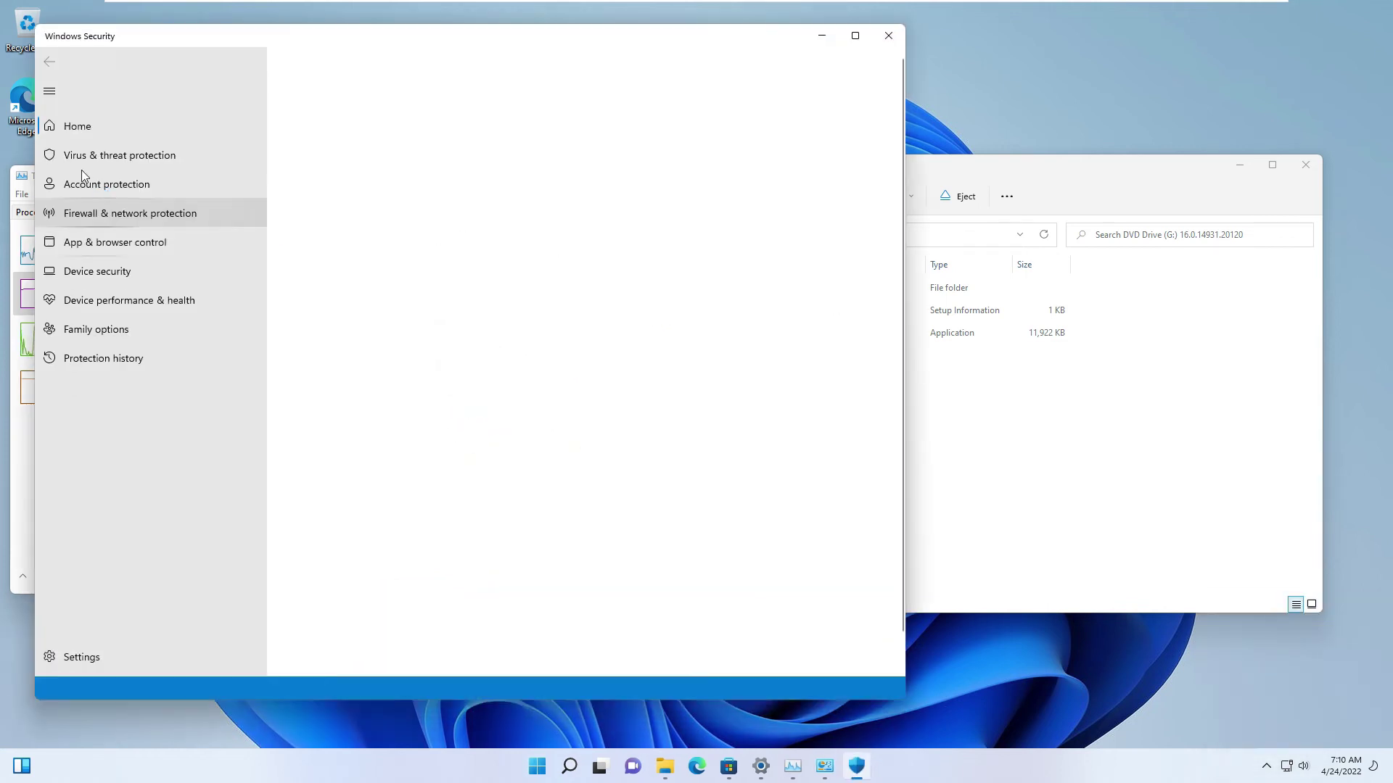
click(84, 154)
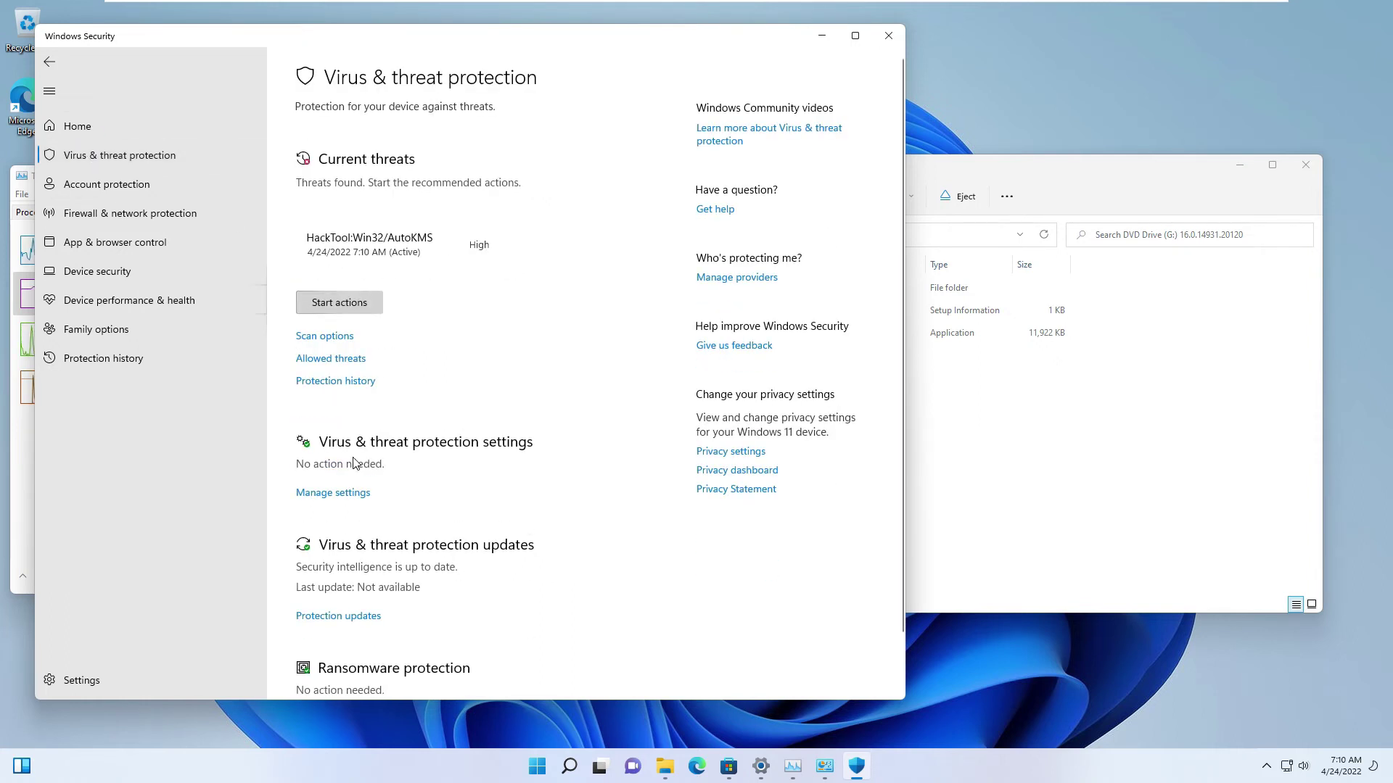
click(334, 493)
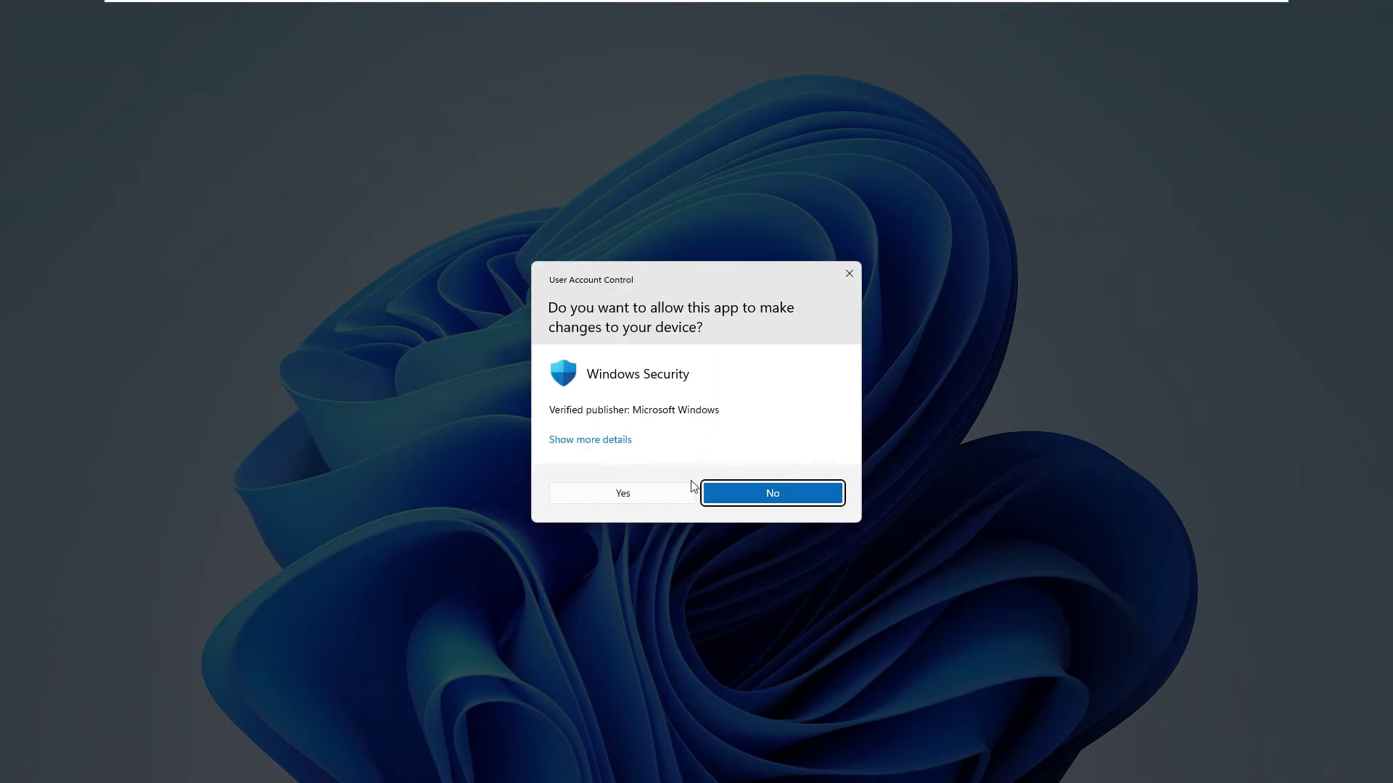
click(695, 487)
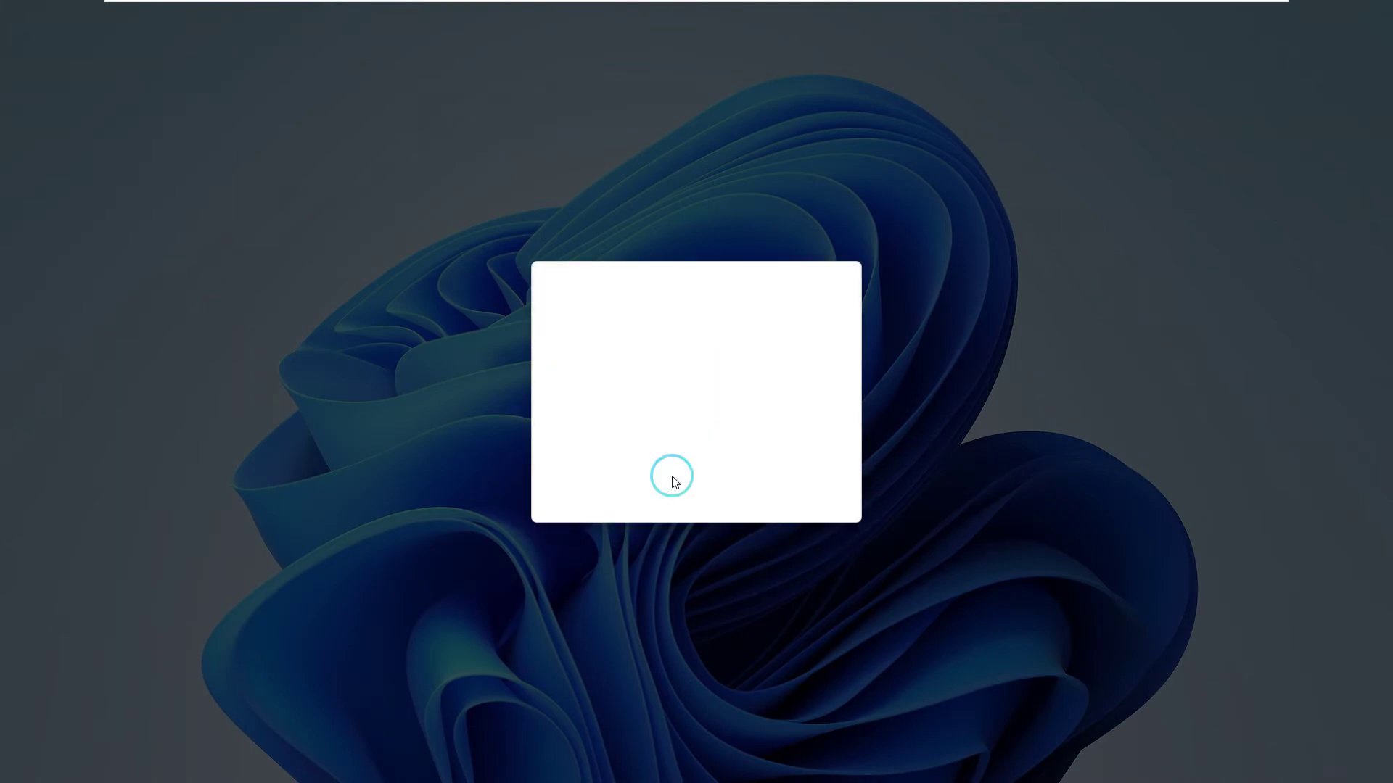
click(827, 41)
Step: Run the OInstall application from the mounted Office disc, allowing it to make changes, and minimise File Explorer
double_click(674, 328)
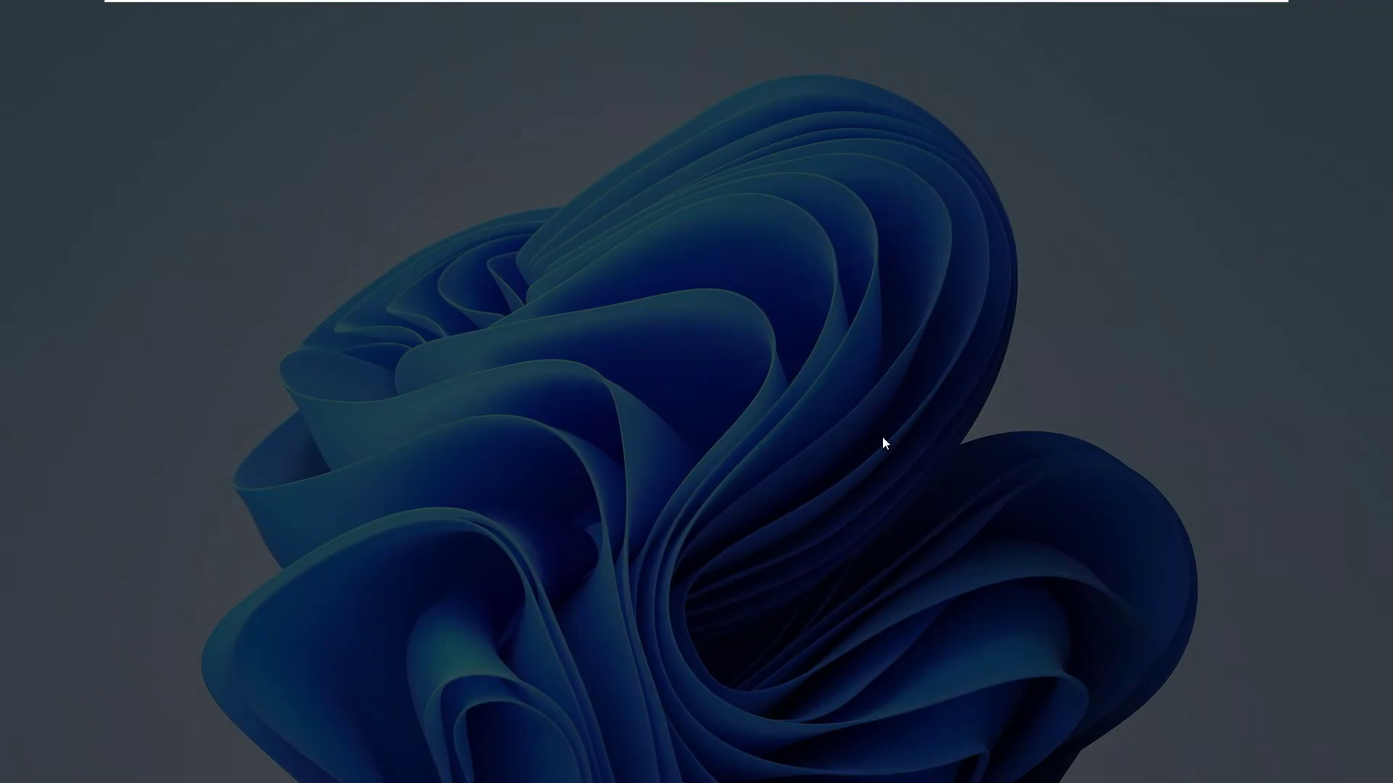
click(630, 502)
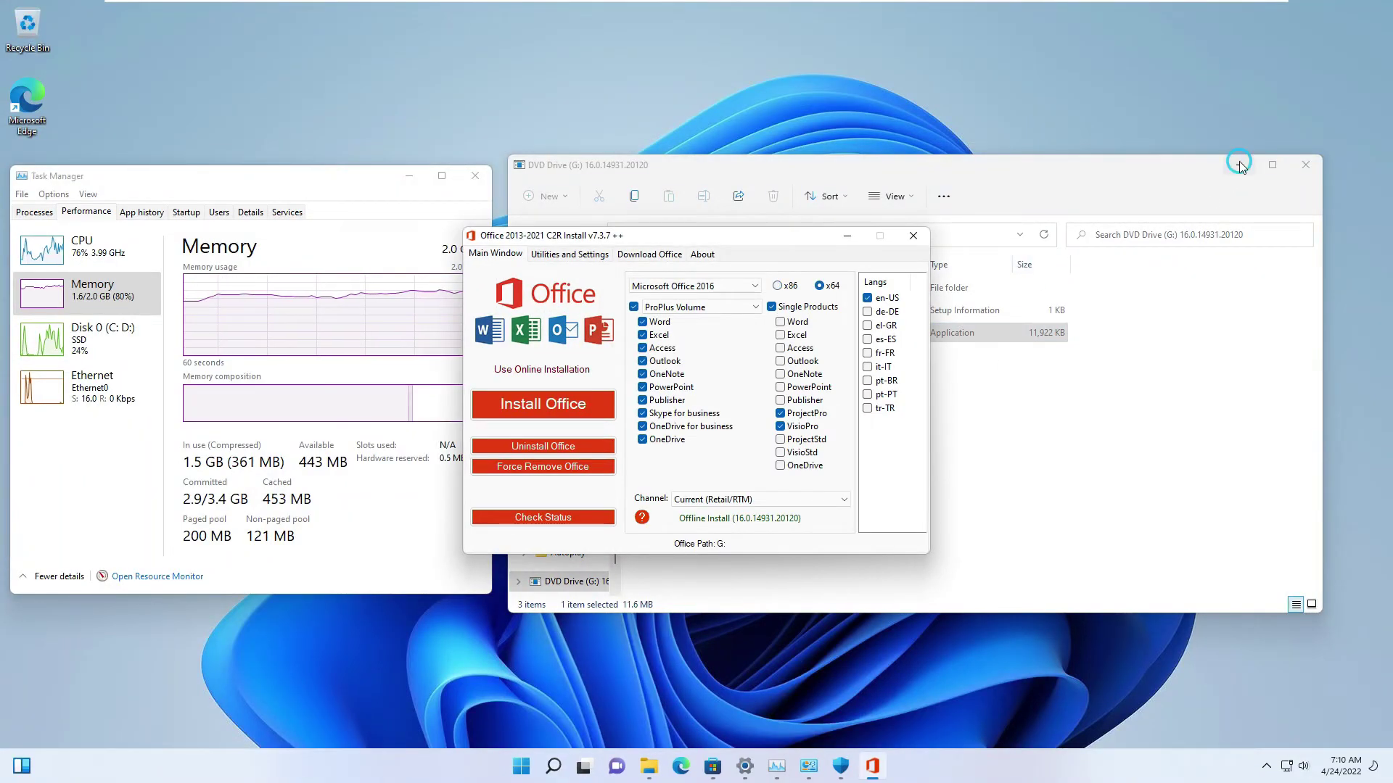
click(1239, 166)
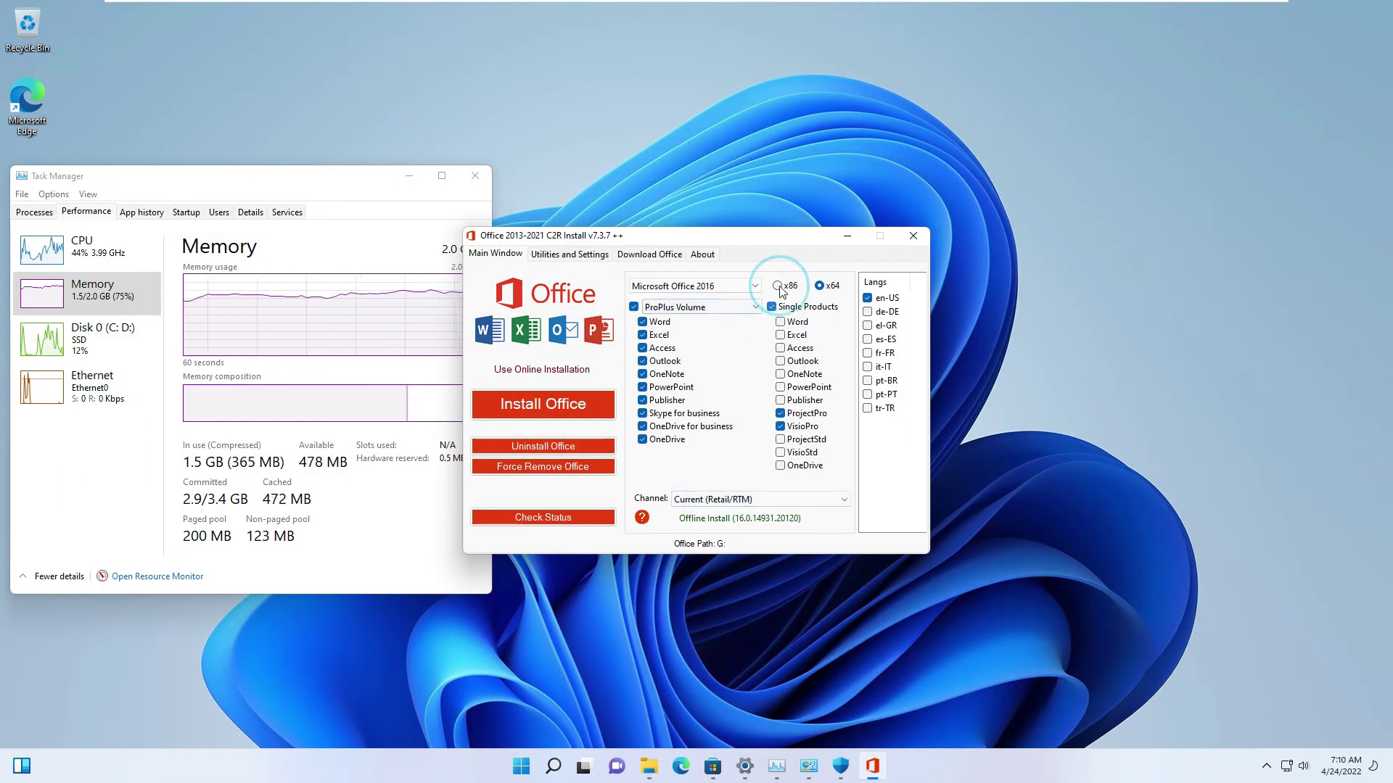
Step: Install the x64 Standard 2021 Volume edition of Microsoft Office 2019-2021 in en-US and activate it with the Online KMS option
click(704, 290)
click(696, 321)
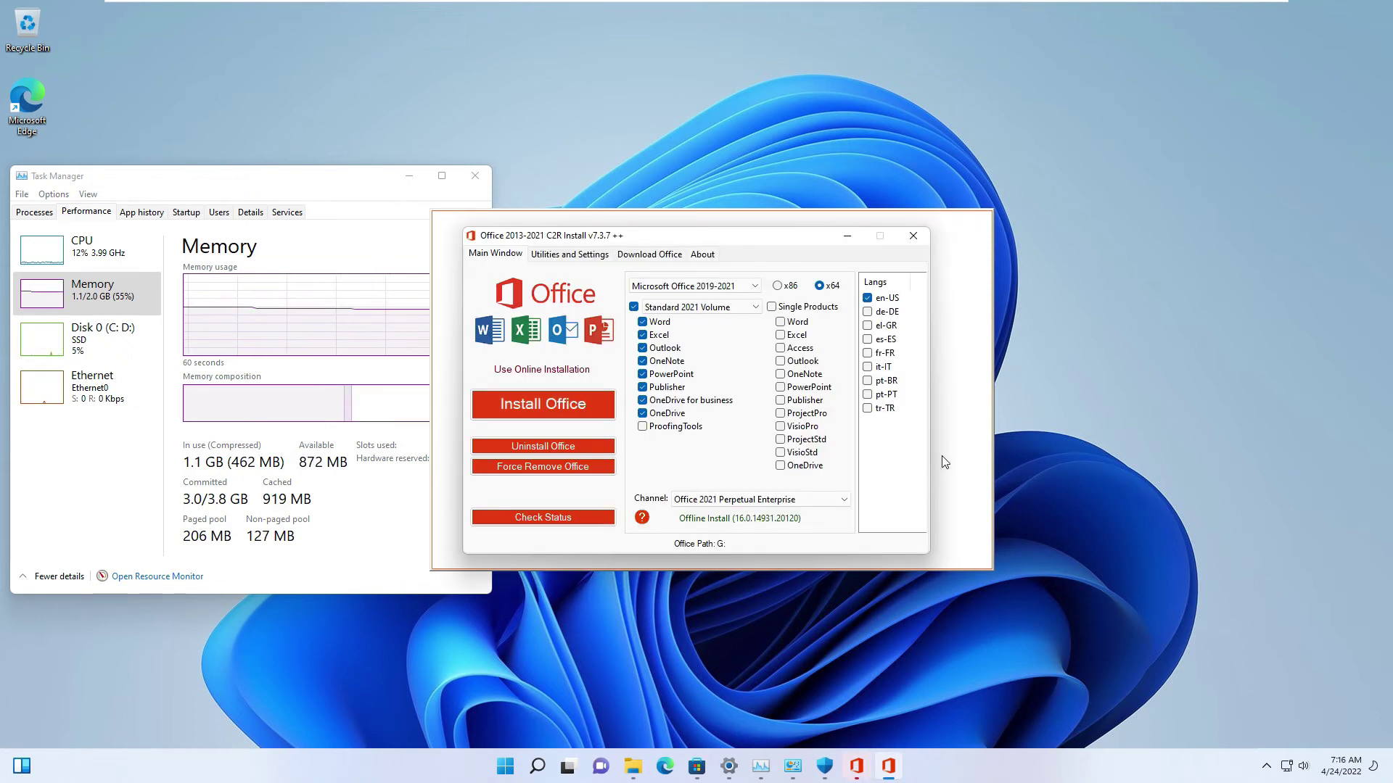
click(714, 521)
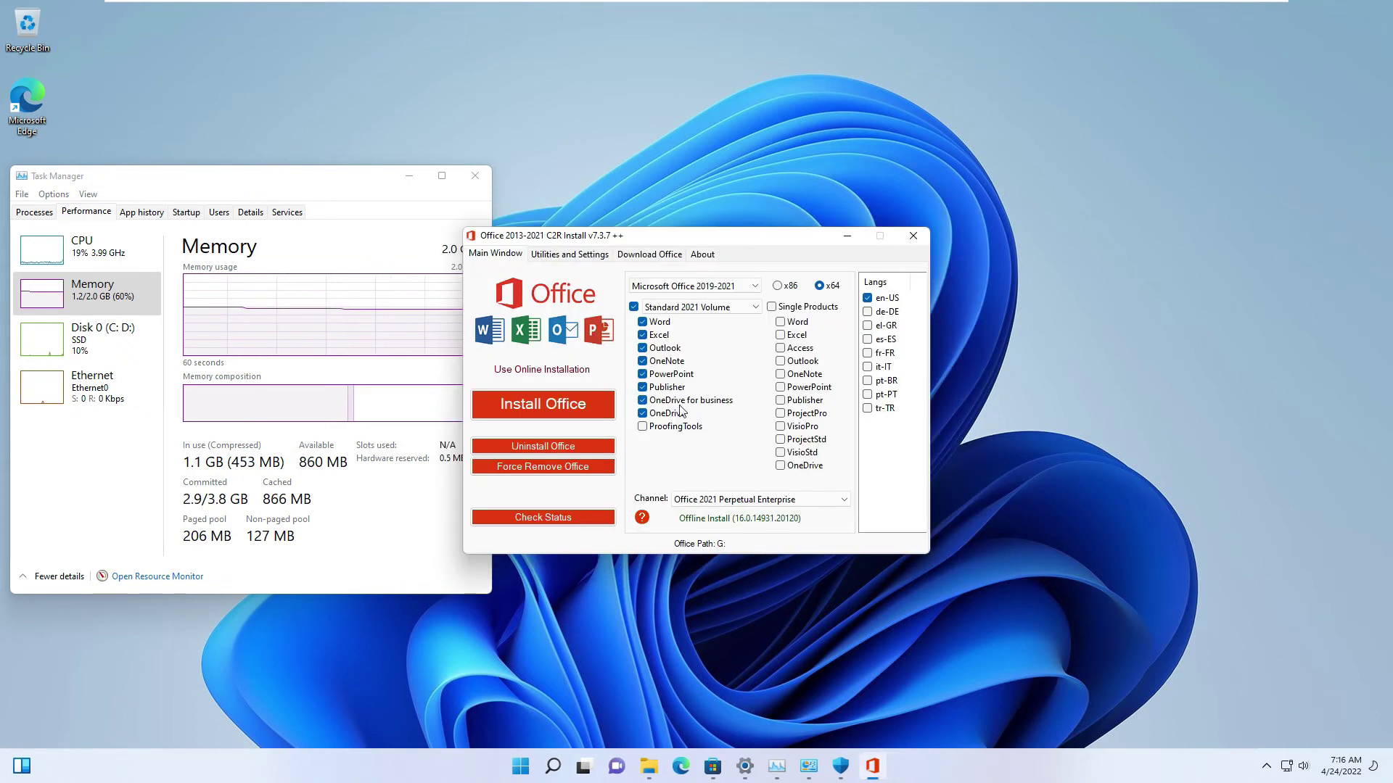
click(570, 254)
click(611, 335)
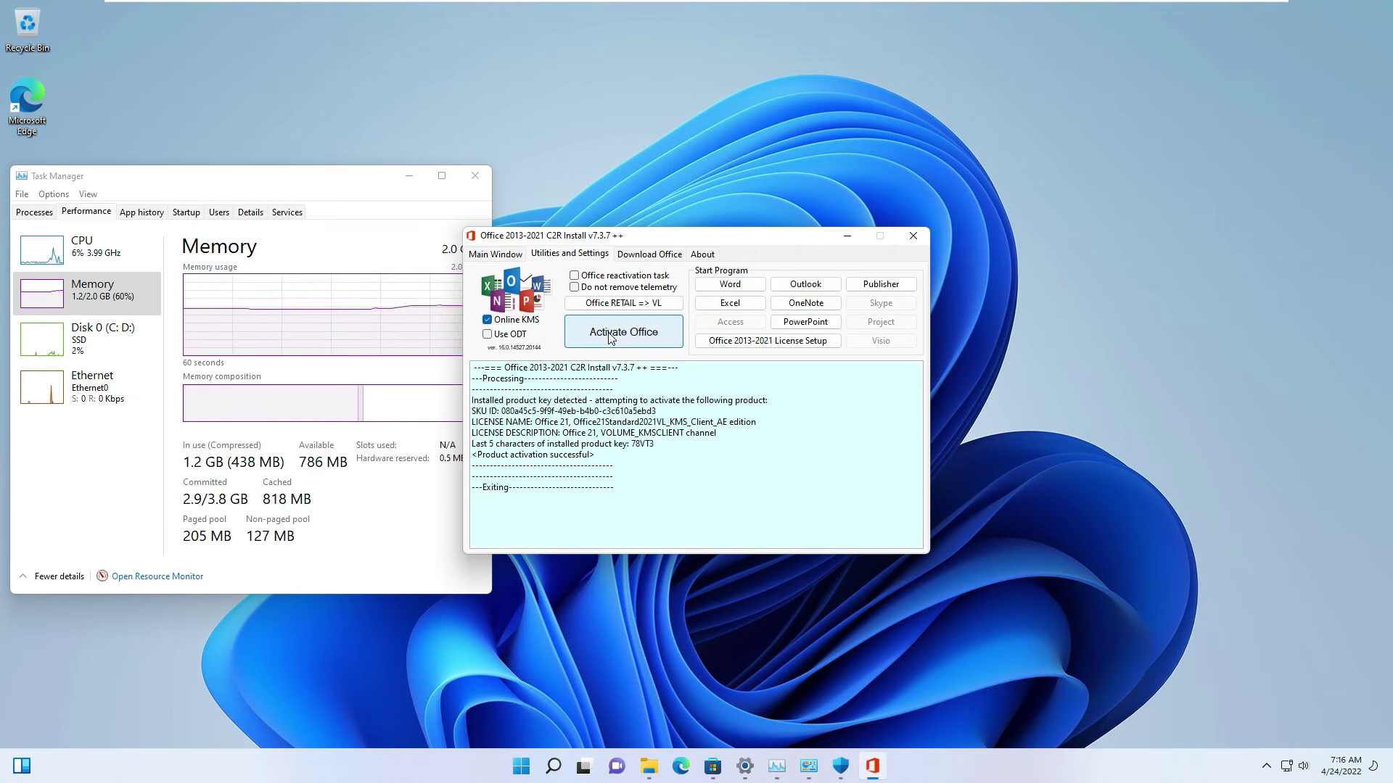
Step: Launch Word, accept the license agreement, dismiss the privacy notice and view the account's product information
click(722, 290)
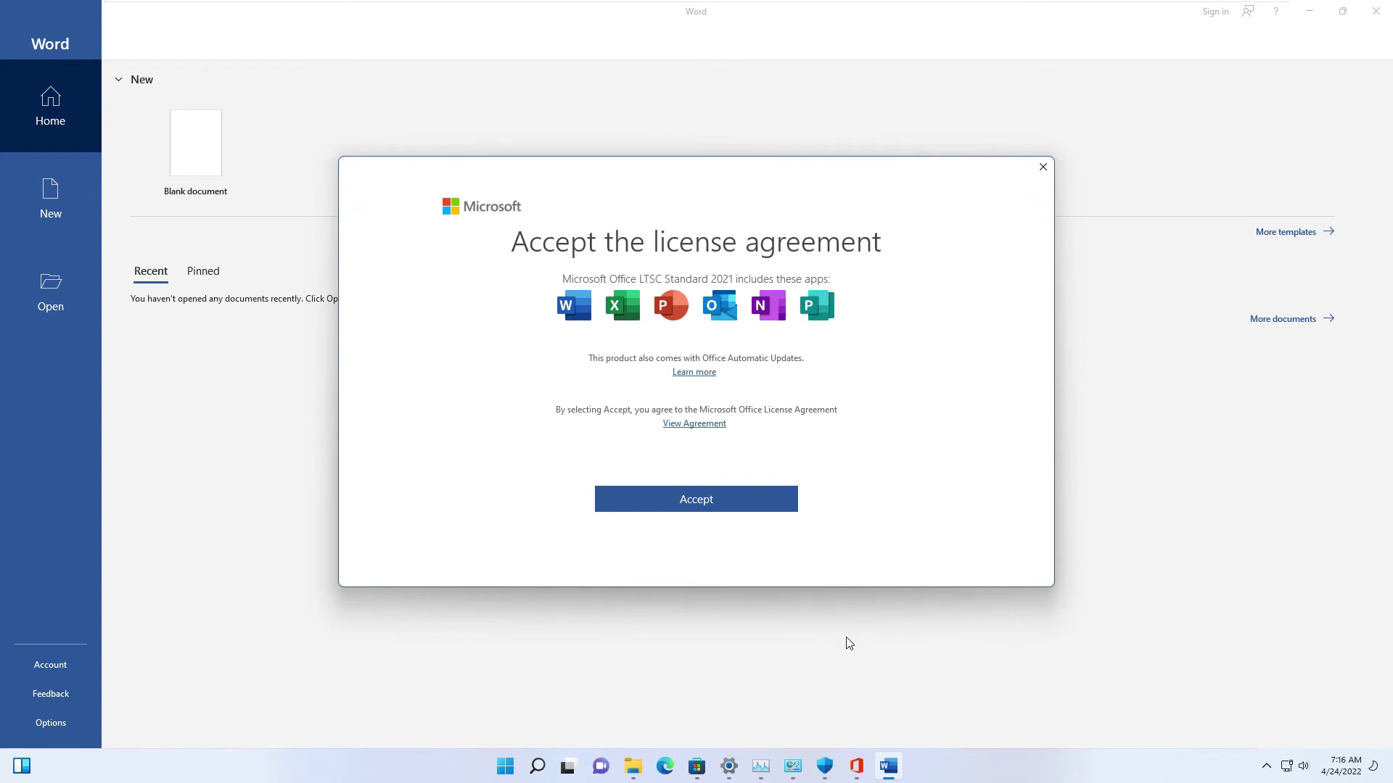
click(735, 497)
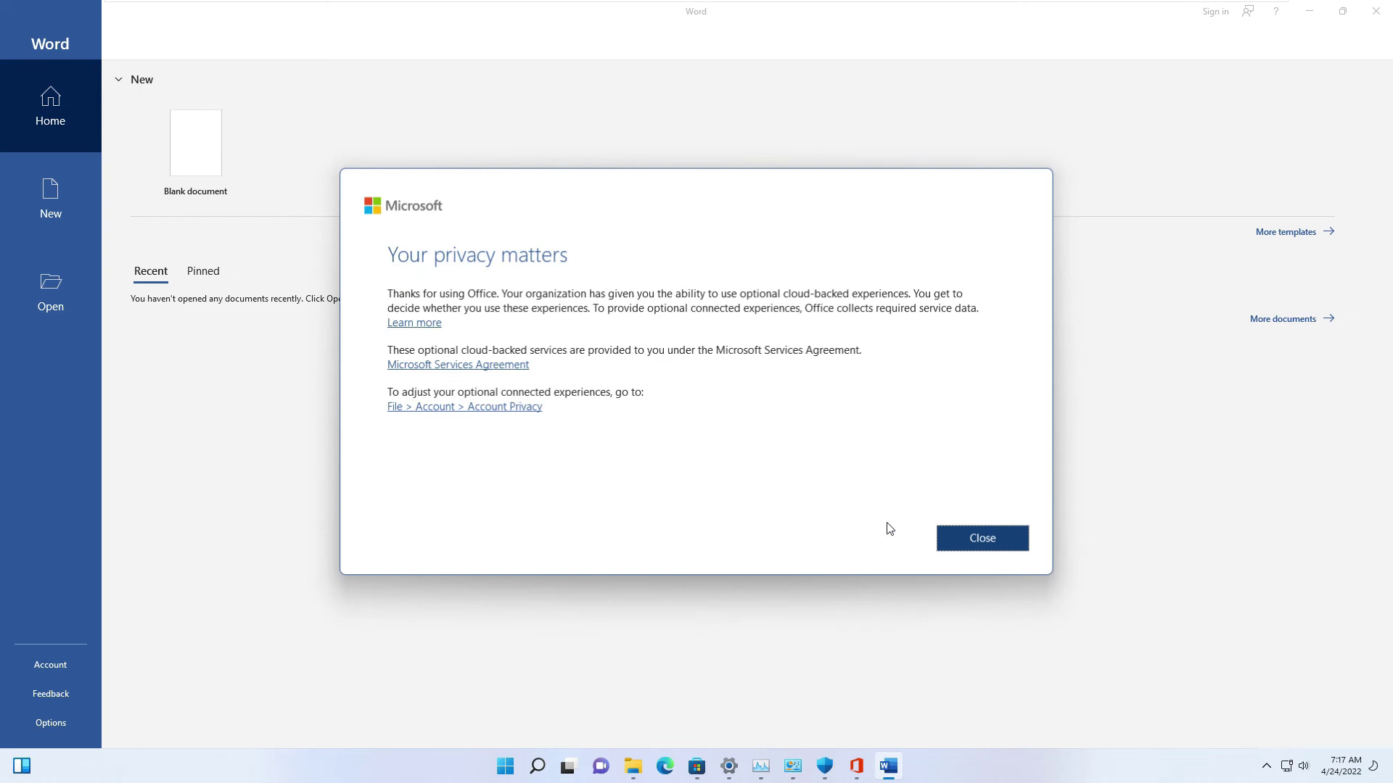
click(982, 539)
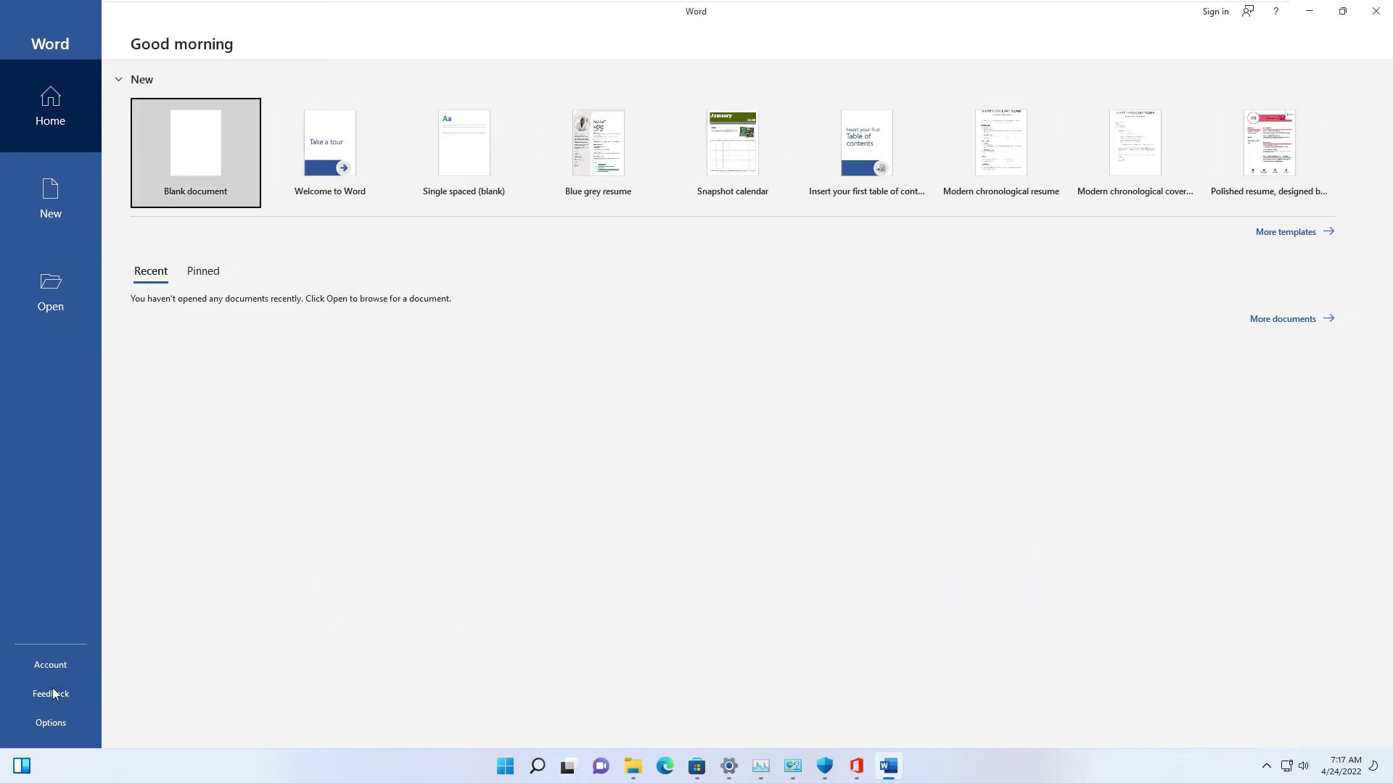
click(53, 663)
Step: Create a new Word document from the Blue spheres resume template
click(58, 199)
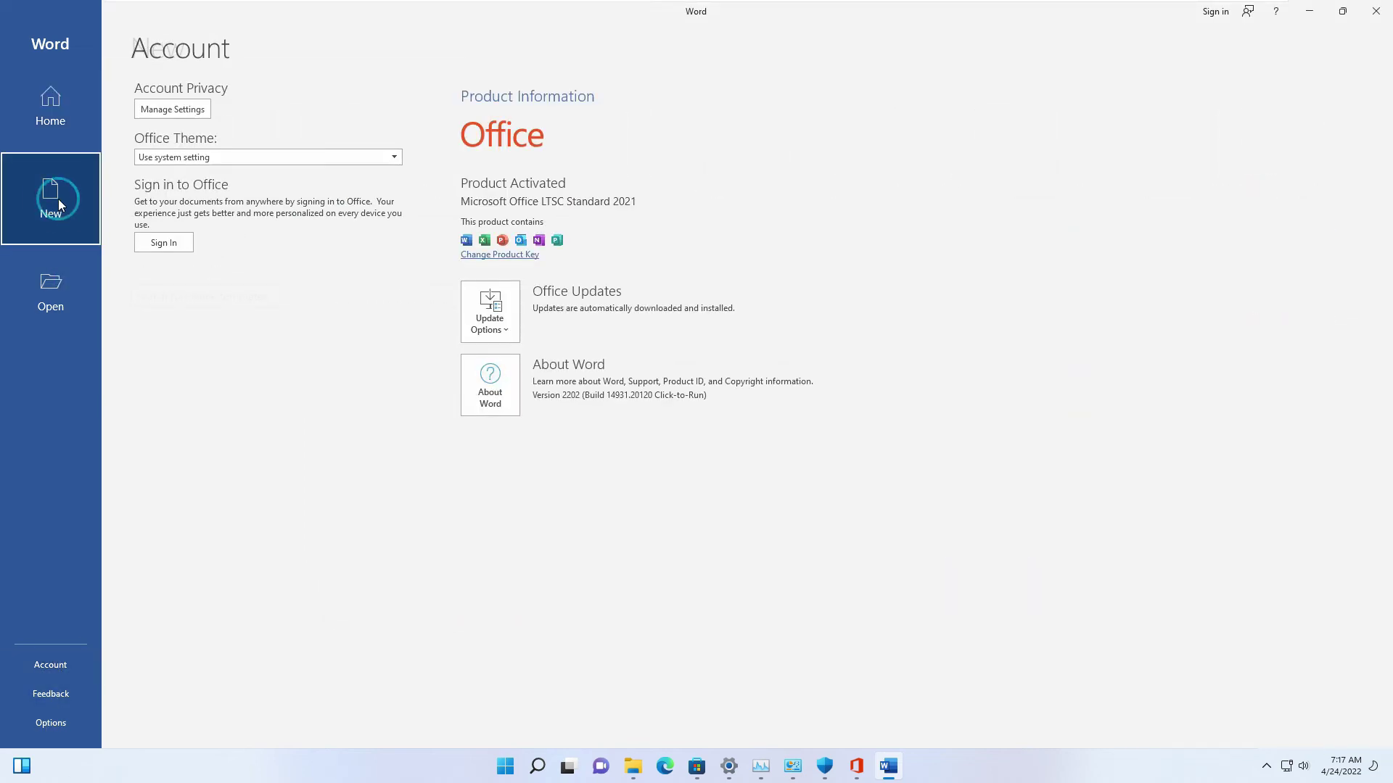
click(681, 584)
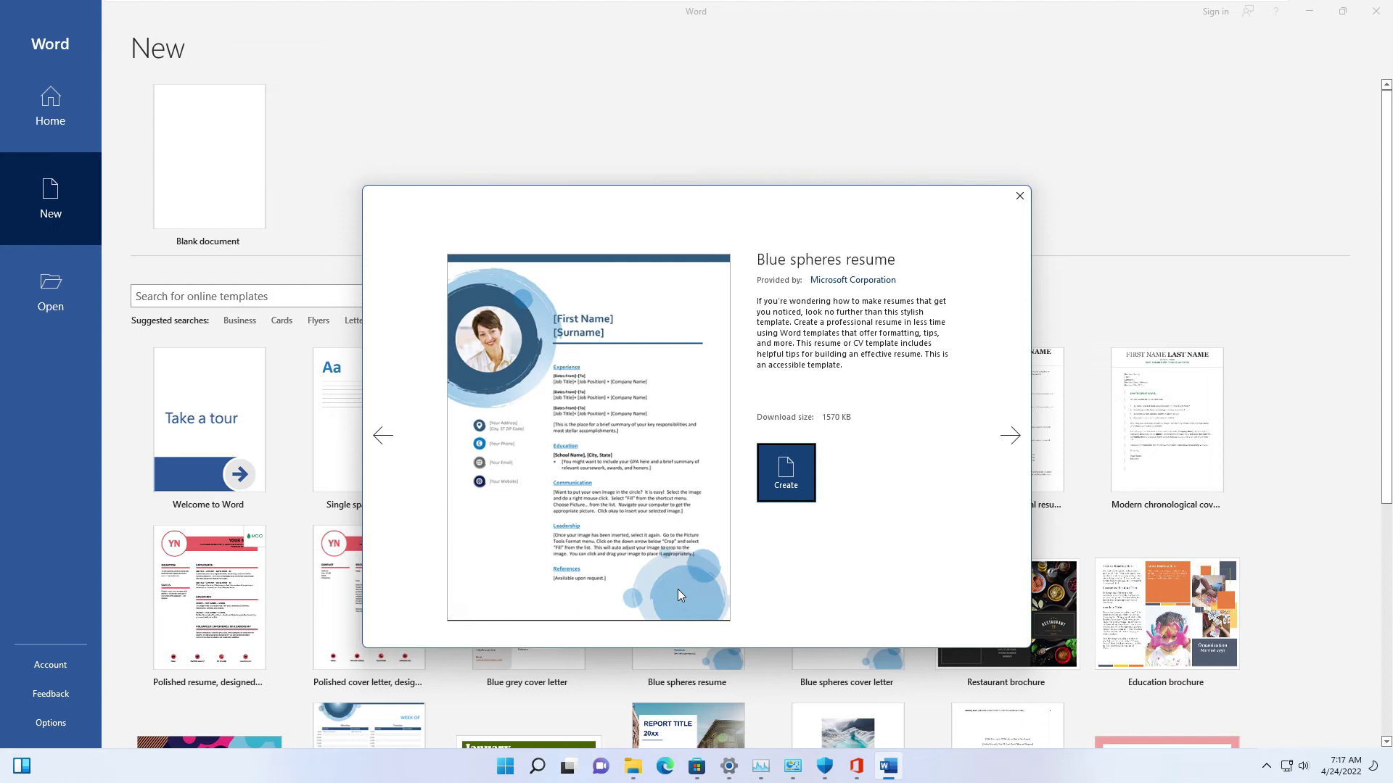
click(770, 498)
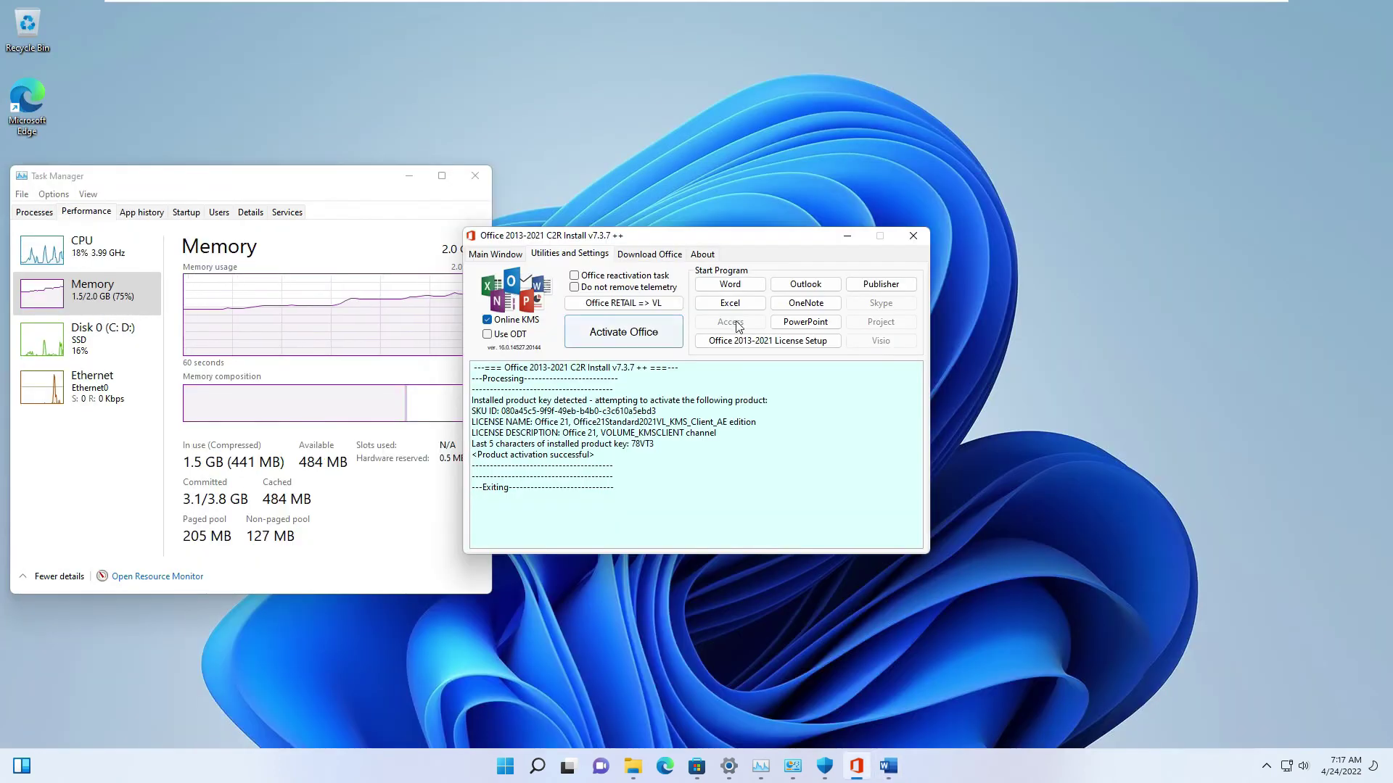
Step: Launch Excel, create a workbook from the Monthly company budget template and minimise it
click(733, 304)
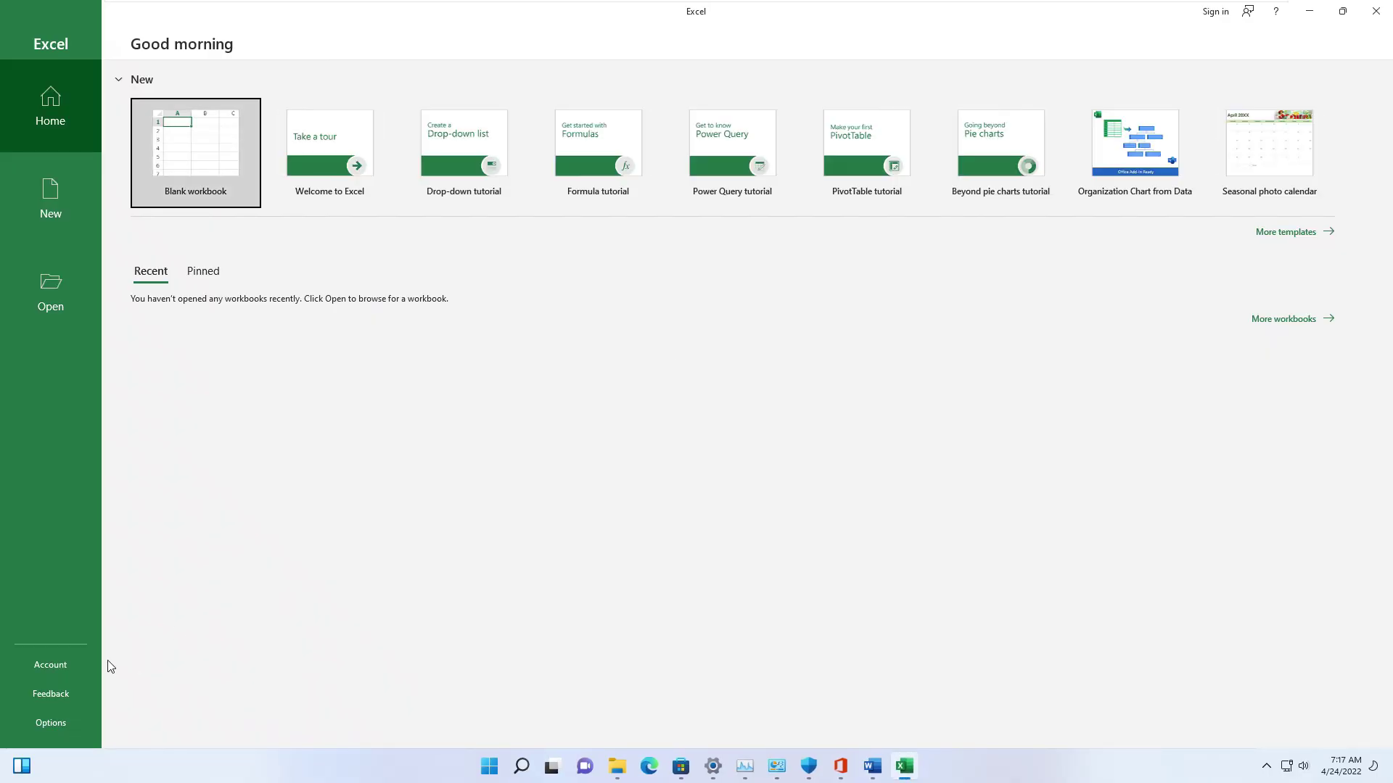
click(62, 662)
click(71, 210)
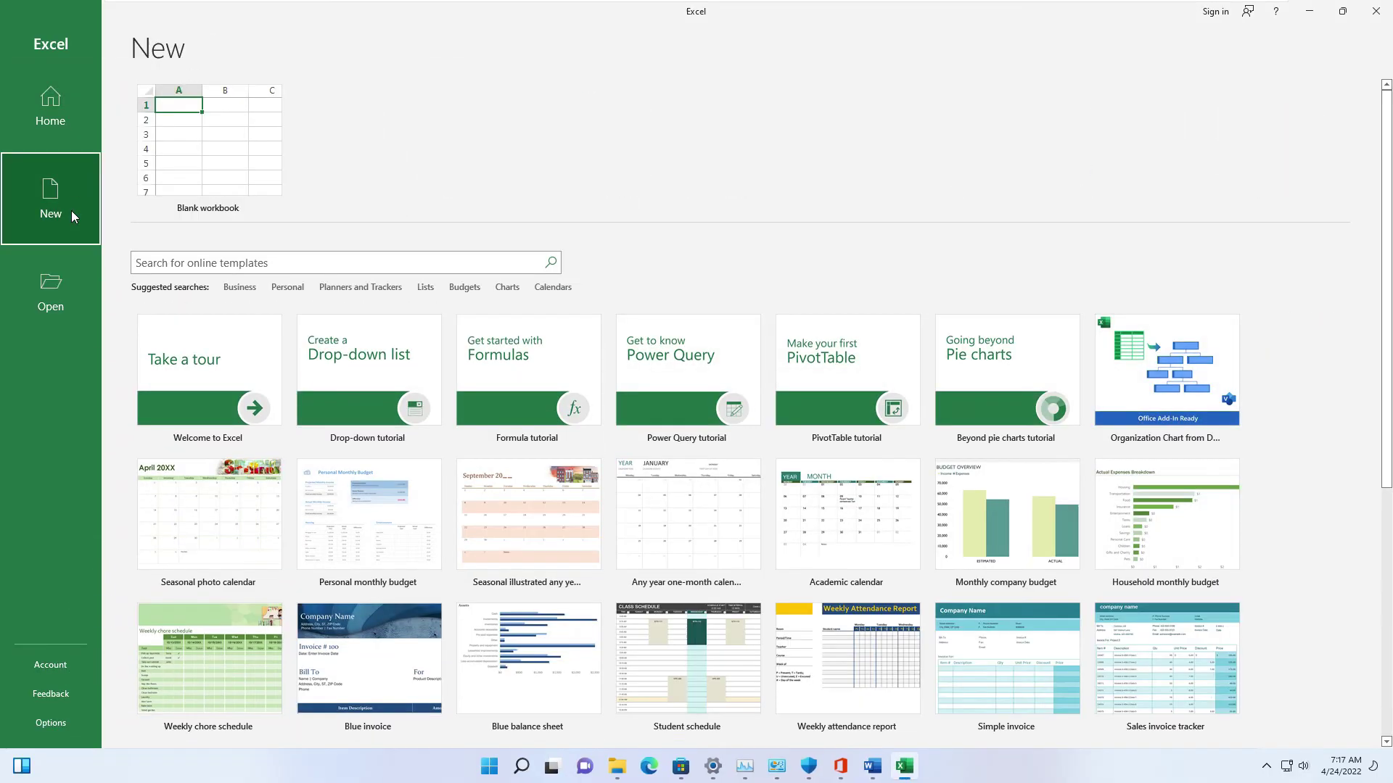
double_click(1022, 530)
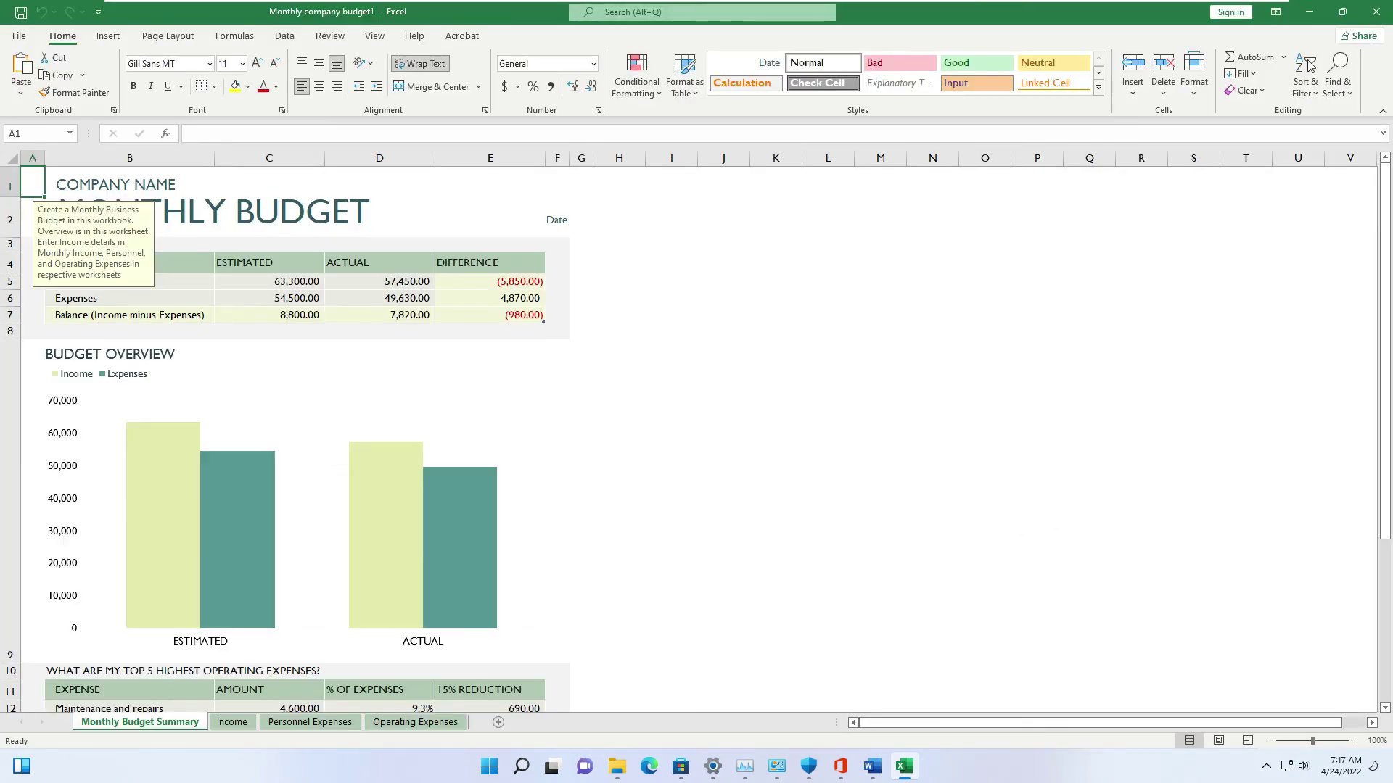
click(1309, 12)
Step: Launch PowerPoint, view the account's product information and create a presentation from the Color swatch template
click(810, 325)
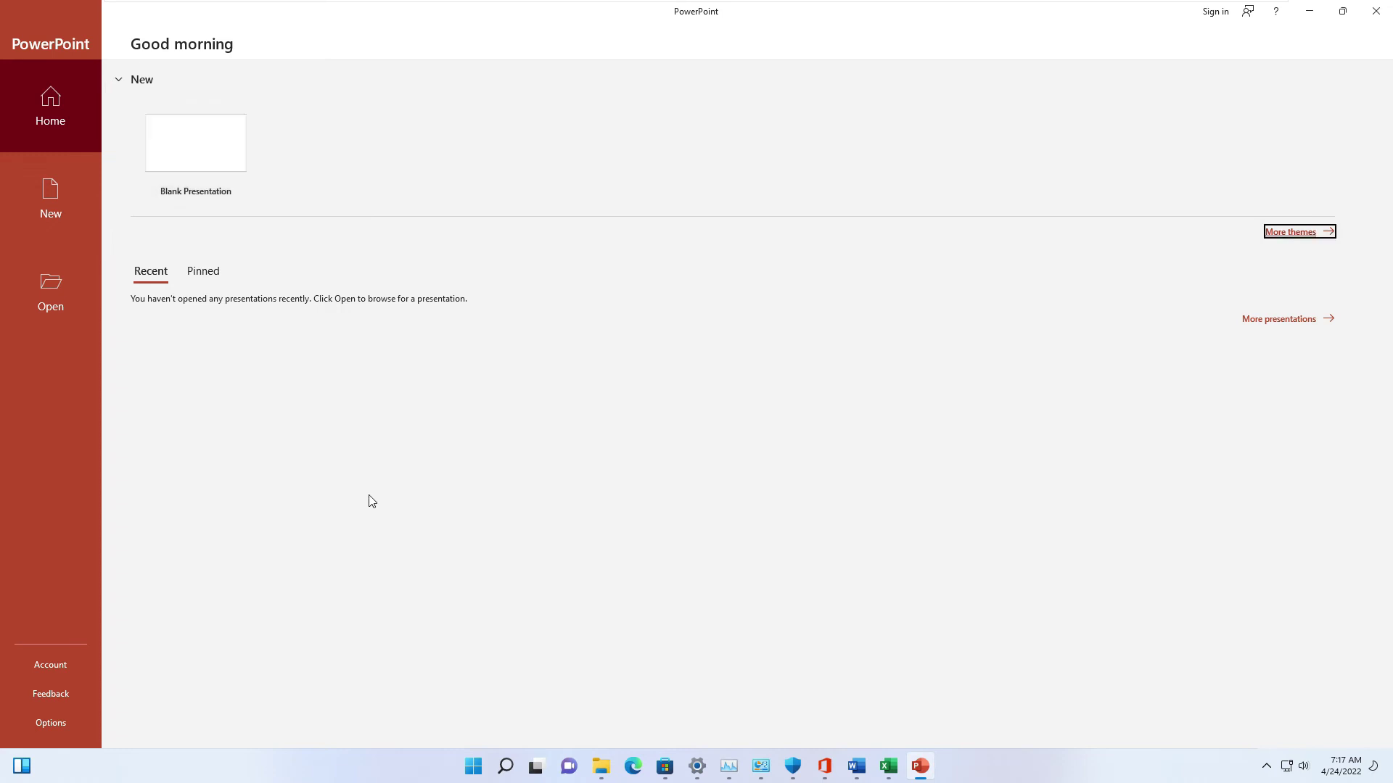
click(70, 663)
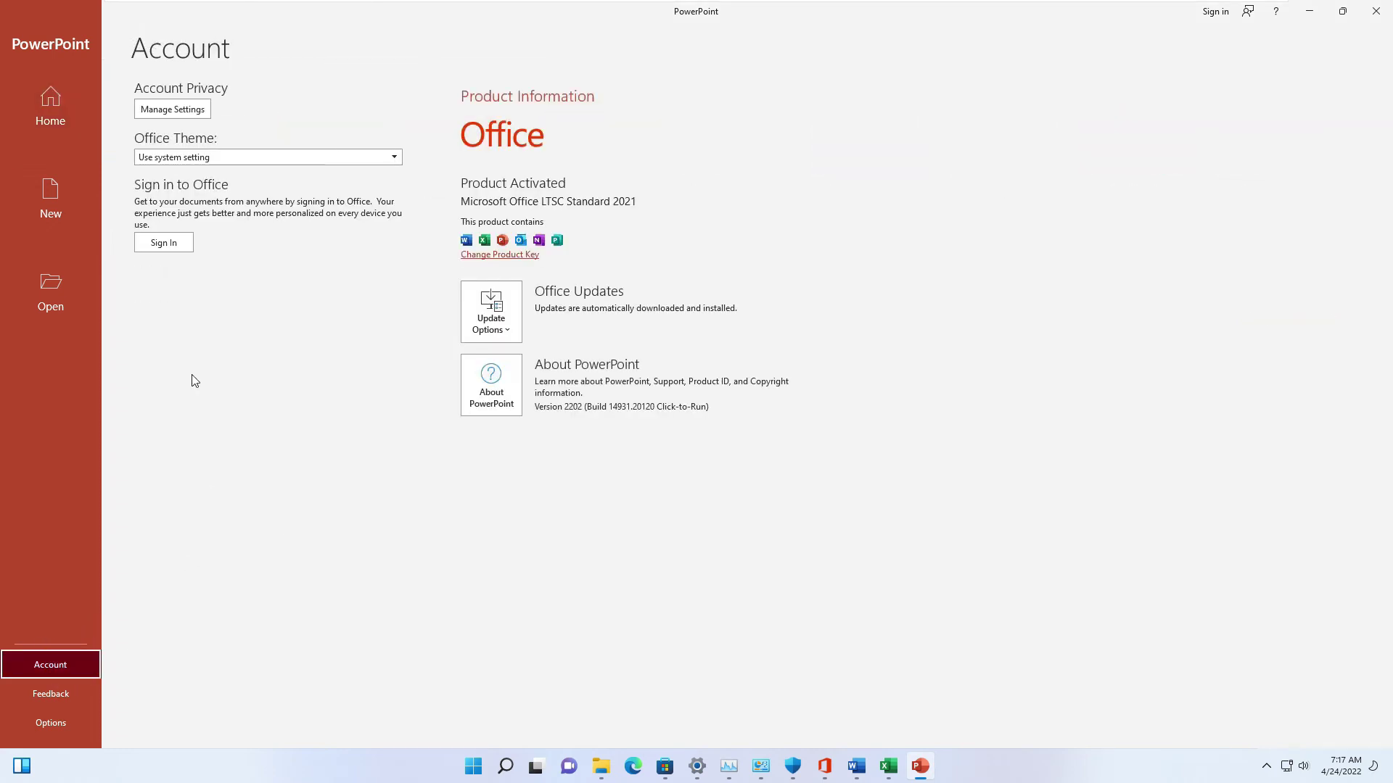
click(65, 206)
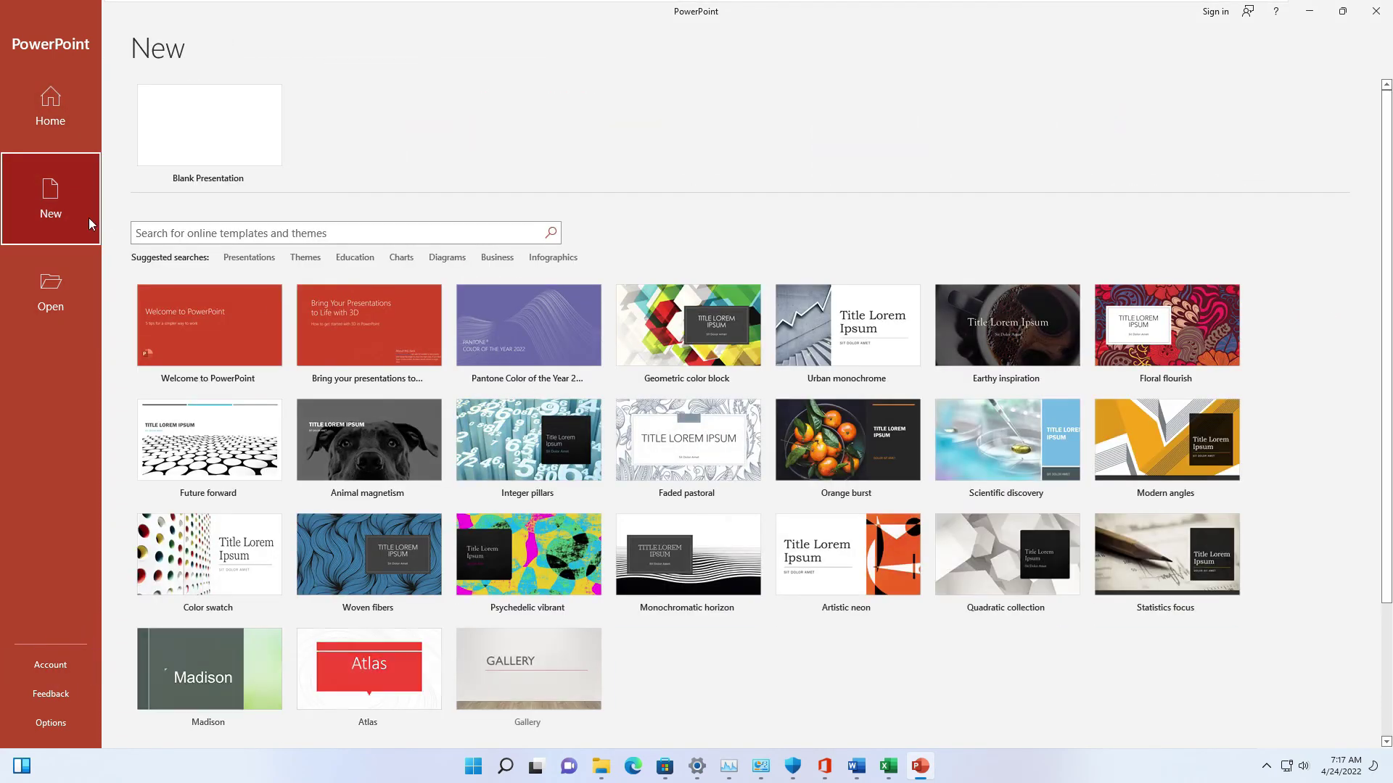
scroll(712, 507, down, 2)
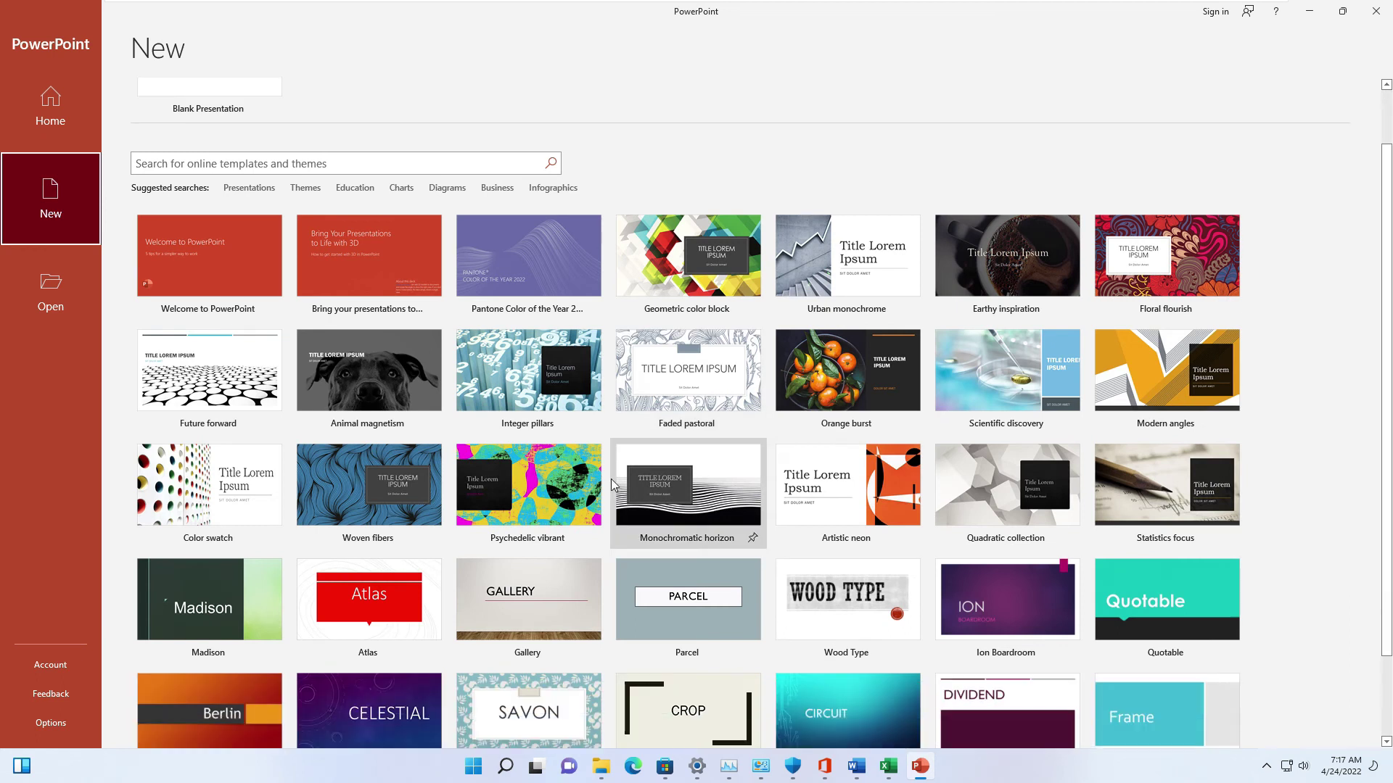
click(202, 487)
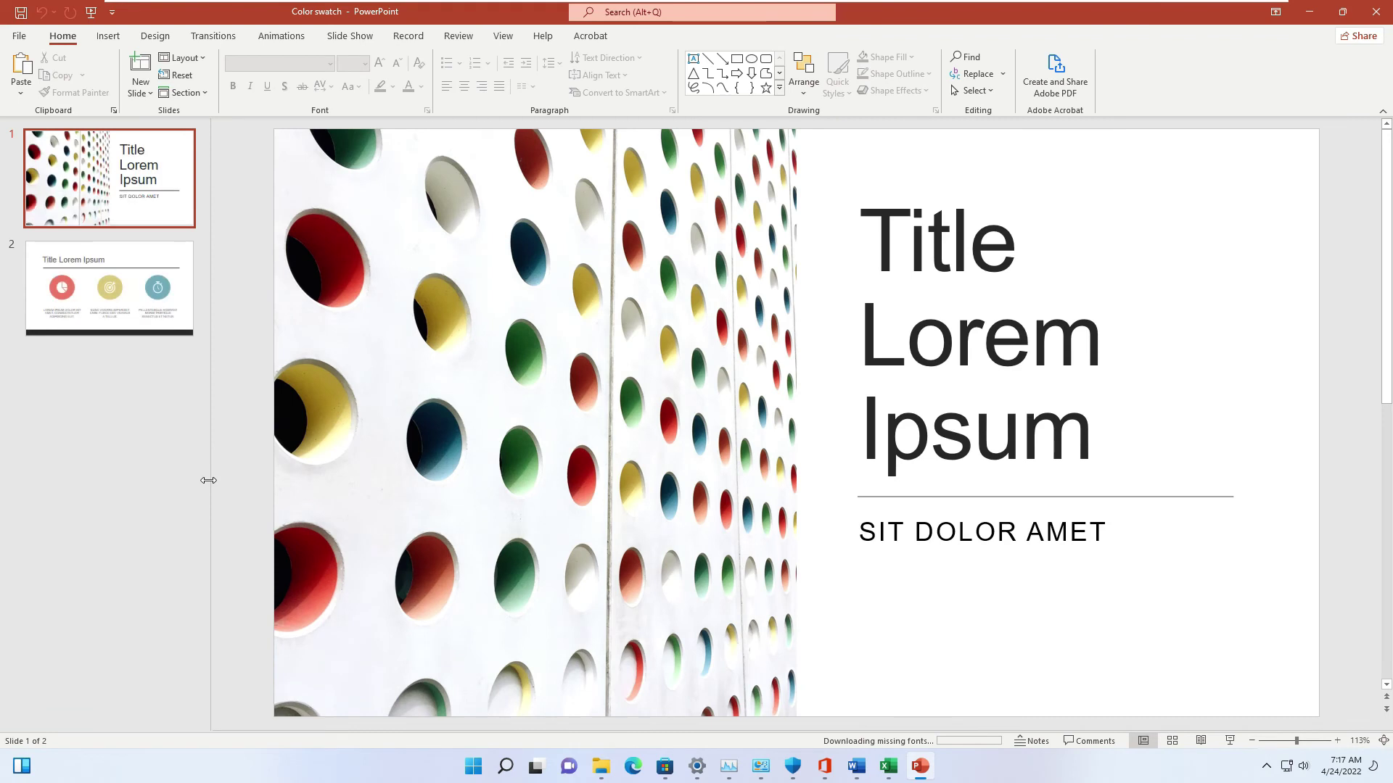
Step: Add "2" to the end of the first slide's title so it reads "Title Lorem Ipsum 2"
click(954, 334)
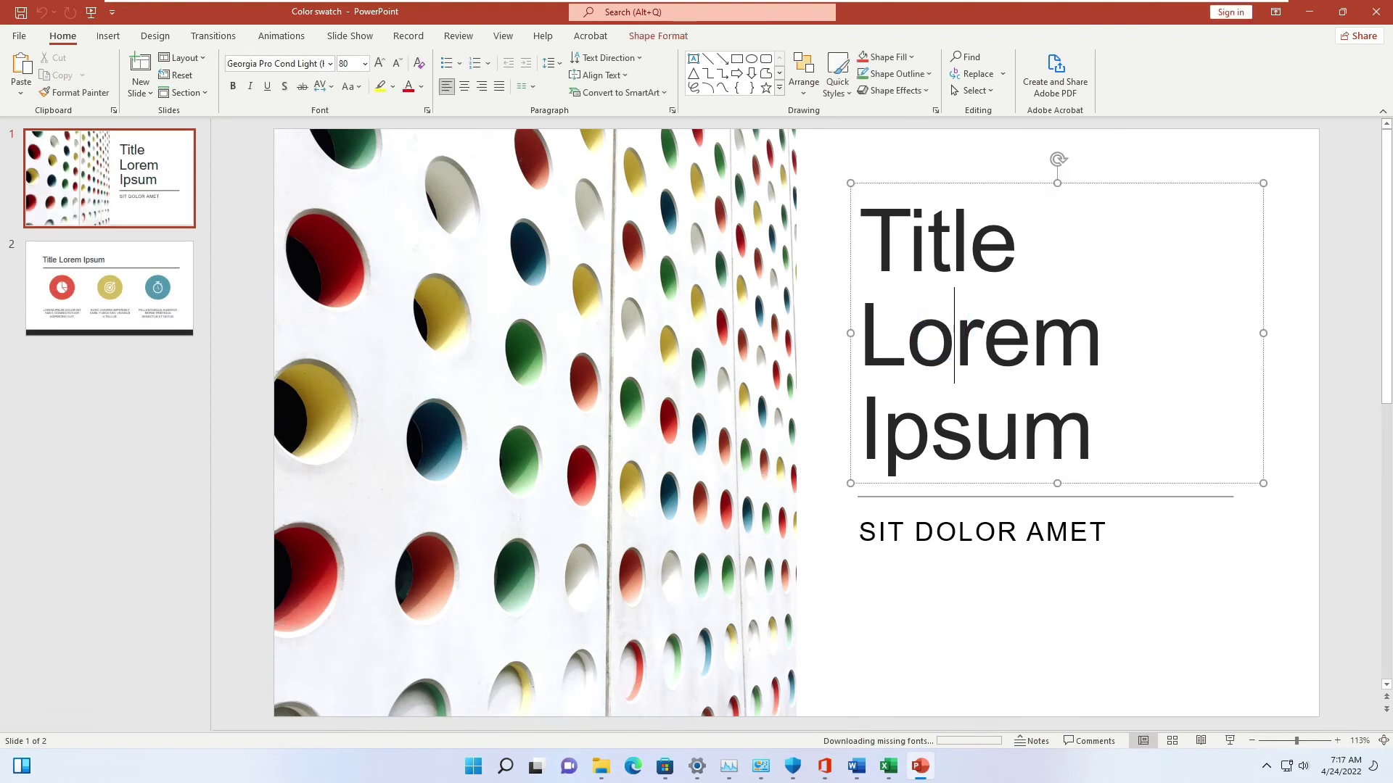
double_click(1008, 240)
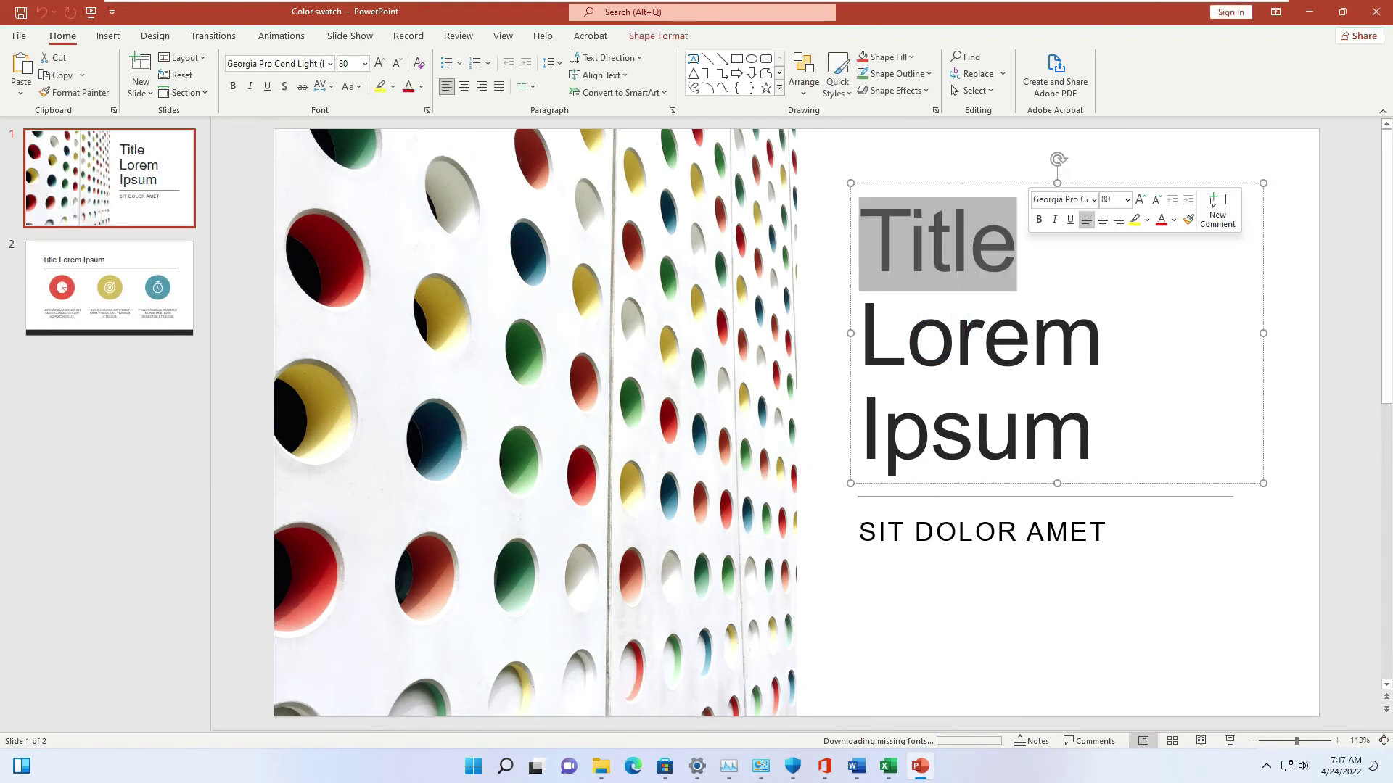
click(1104, 409)
text(2)
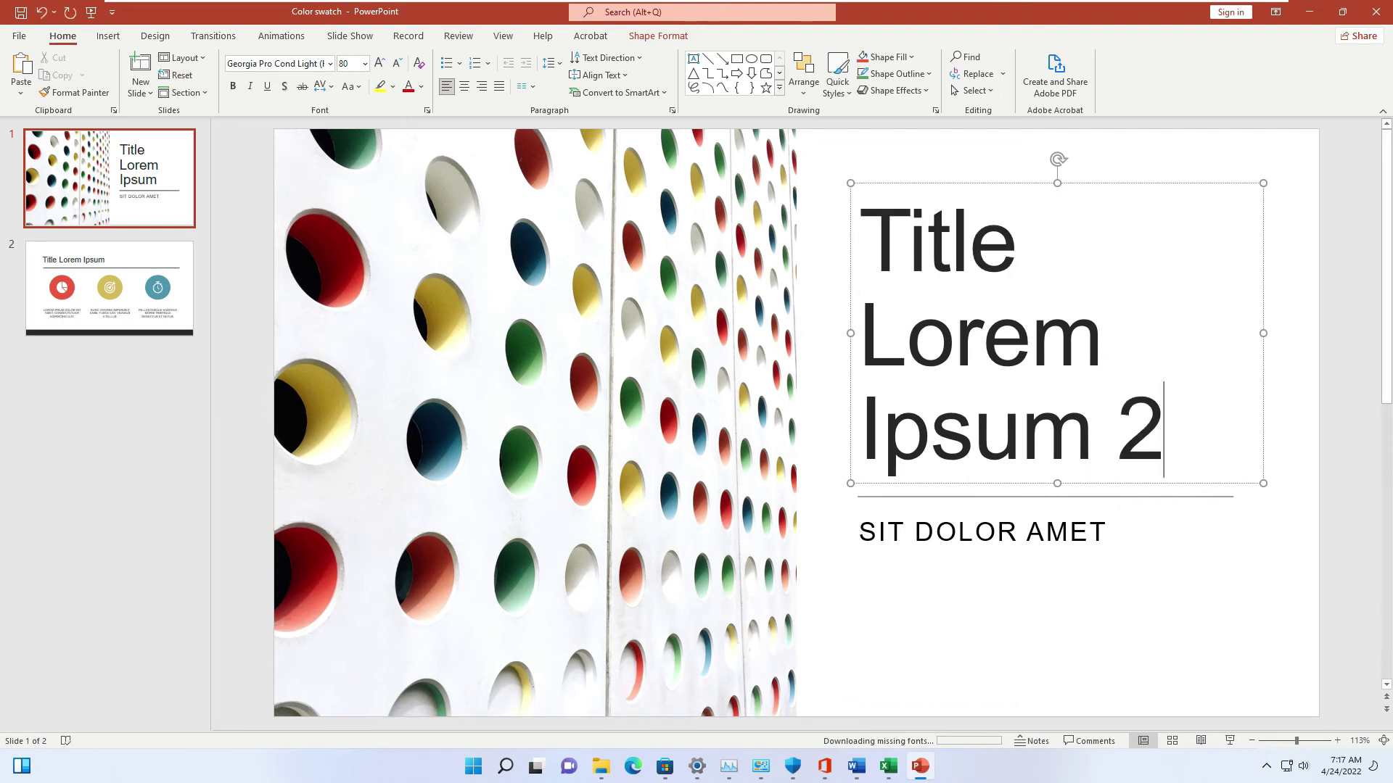
click(1108, 532)
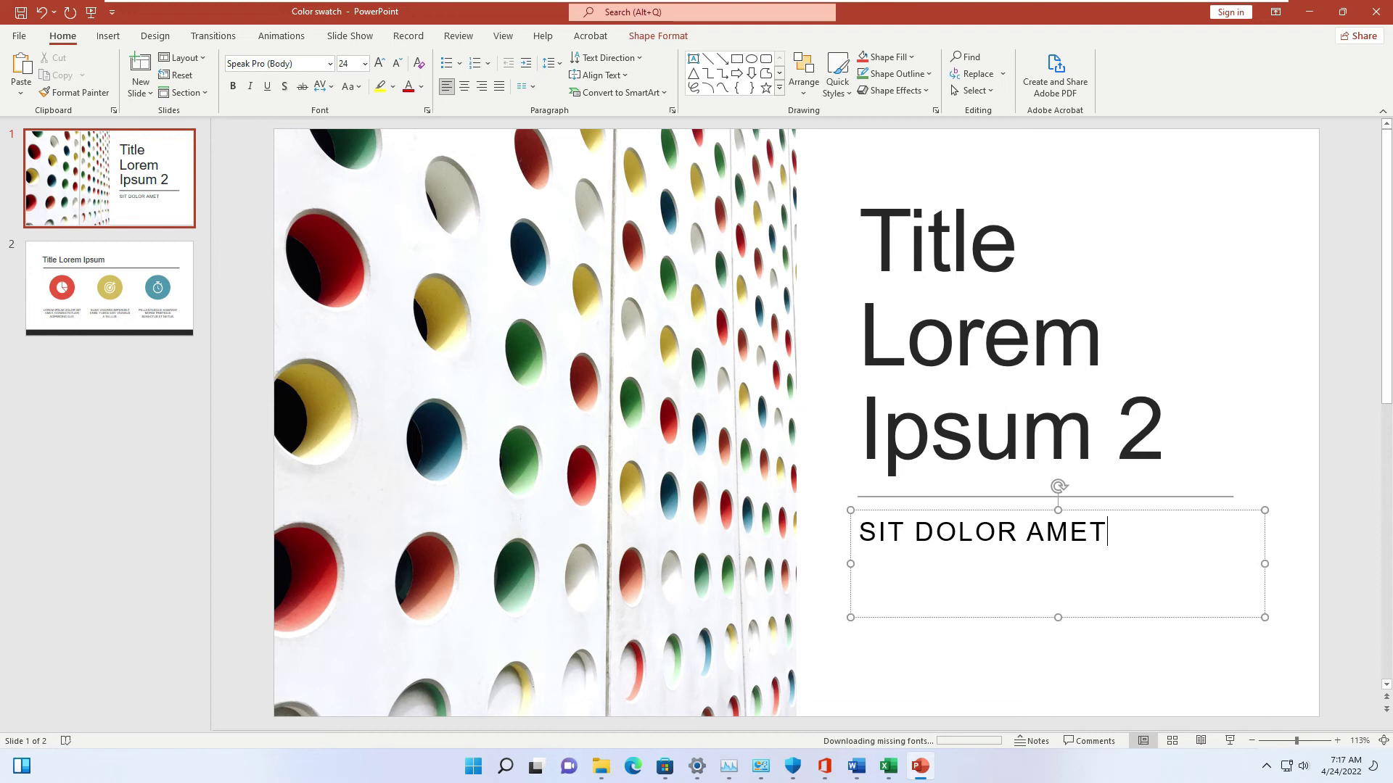
Step: Save the presentation as the PDF Title Lorem Ipsum 2 in Documents and open it with Adobe Acrobat DC
key(F12)
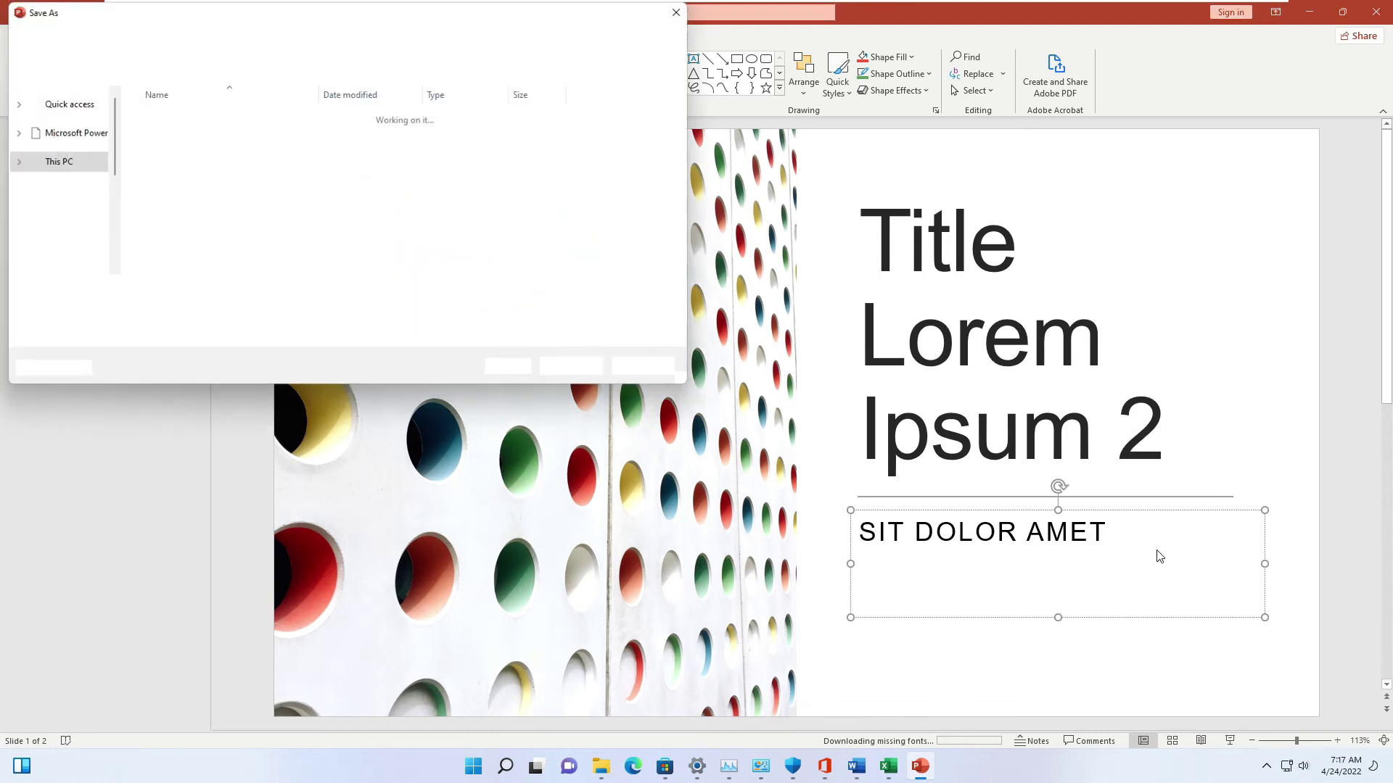
click(181, 311)
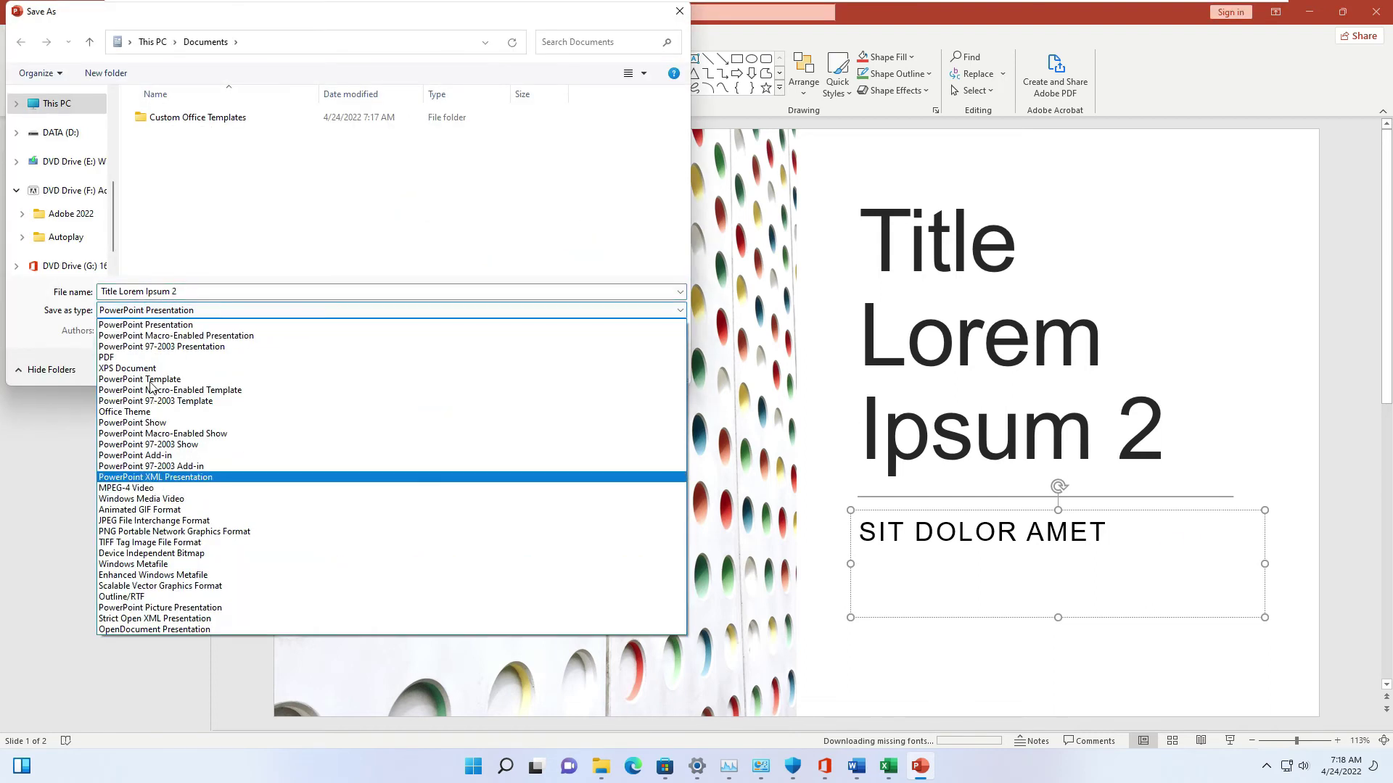
click(149, 357)
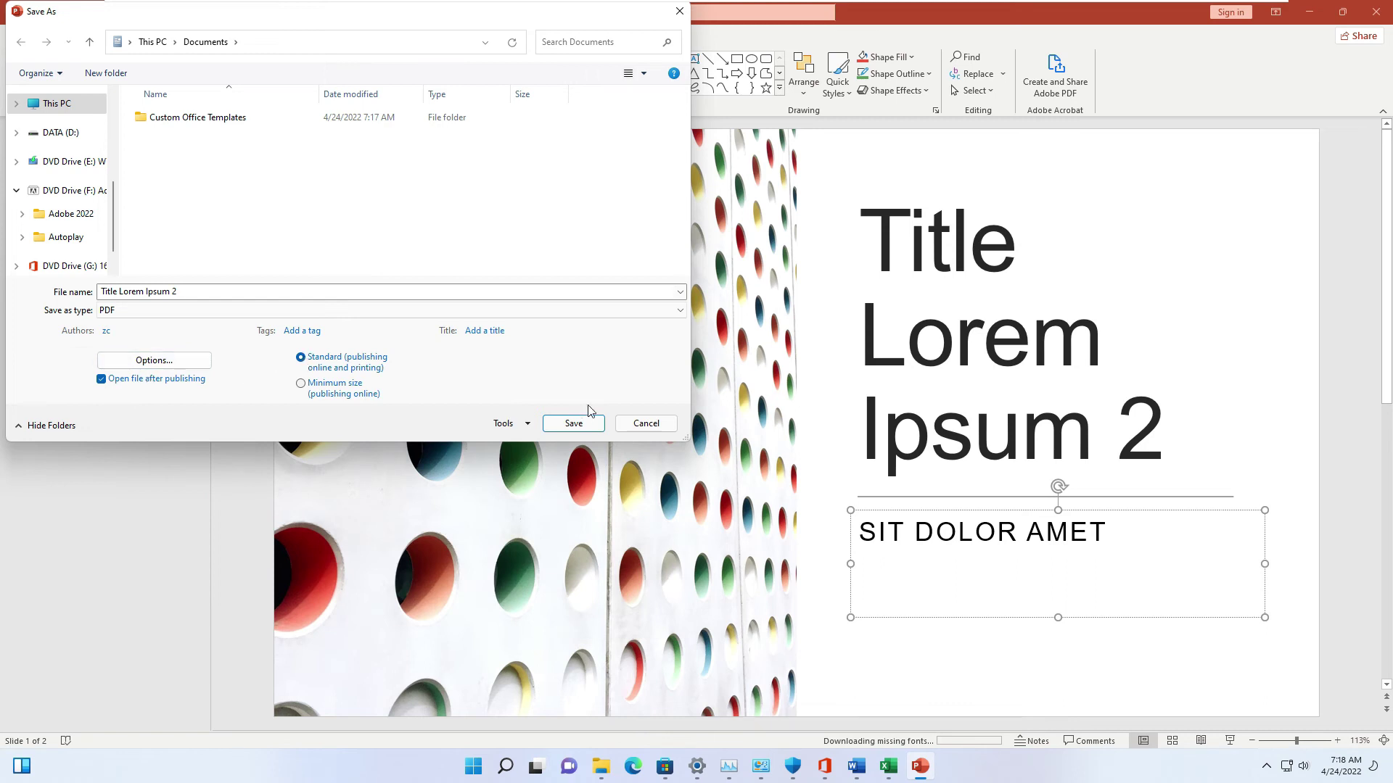
click(584, 420)
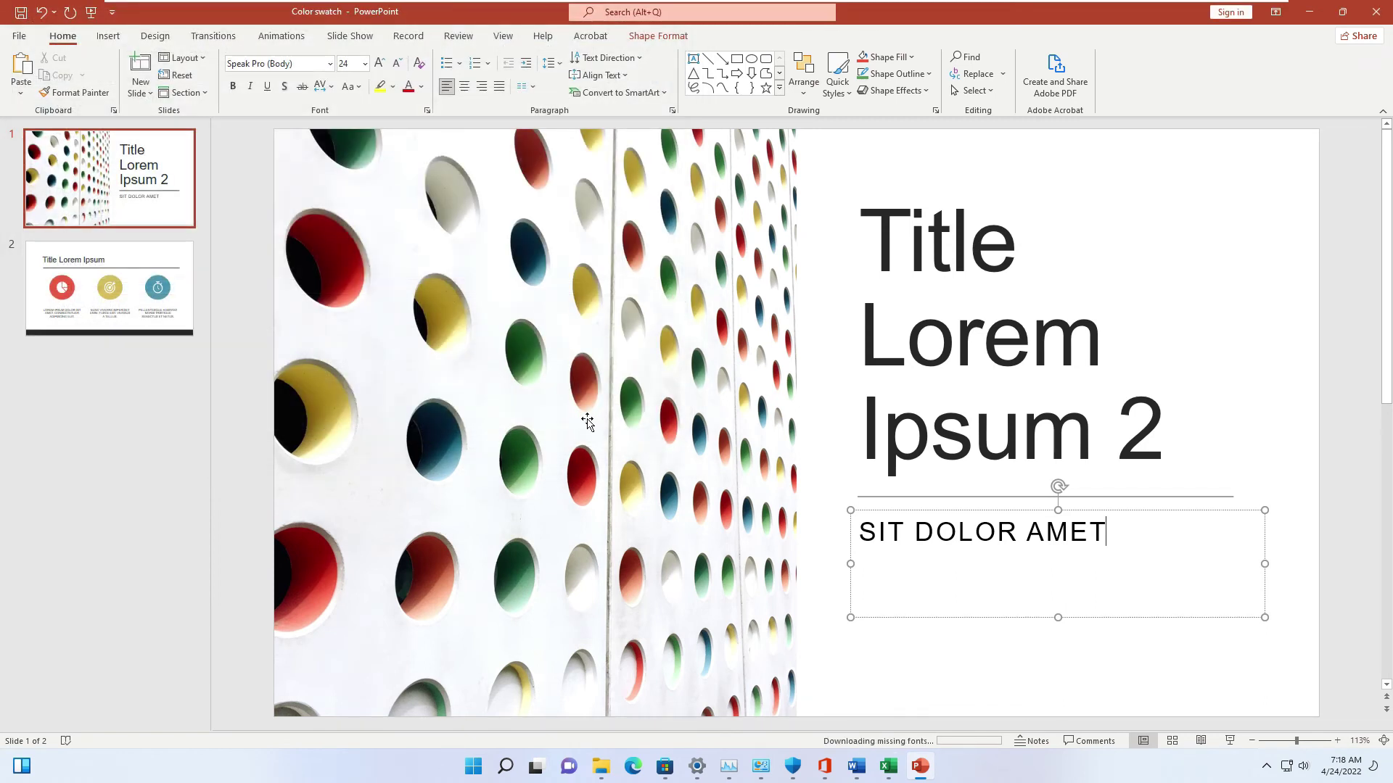
key(Down)
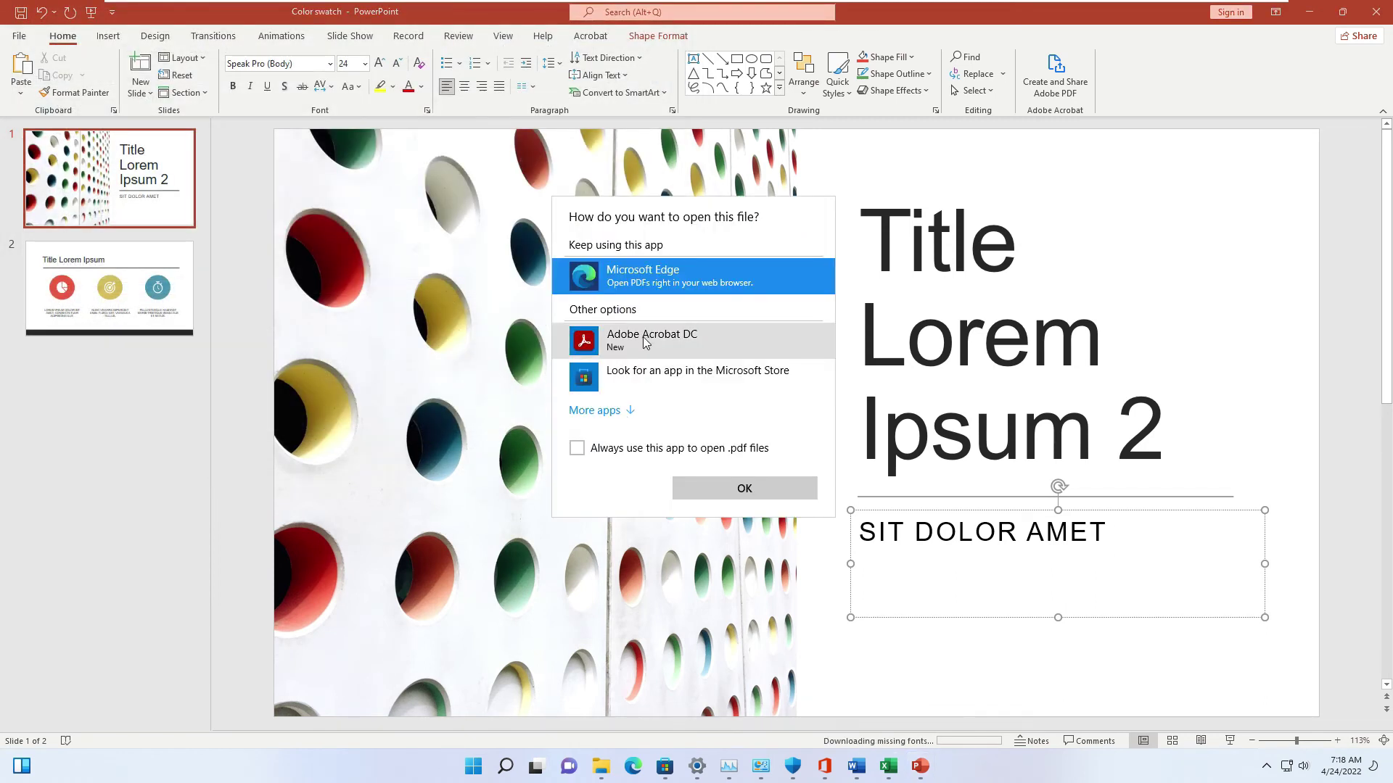
click(715, 488)
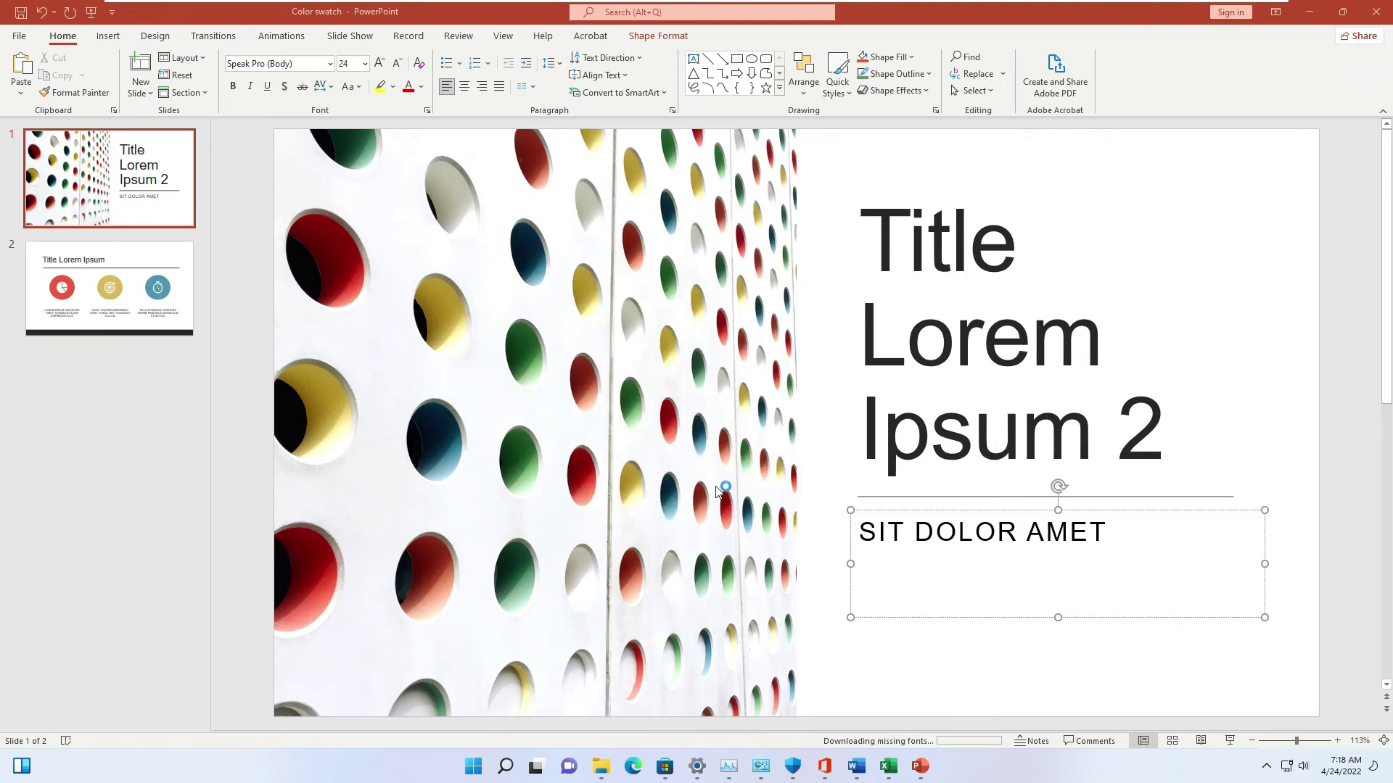
Step: Test text selection in the PDF title, and delete the "2" from the title in Edit PDF mode
click(927, 235)
drag(927, 235, 943, 341)
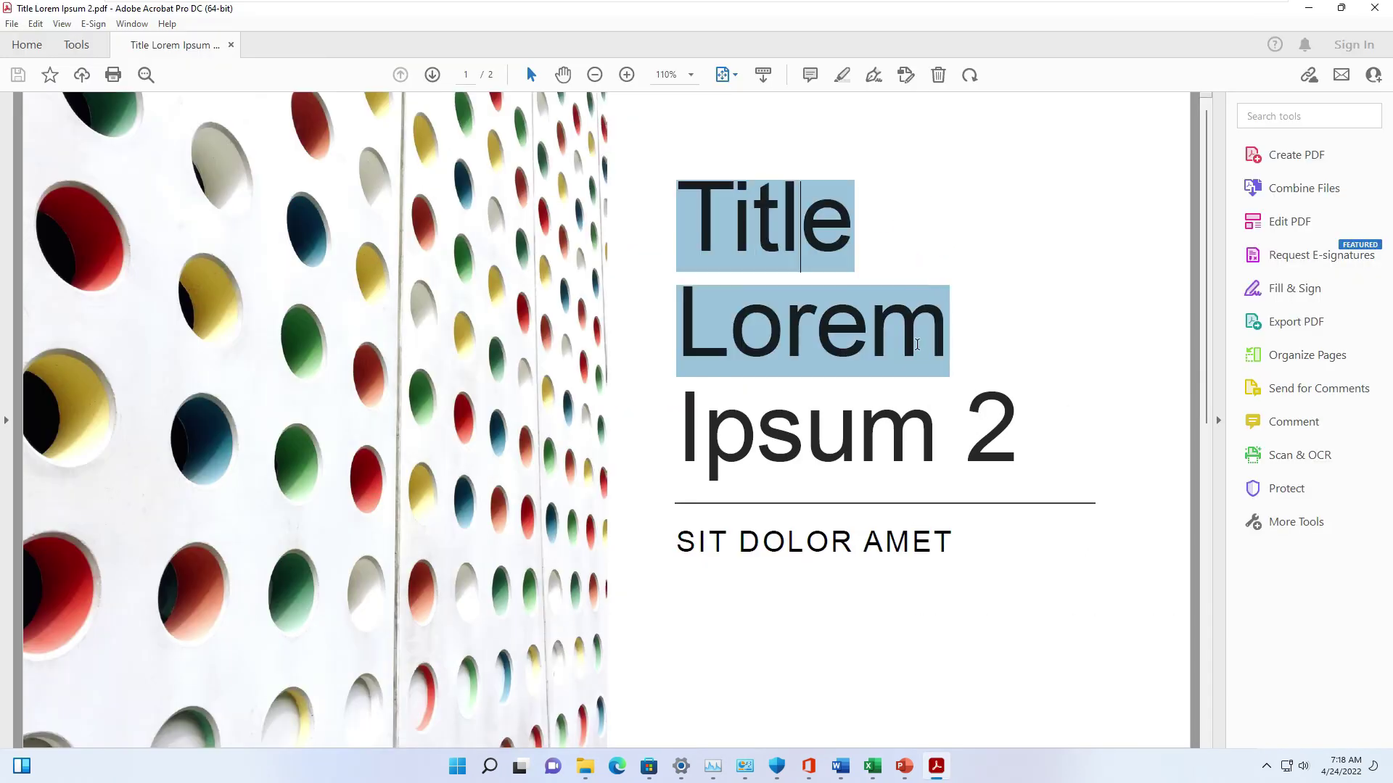
click(1260, 217)
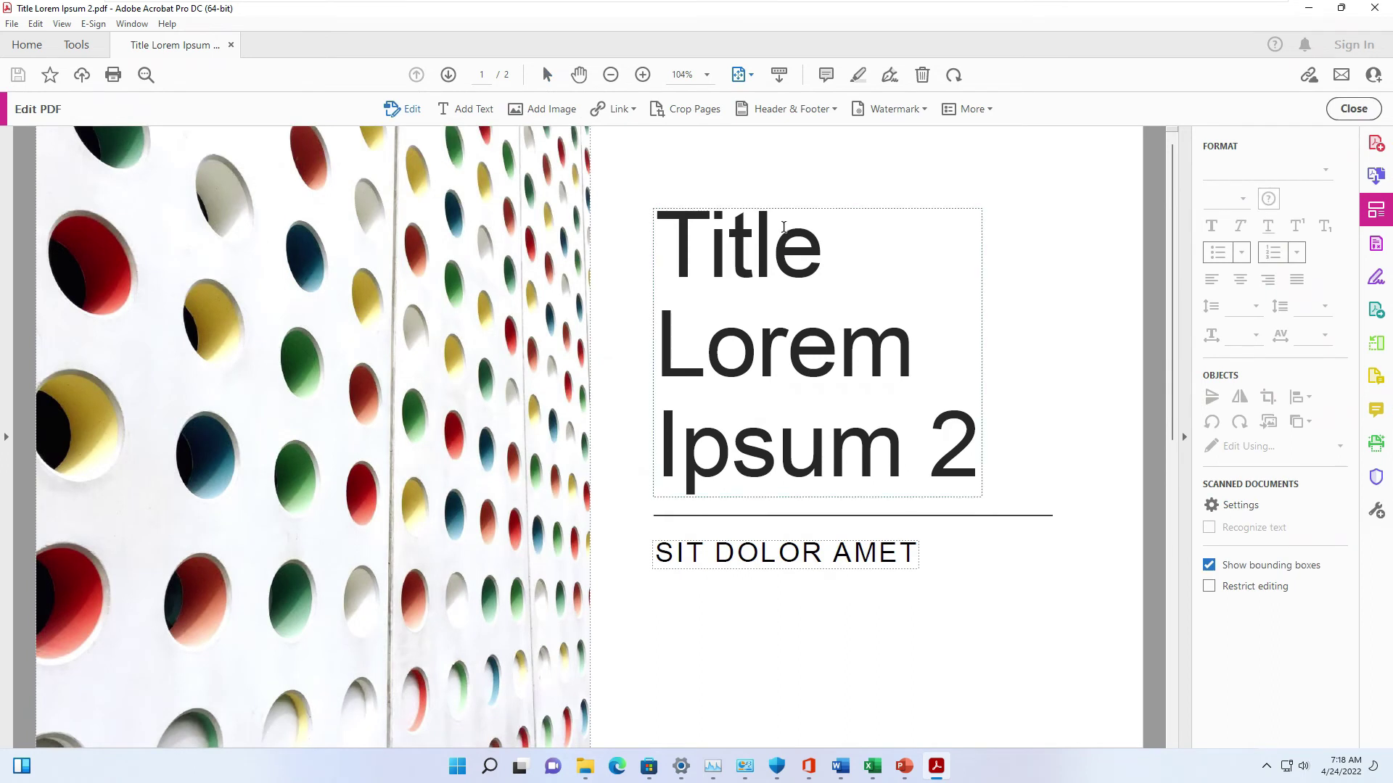
click(829, 240)
drag(895, 414, 1008, 435)
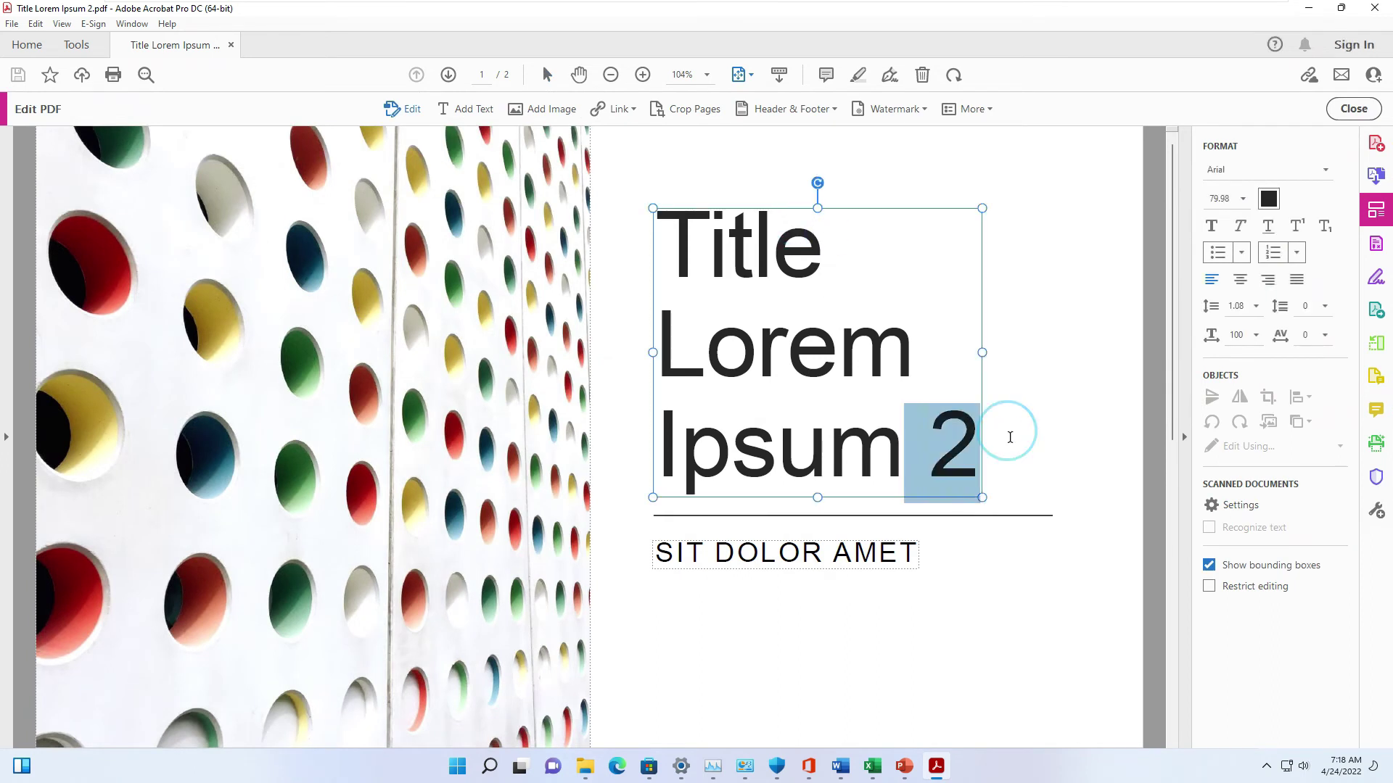
key(BackSpace)
click(1045, 392)
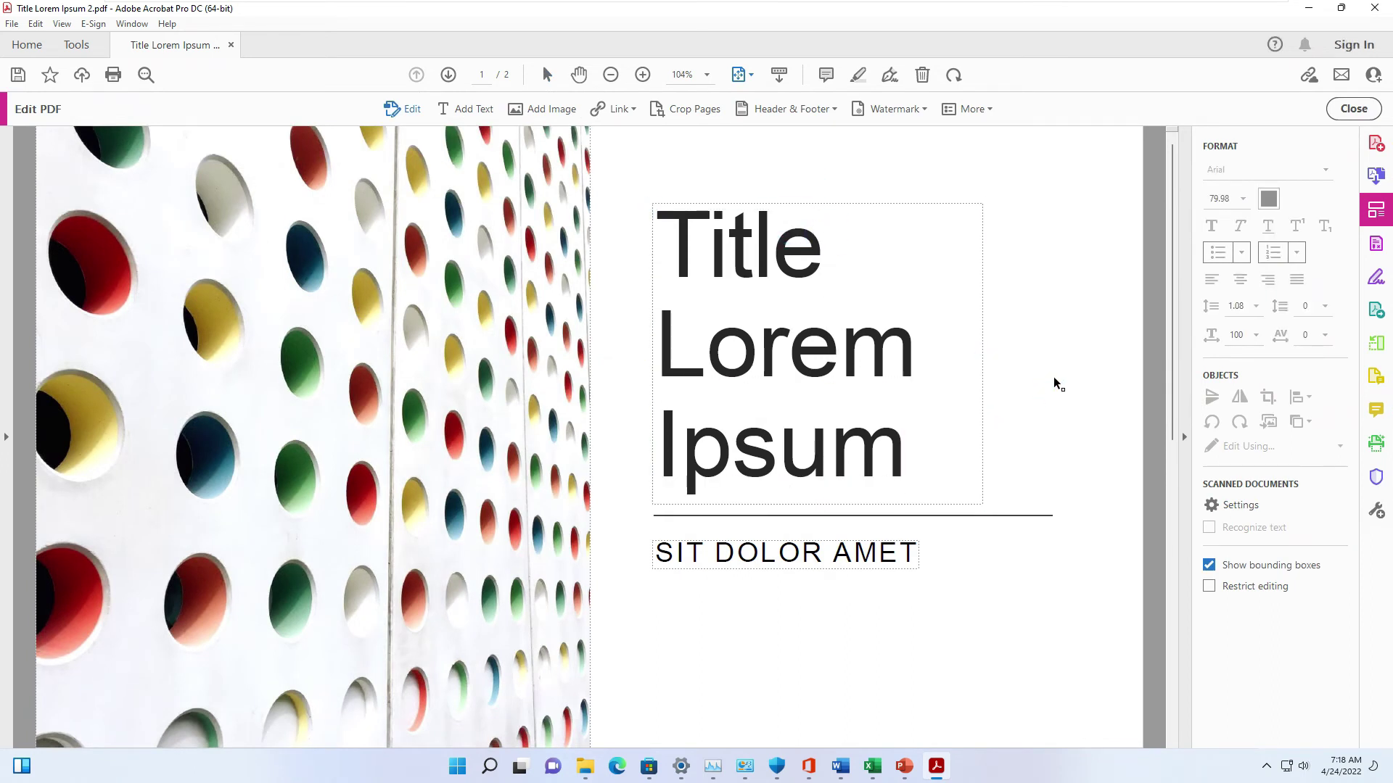
Step: Minimise Acrobat and PowerPoint and close the Office C2R installer to reveal Task Manager's memory usage
click(1306, 10)
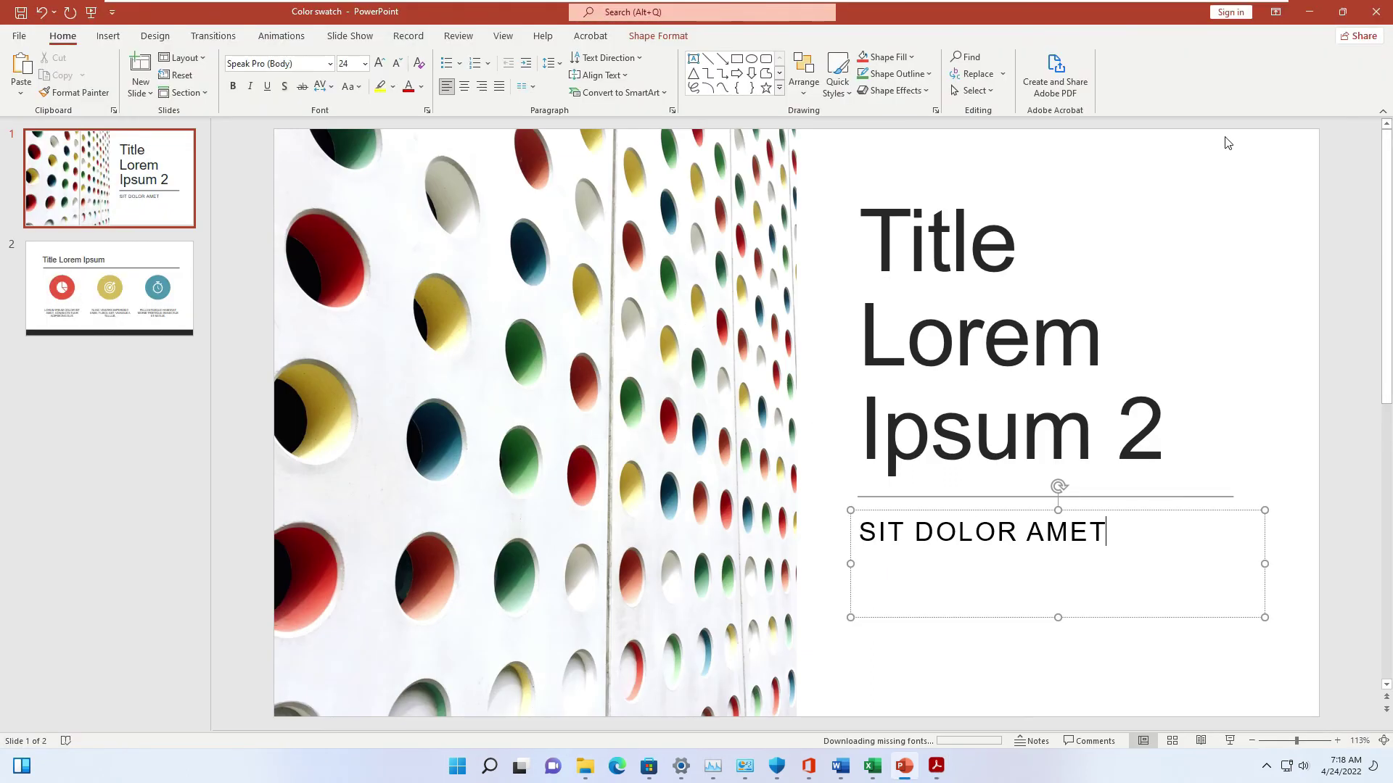
click(1306, 12)
click(917, 237)
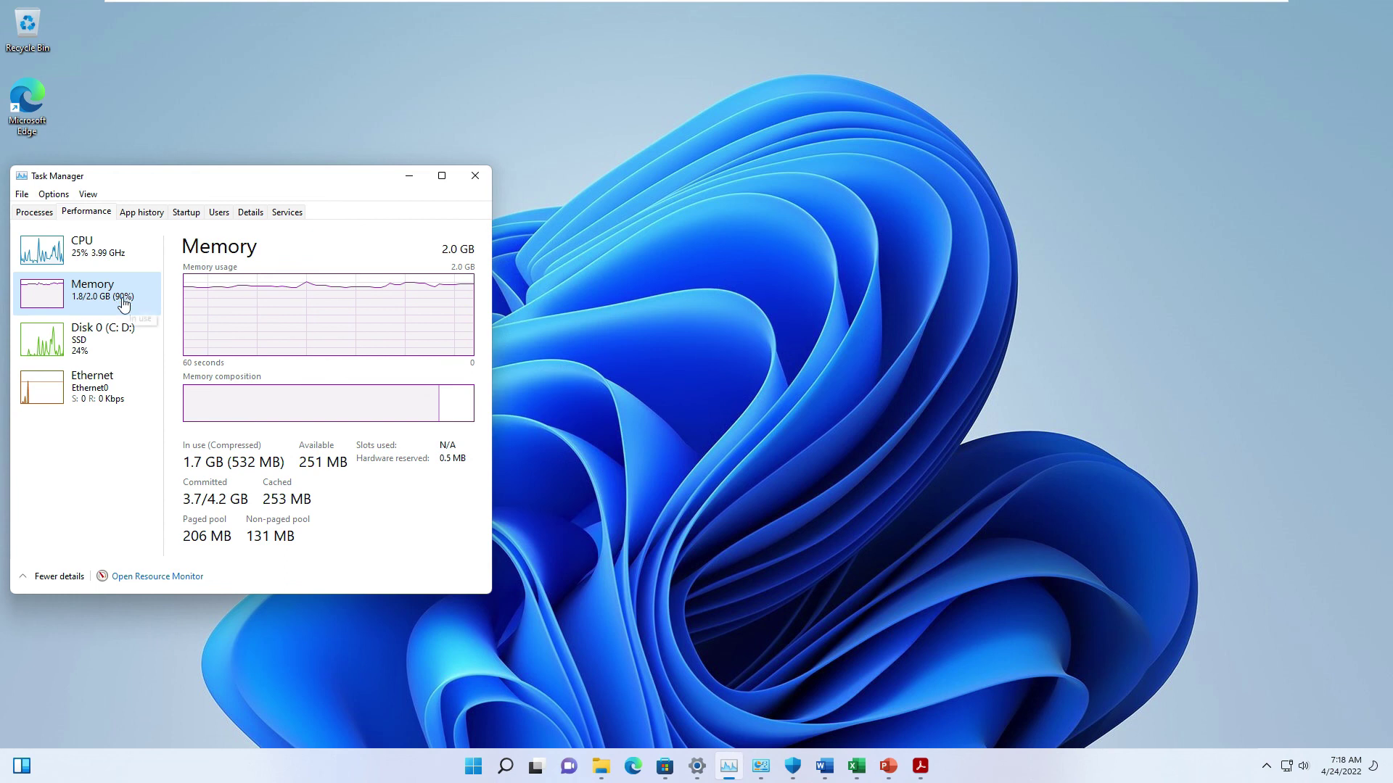
Step: Launch Adobe Photoshop 2022 and open the image Adobe Photoshop.jpg from the DATA (D:) drive in it
click(473, 766)
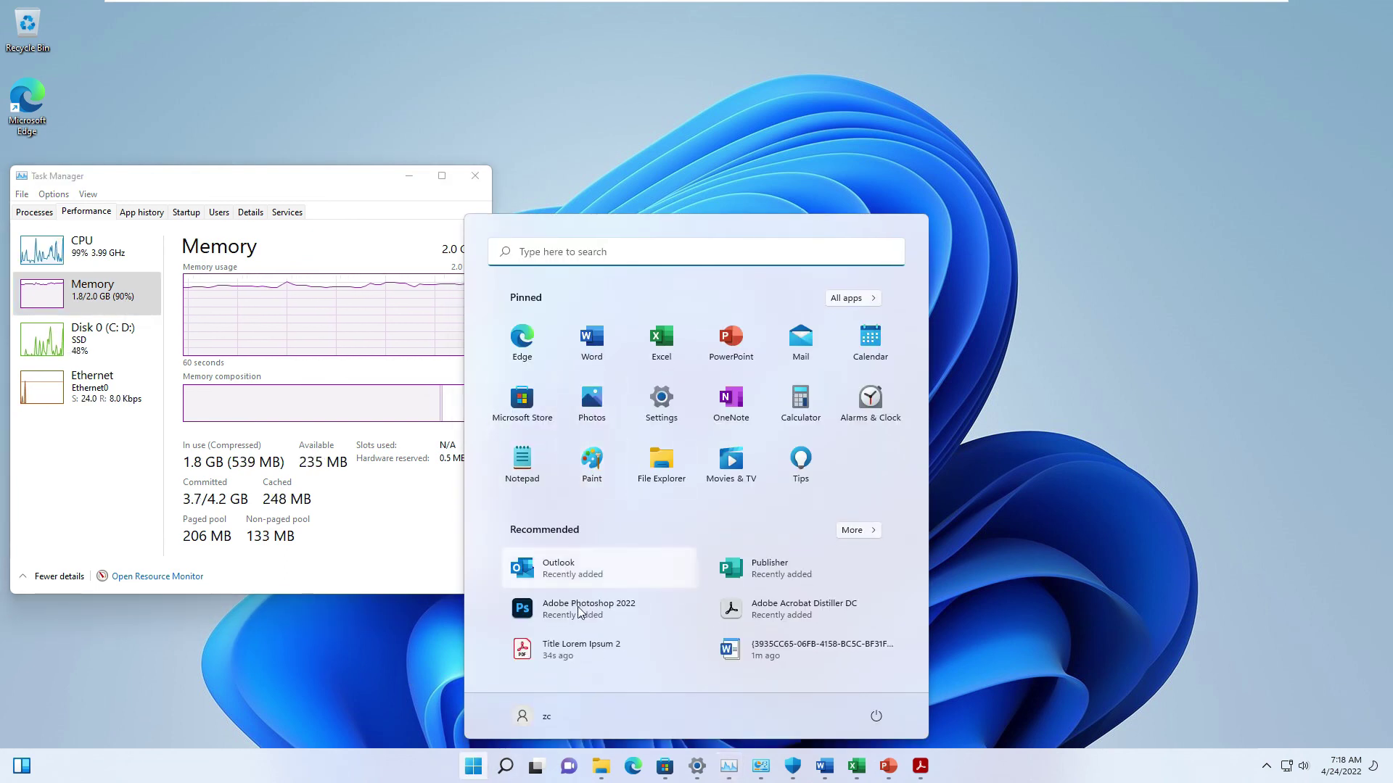
click(575, 613)
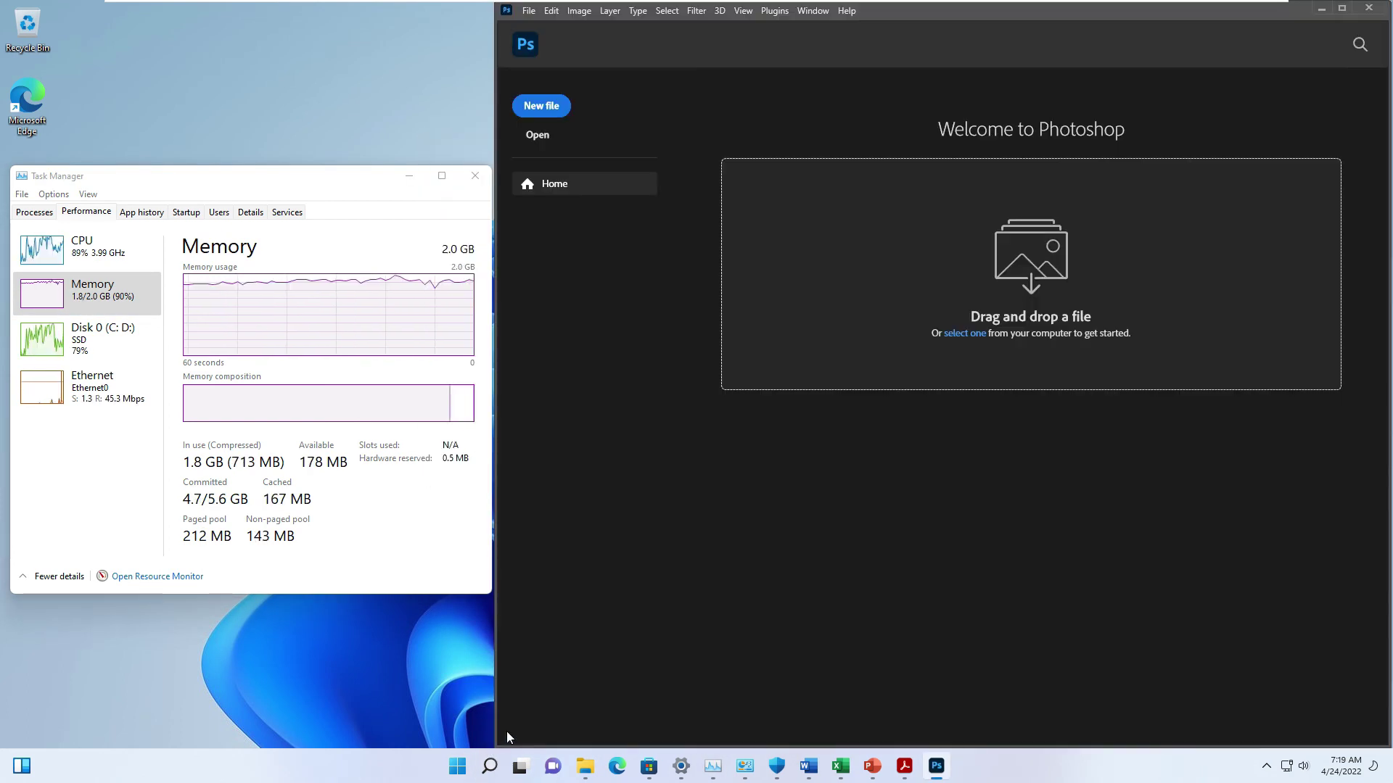
click(580, 775)
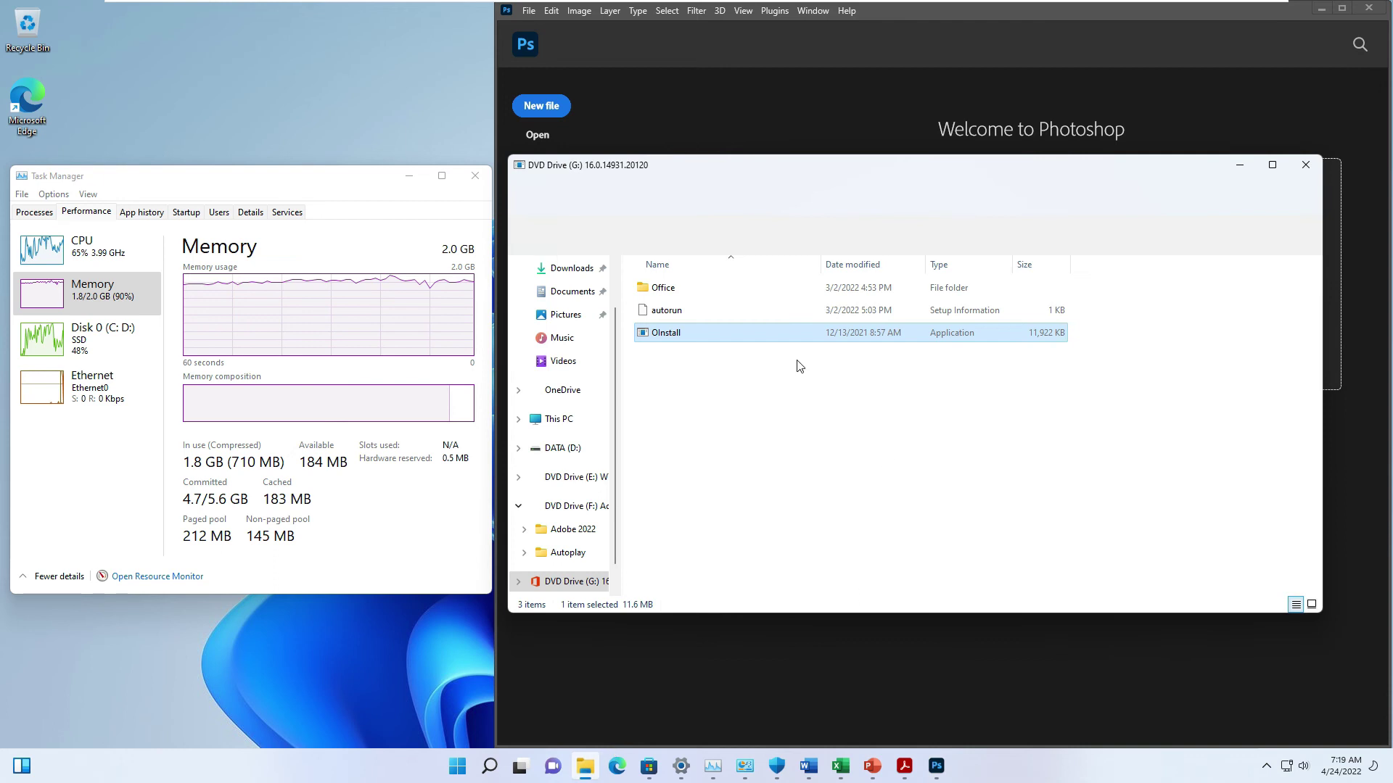
click(573, 448)
drag(901, 175, 792, 336)
drag(653, 438, 879, 252)
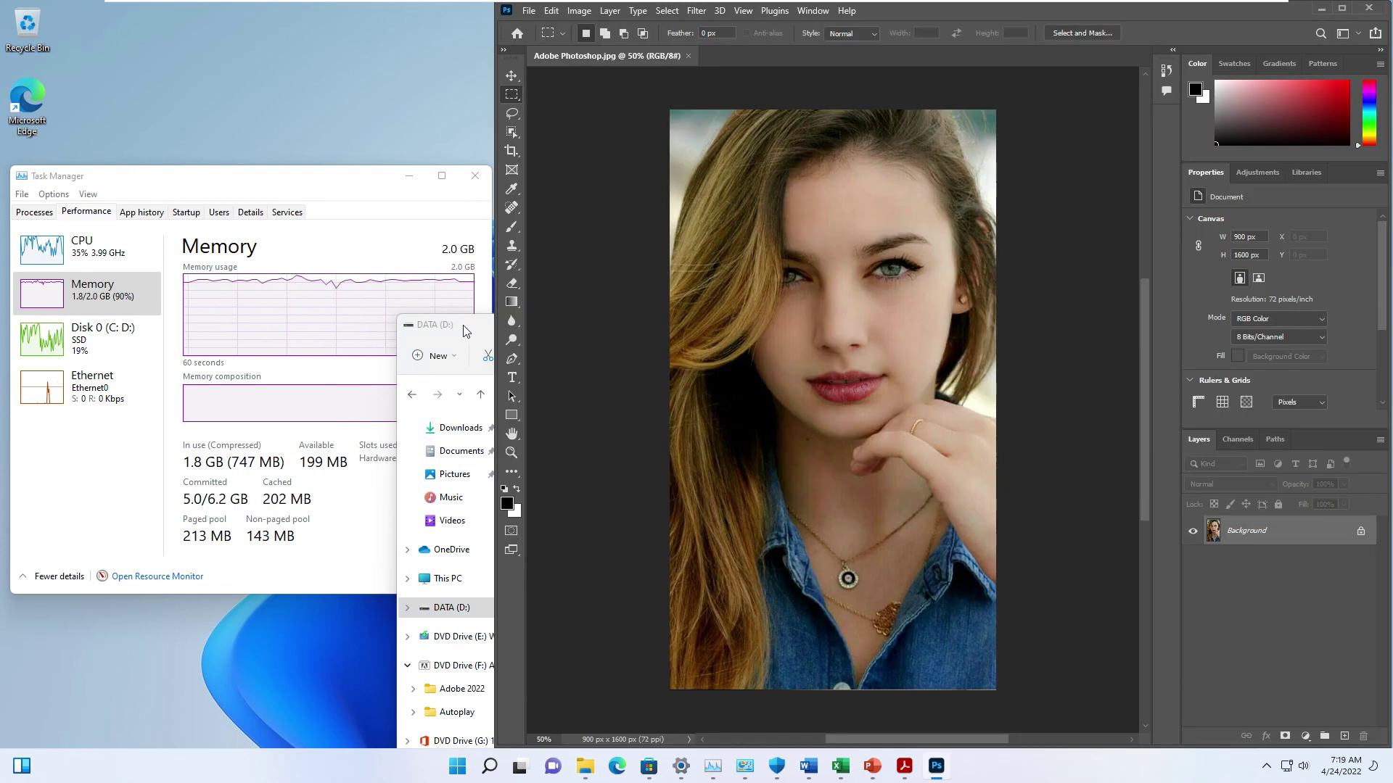
click(665, 338)
click(1128, 325)
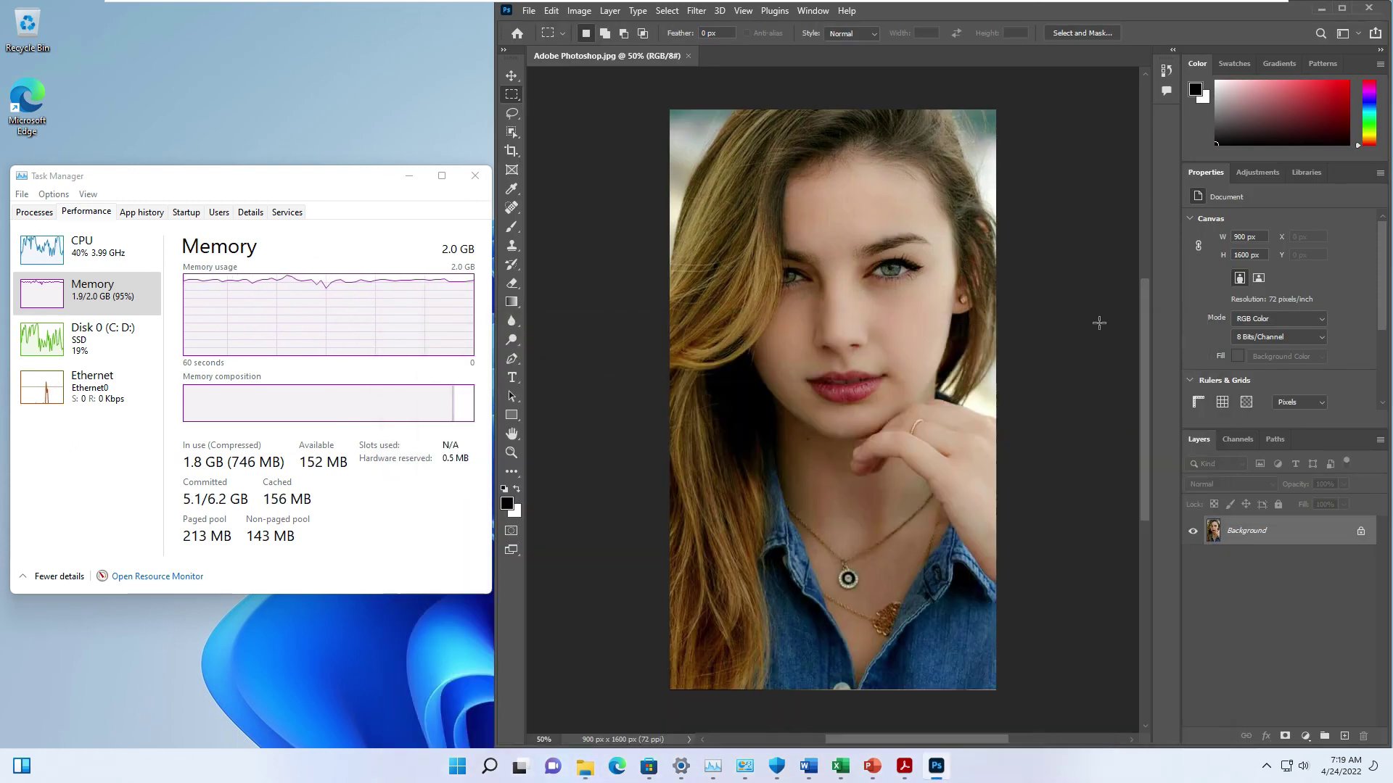
Step: Open the image in the Camera Raw filter, dismiss the welcome screen and narrow the window to uncover Task Manager
key(ctrl+shift+a)
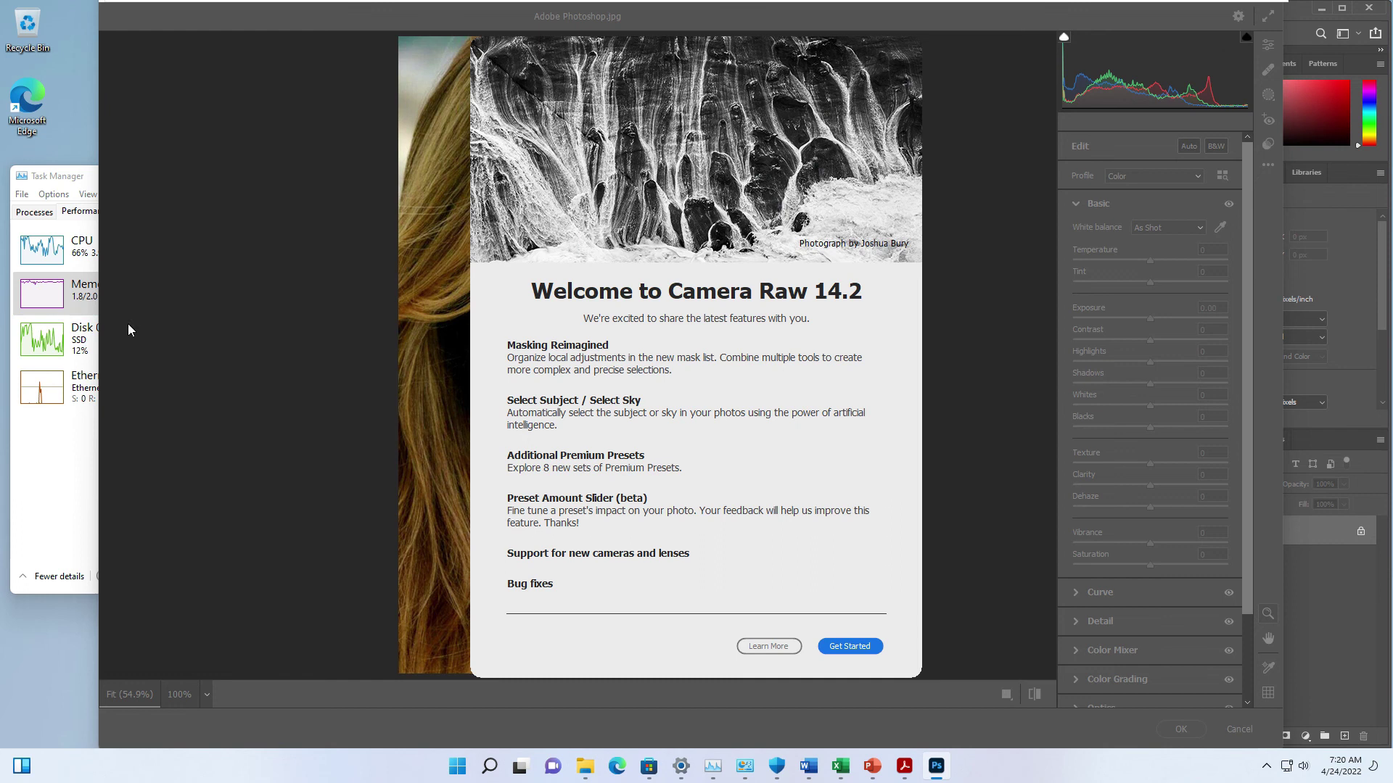
click(850, 646)
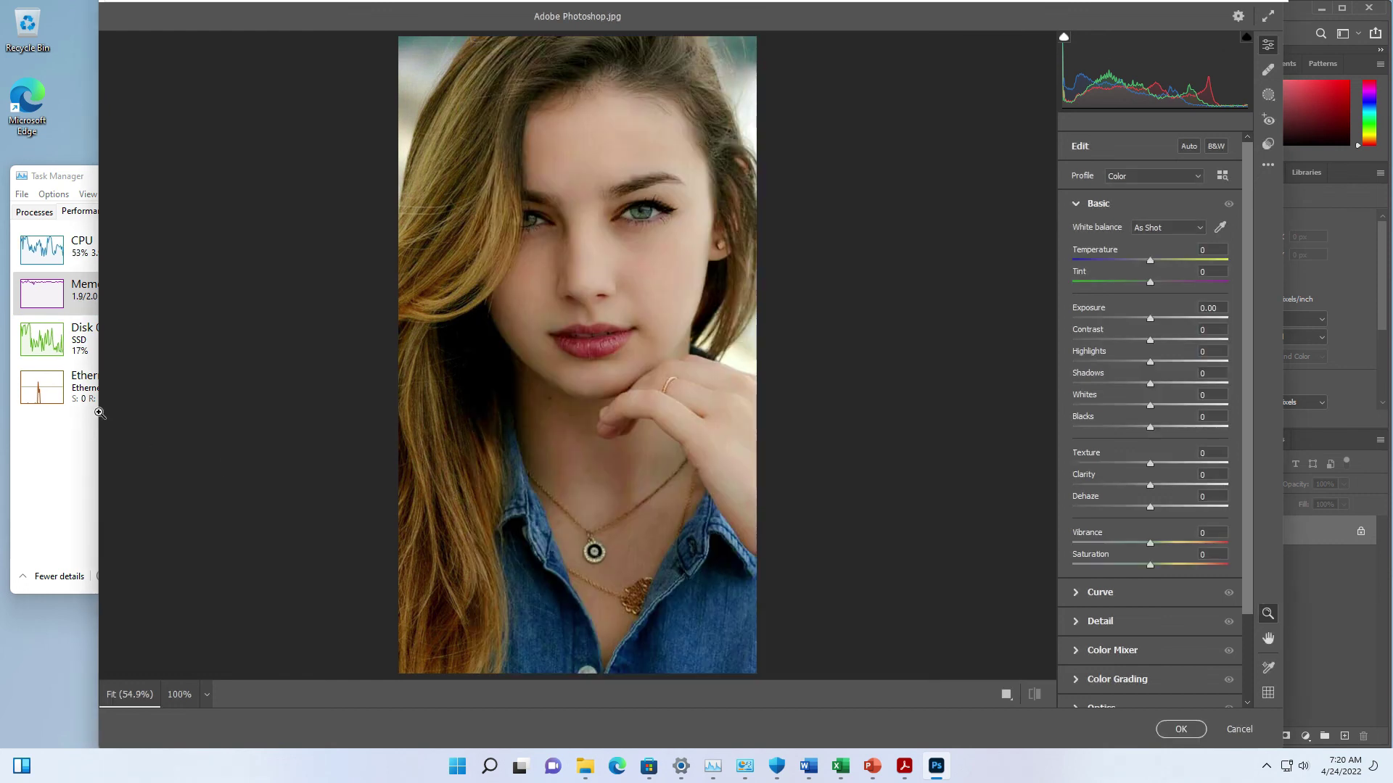
drag(97, 404, 499, 403)
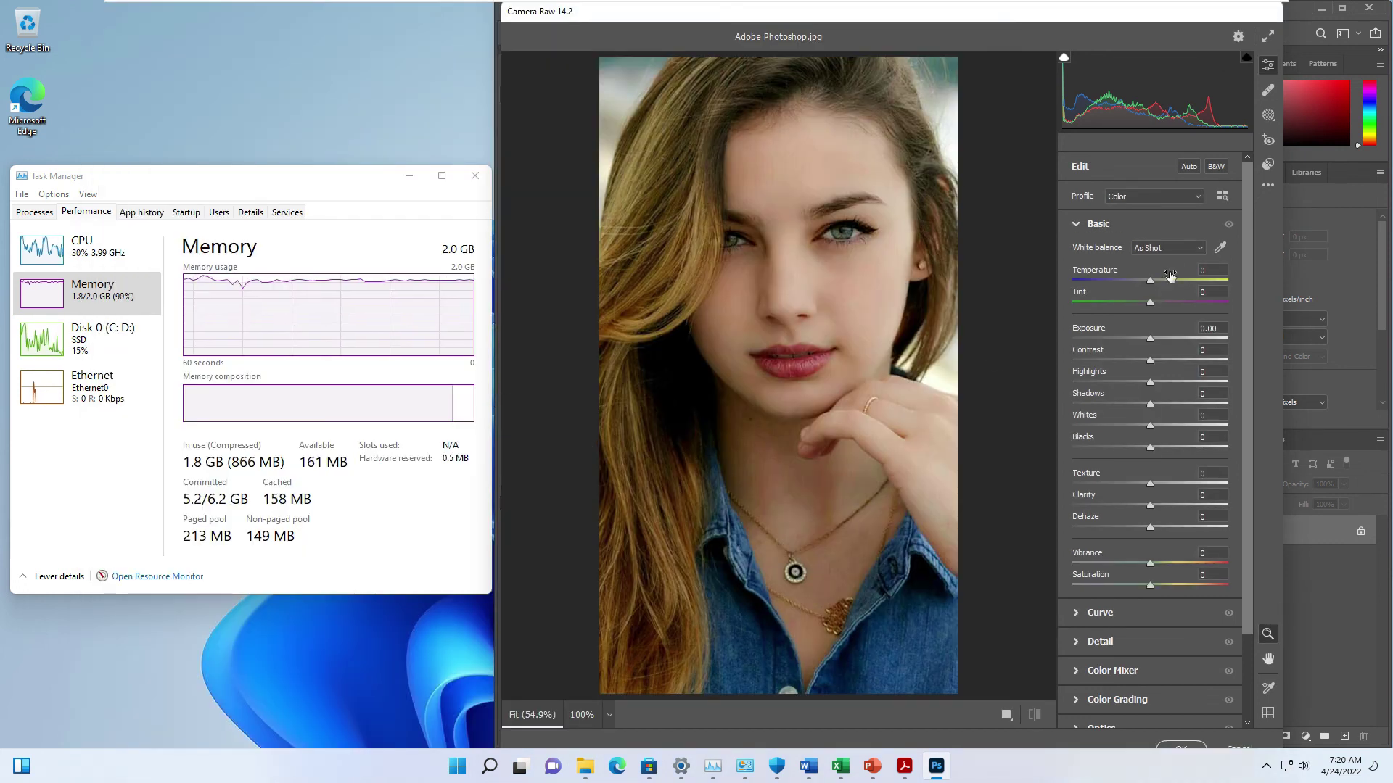
Step: Cool the portrait by setting Temperature to -39 and raise Whites to +30 in the Basic adjustments
drag(1146, 282, 1120, 282)
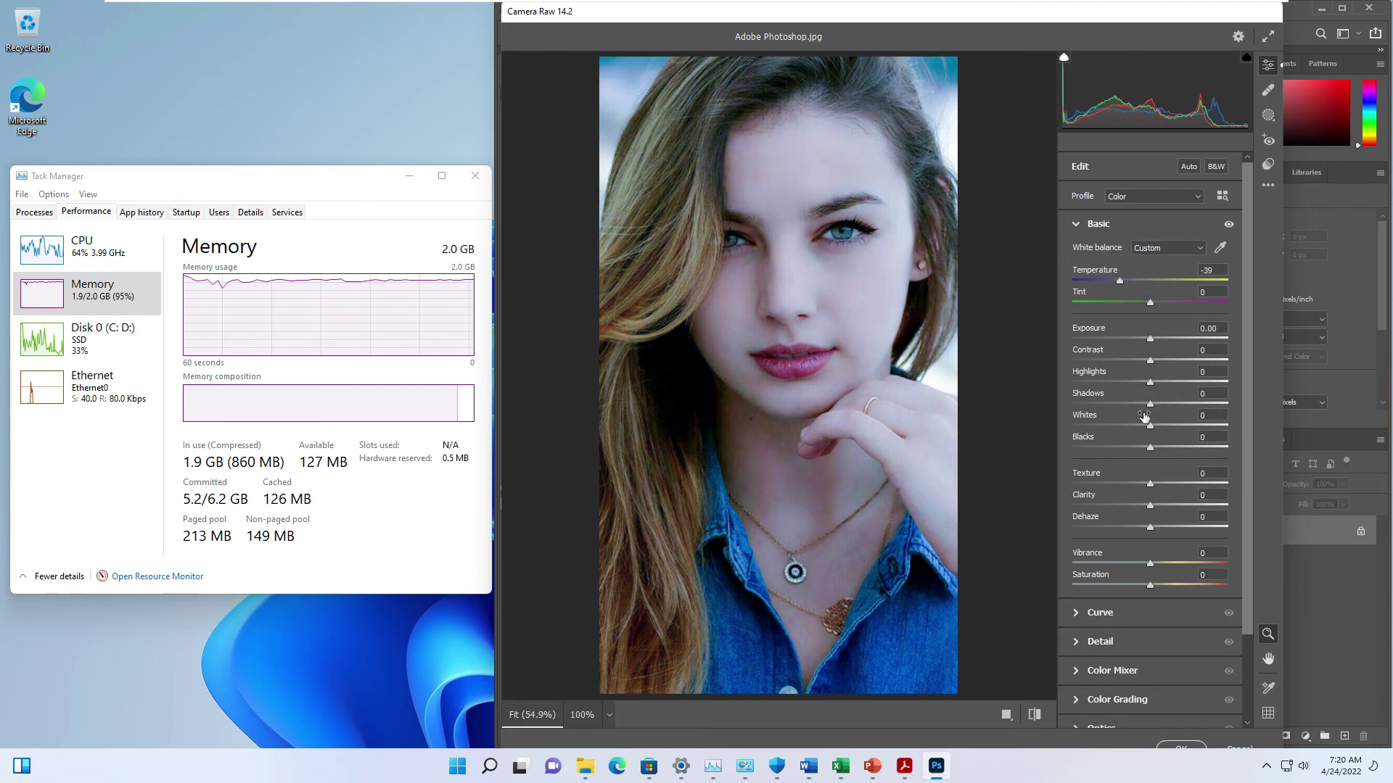
mouse_move(1150, 425)
mouse_down()
mouse_move(1080, 426)
mouse_move(1186, 426)
mouse_move(1166, 424)
mouse_up()
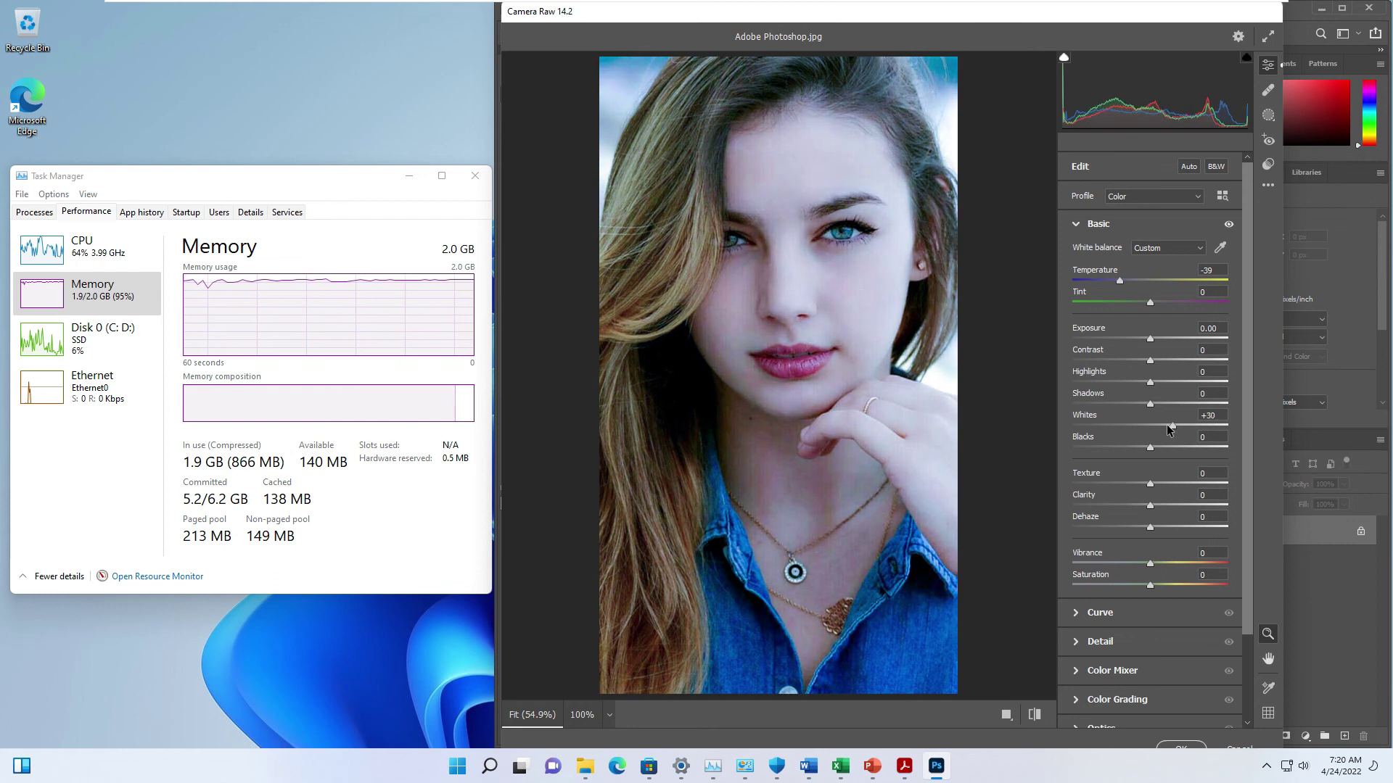
click(1118, 642)
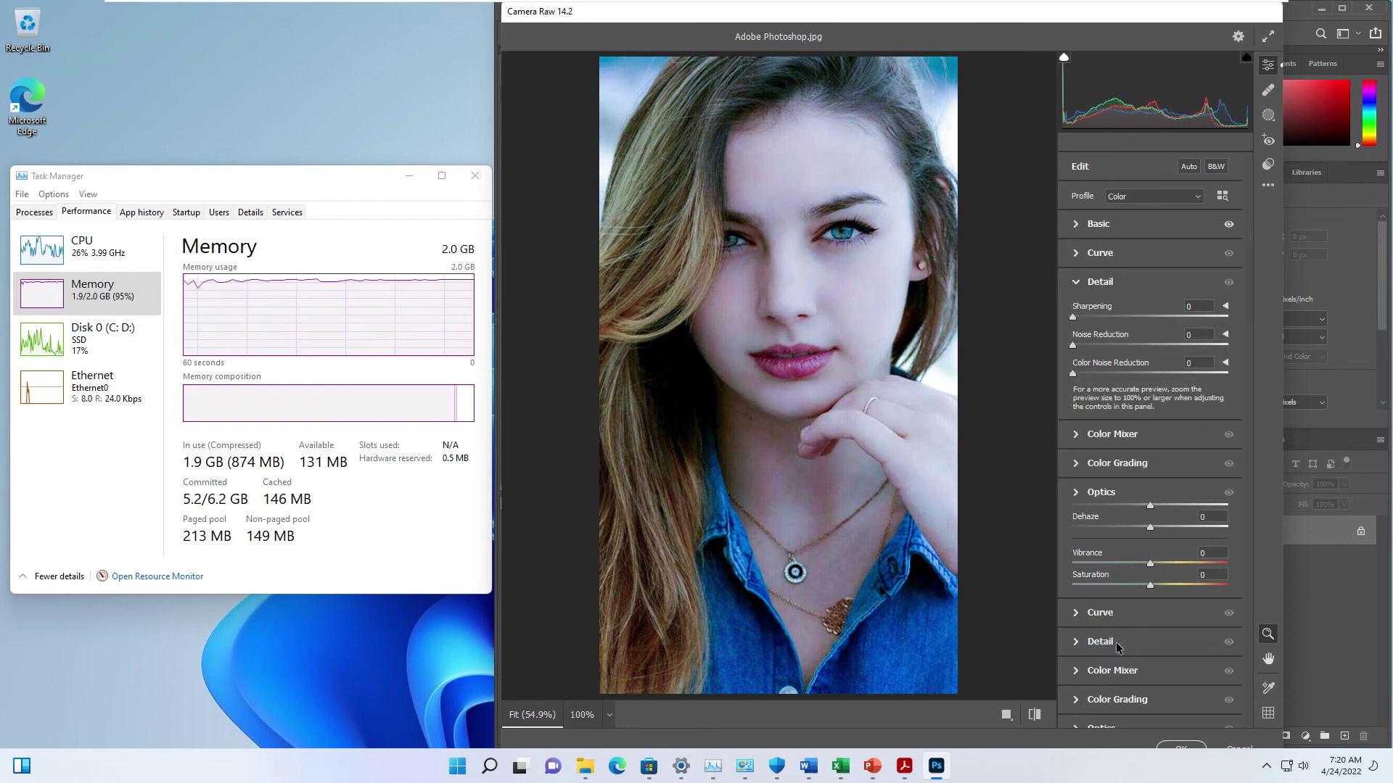
Step: Shift the Color Mixer hues, setting Oranges to -94, Yellows to +23 and Aquas to -68
click(1075, 436)
drag(1150, 415, 1079, 419)
click(1177, 441)
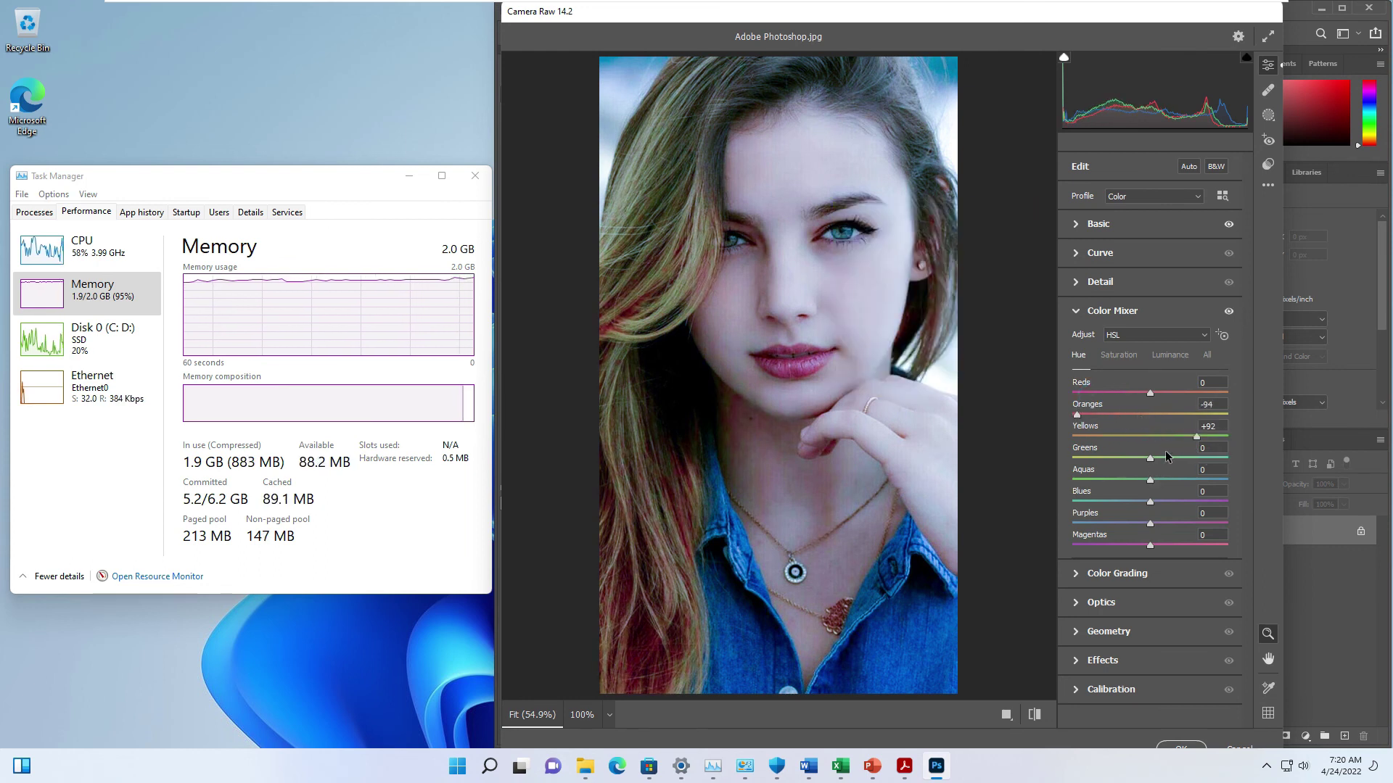
click(1094, 481)
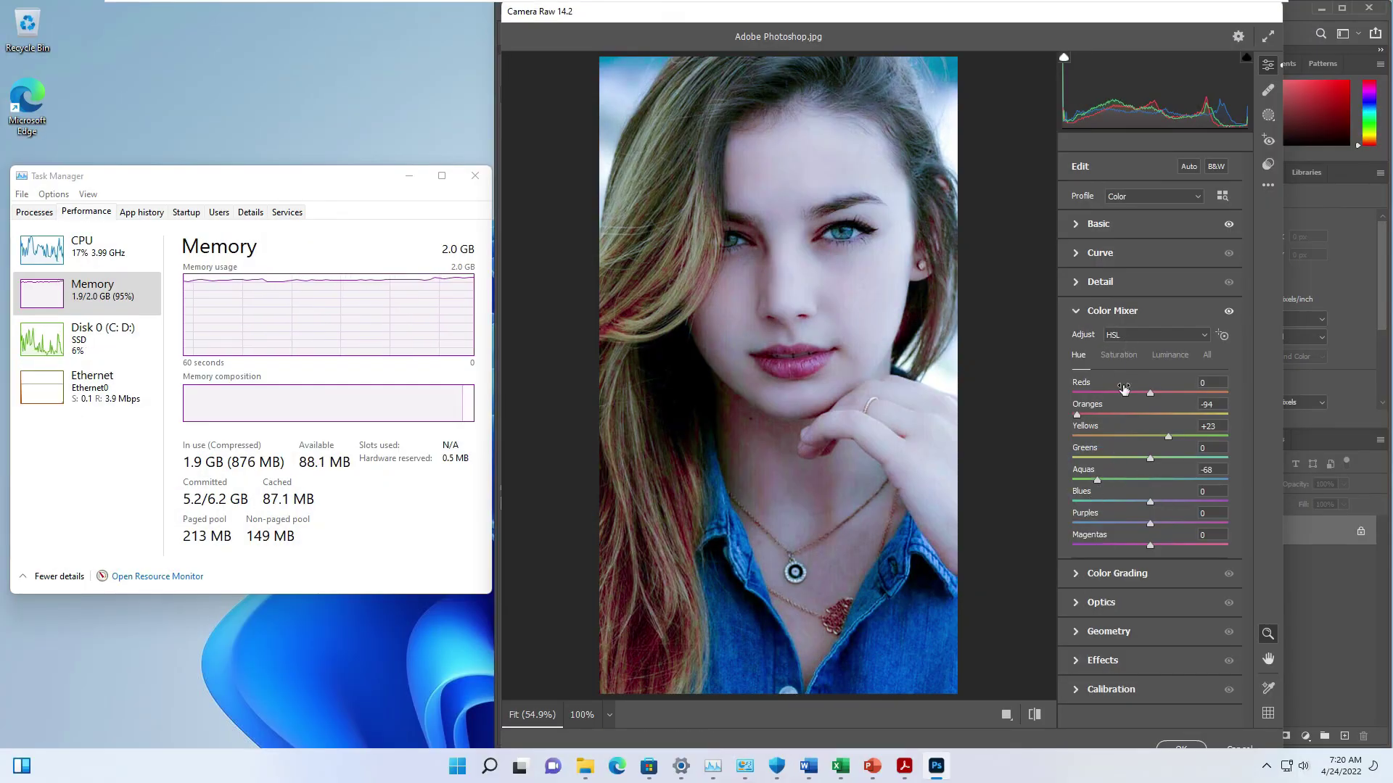
Step: Set Noise Reduction to 57 in the Detail adjustments and apply the Camera Raw filter to the image
click(1097, 283)
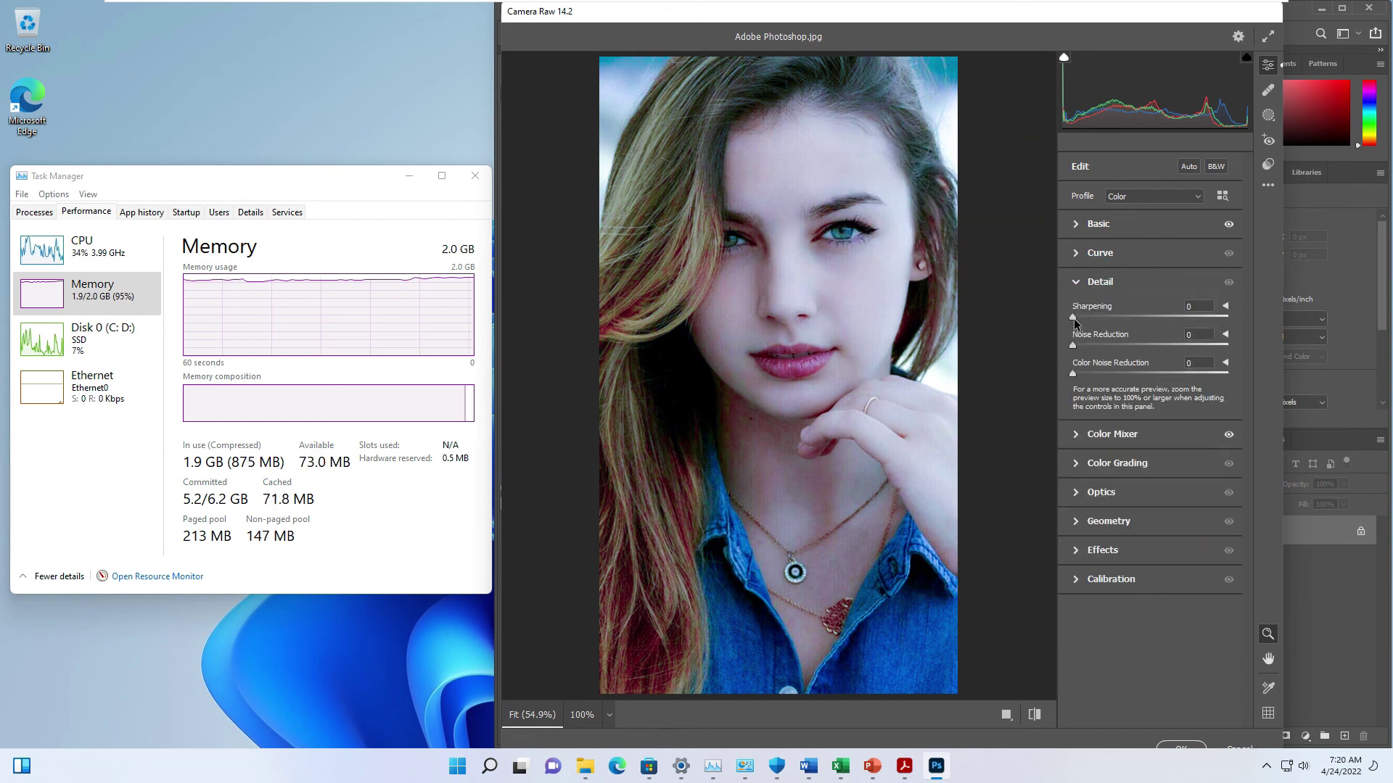
drag(1112, 355, 1161, 346)
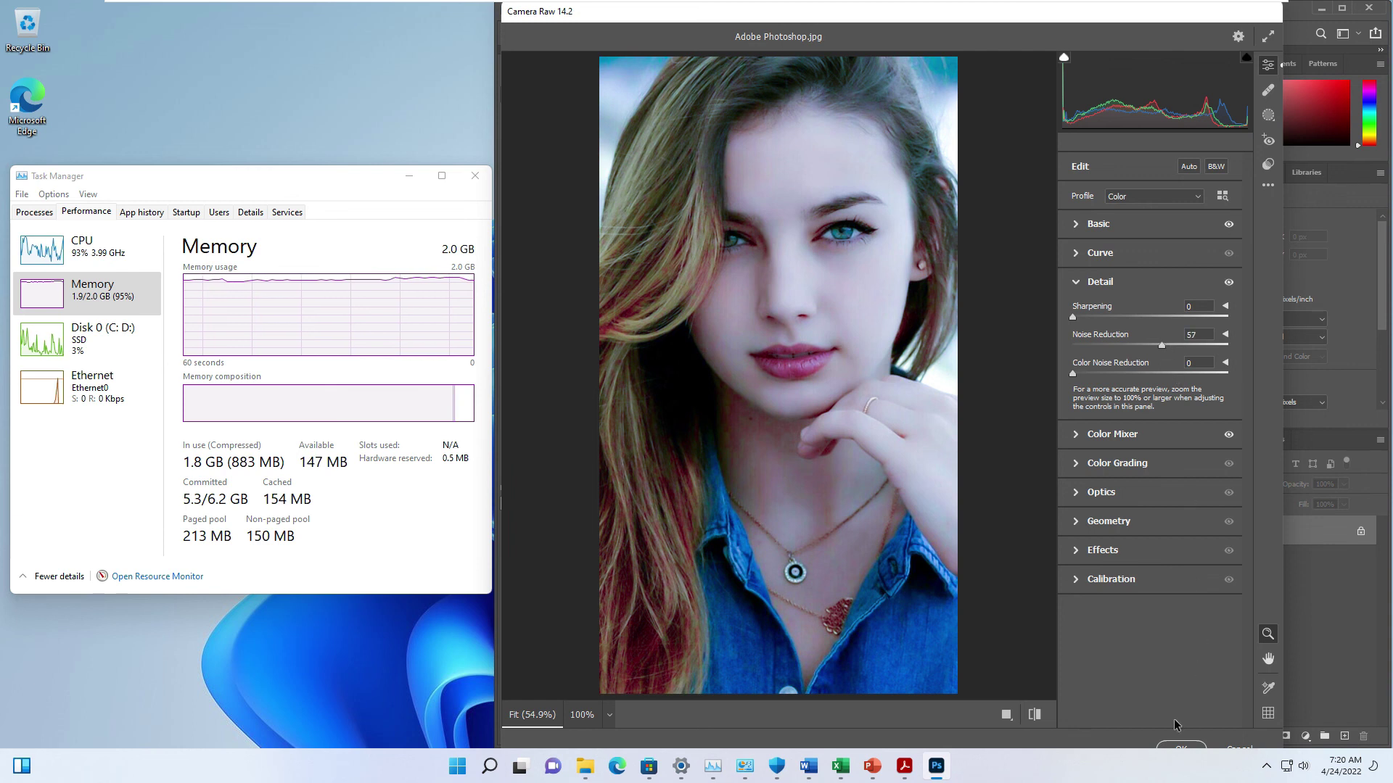
click(1178, 745)
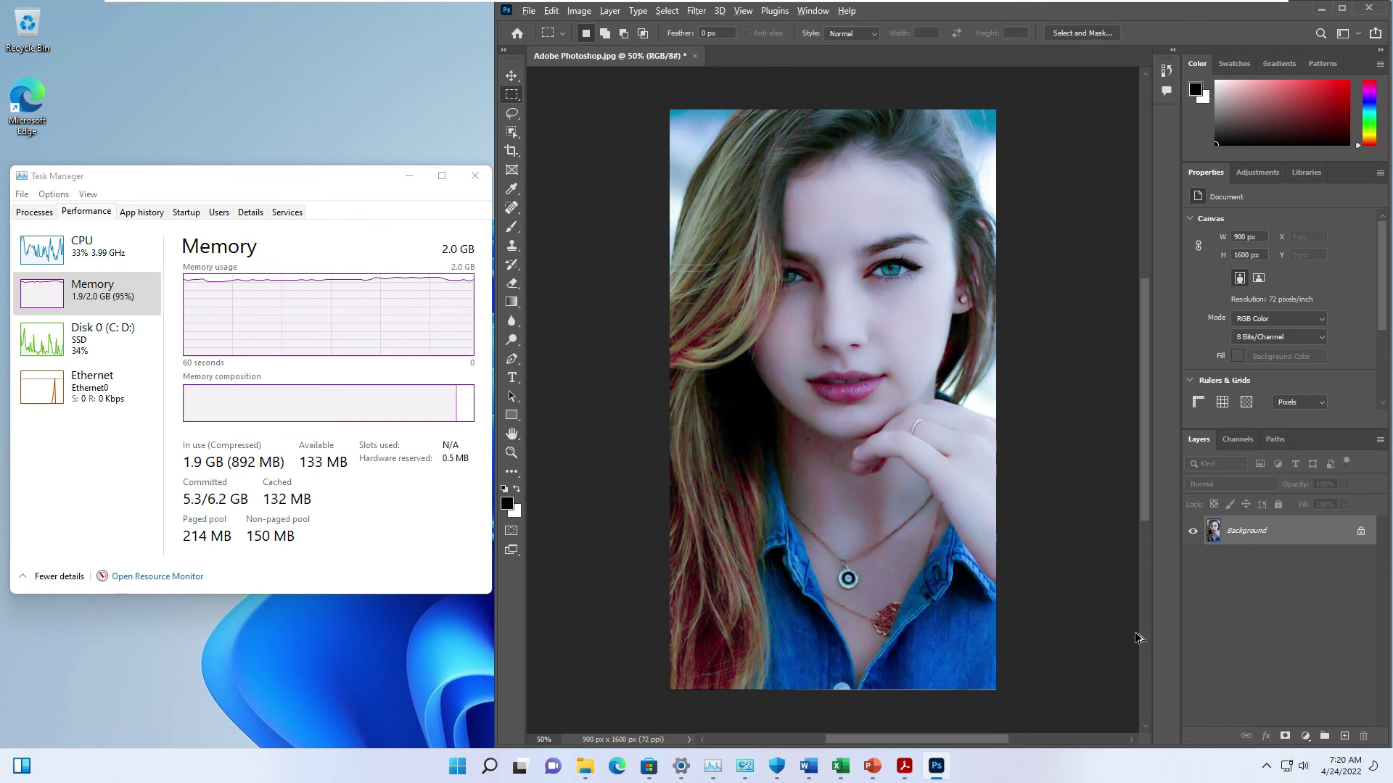
Step: Save a copy of the image as the JPEG "Adobe Photoshop copy" in Downloads, with quality 8 and Progressive format
key(ctrl+alt+s)
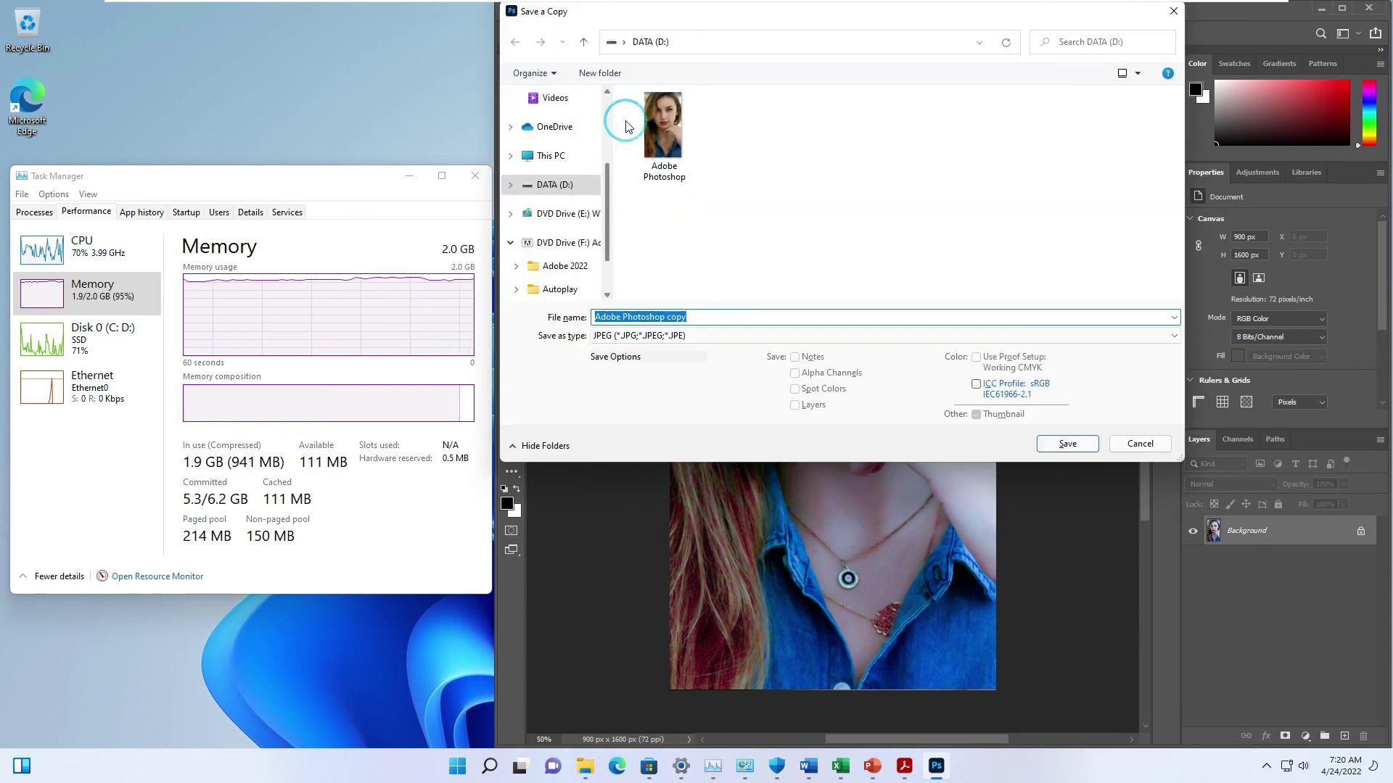
scroll(551, 181, up, 5)
click(563, 149)
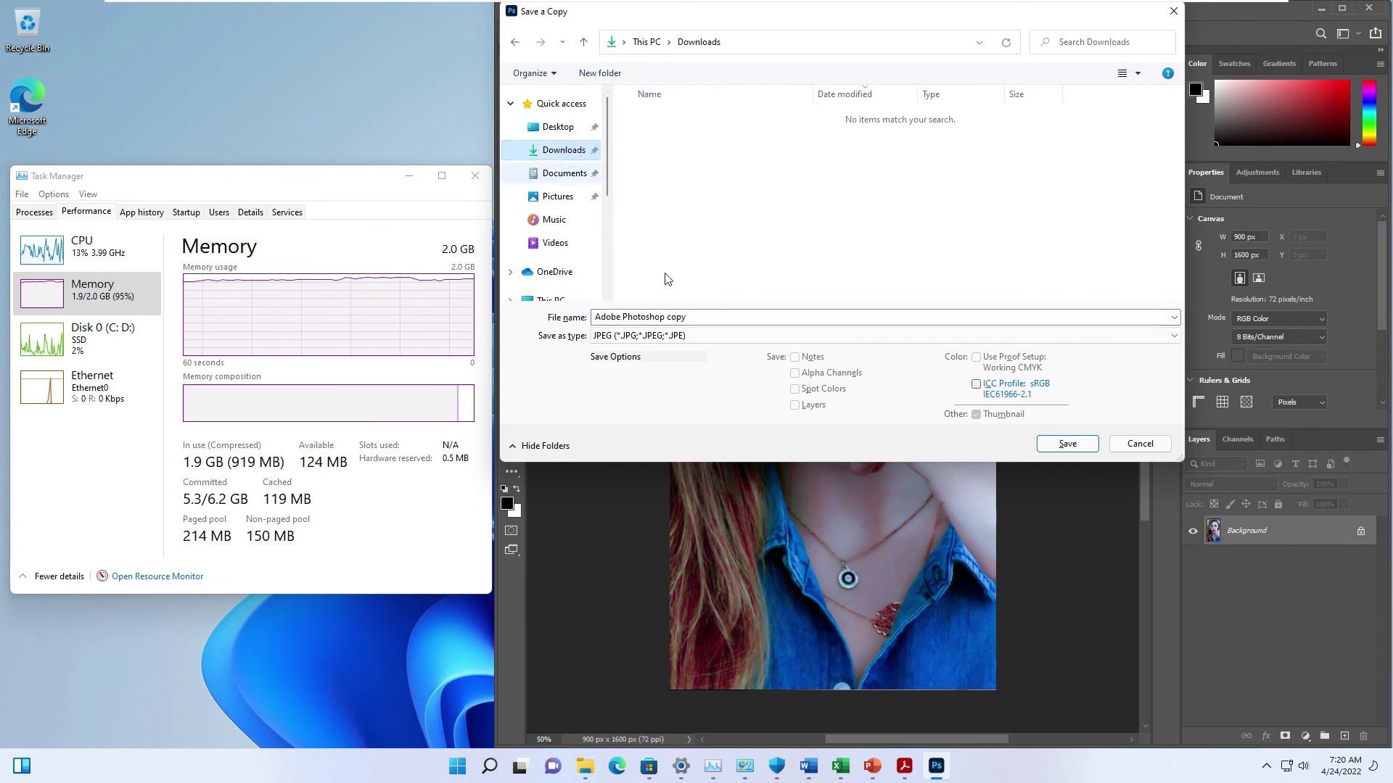
click(1055, 444)
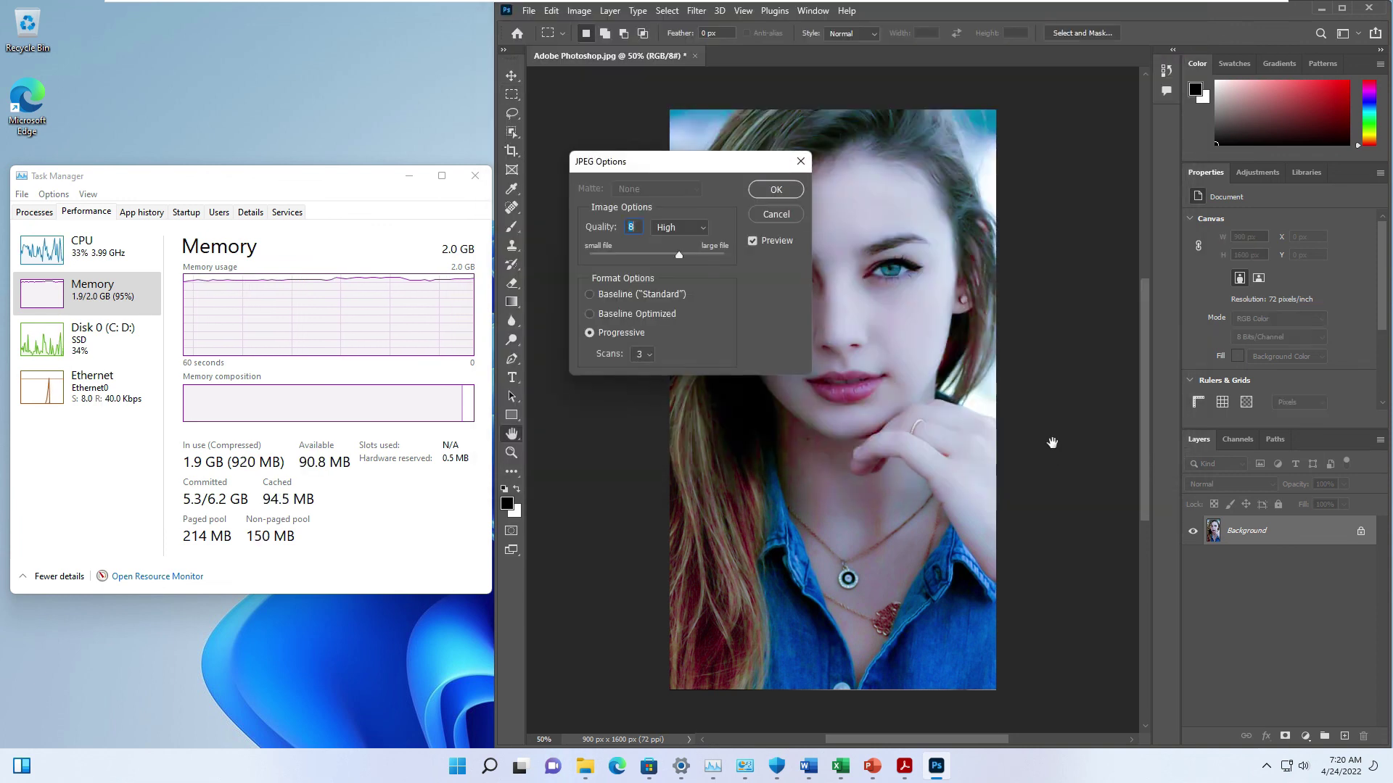
click(775, 189)
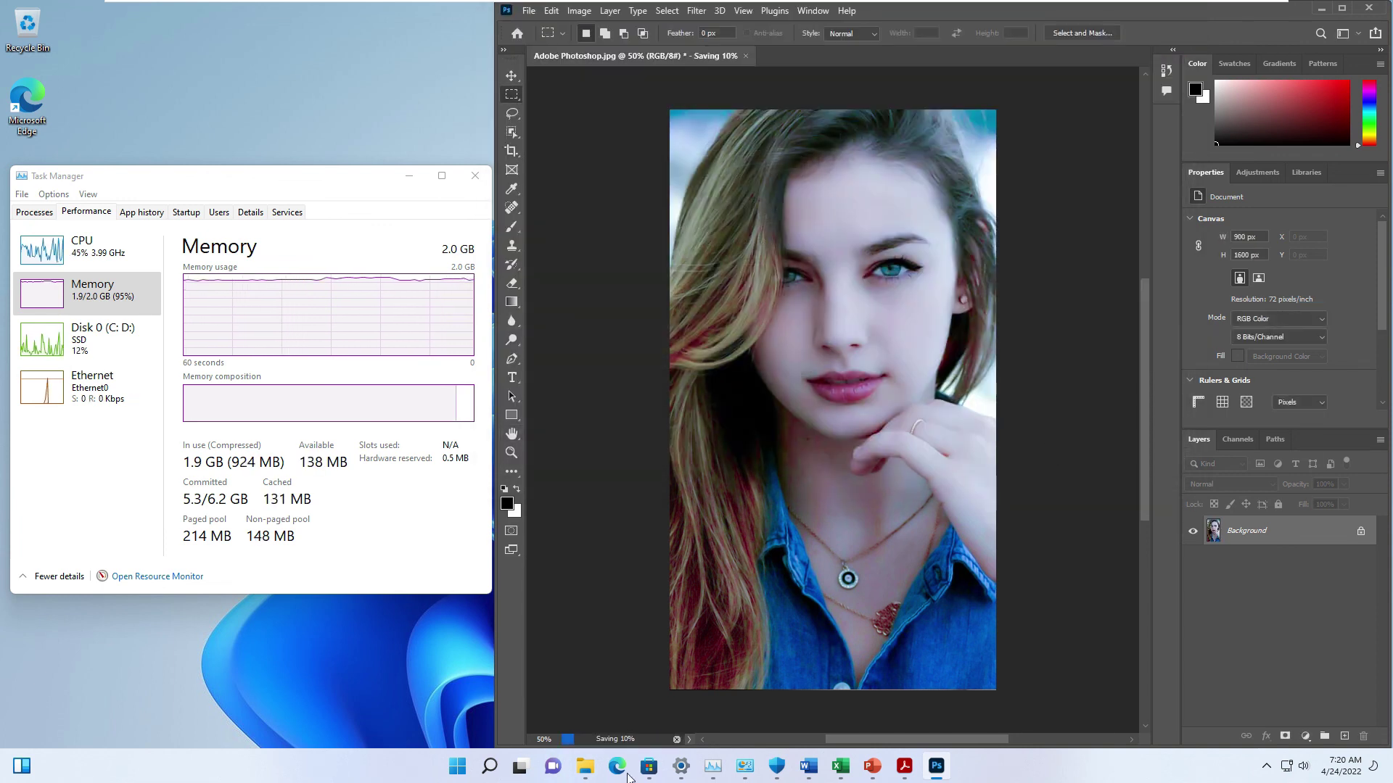
Step: Check the saved copy in the Downloads folder in File Explorer using extra large icons, and minimise the window
click(584, 766)
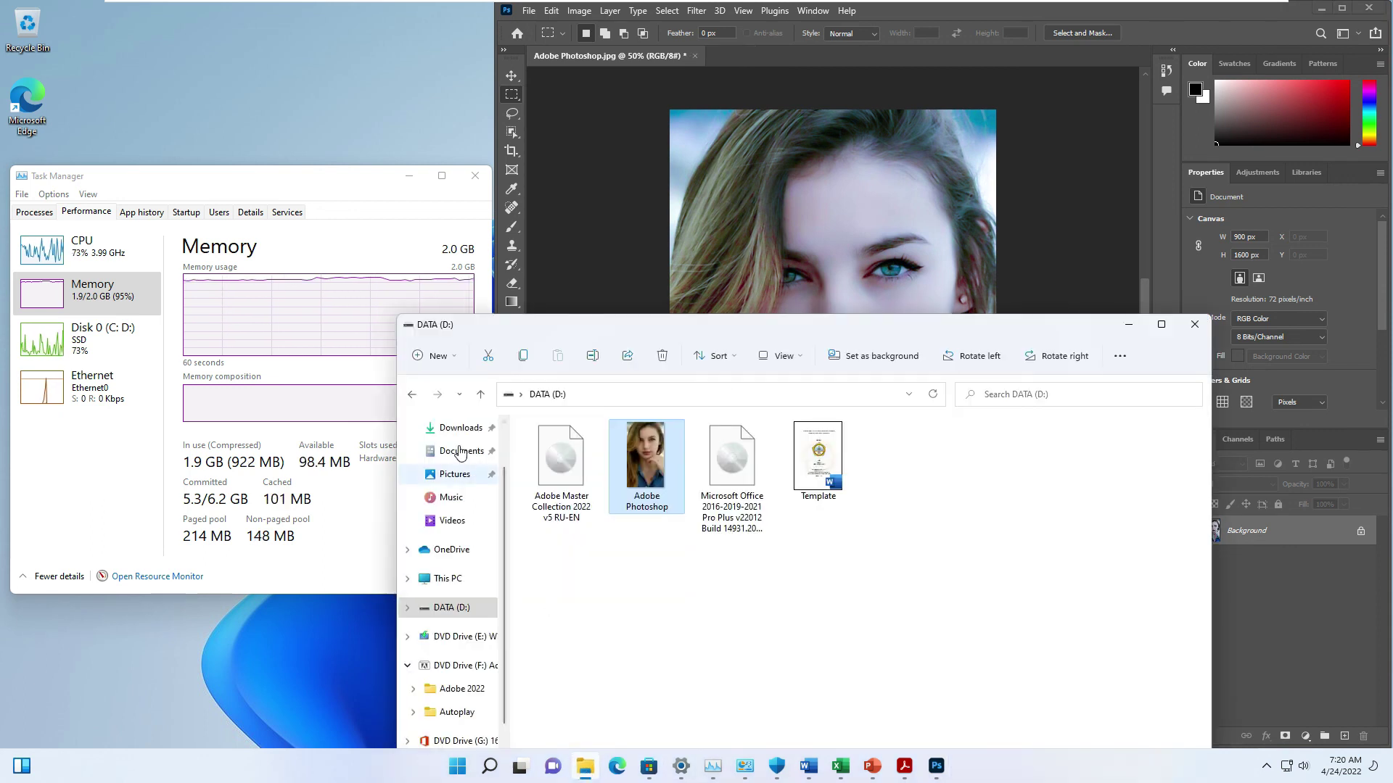
click(457, 428)
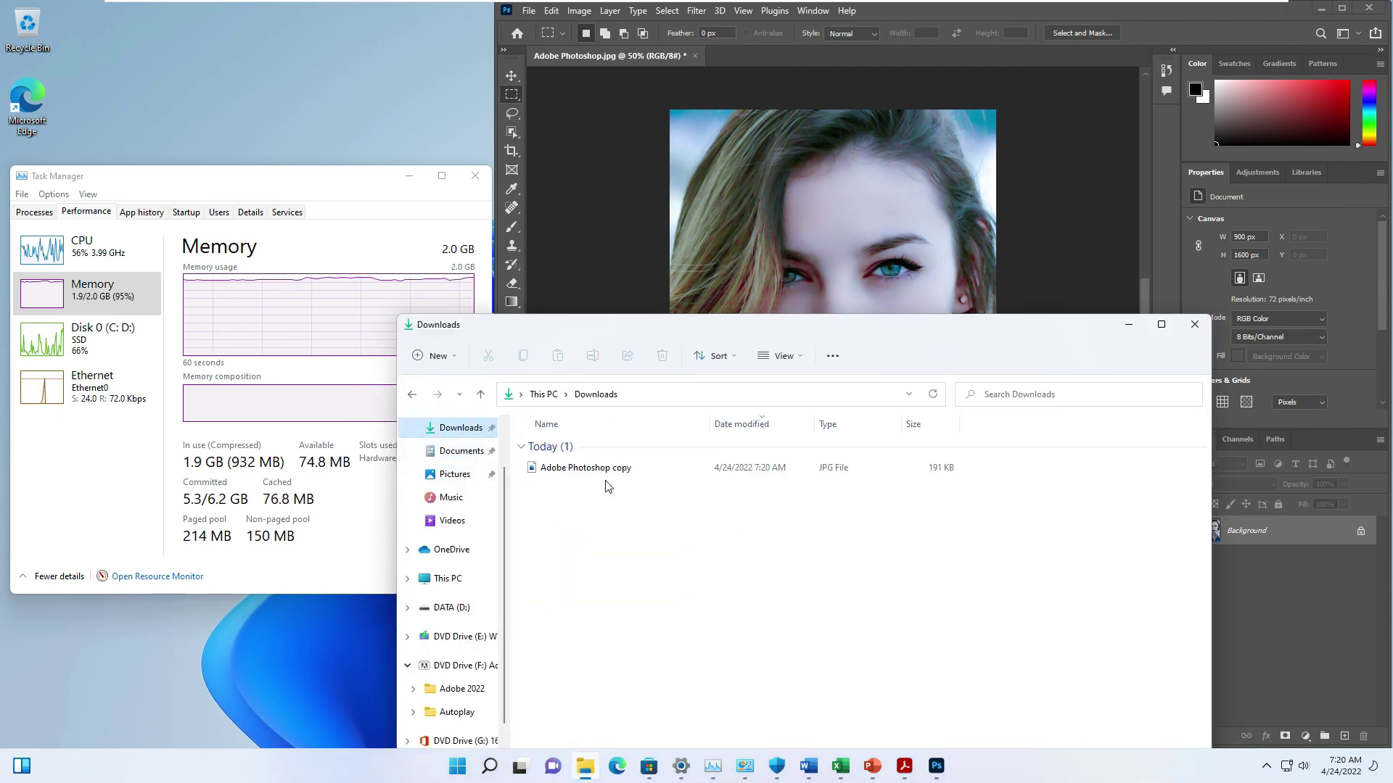
key(ctrl+shift+1)
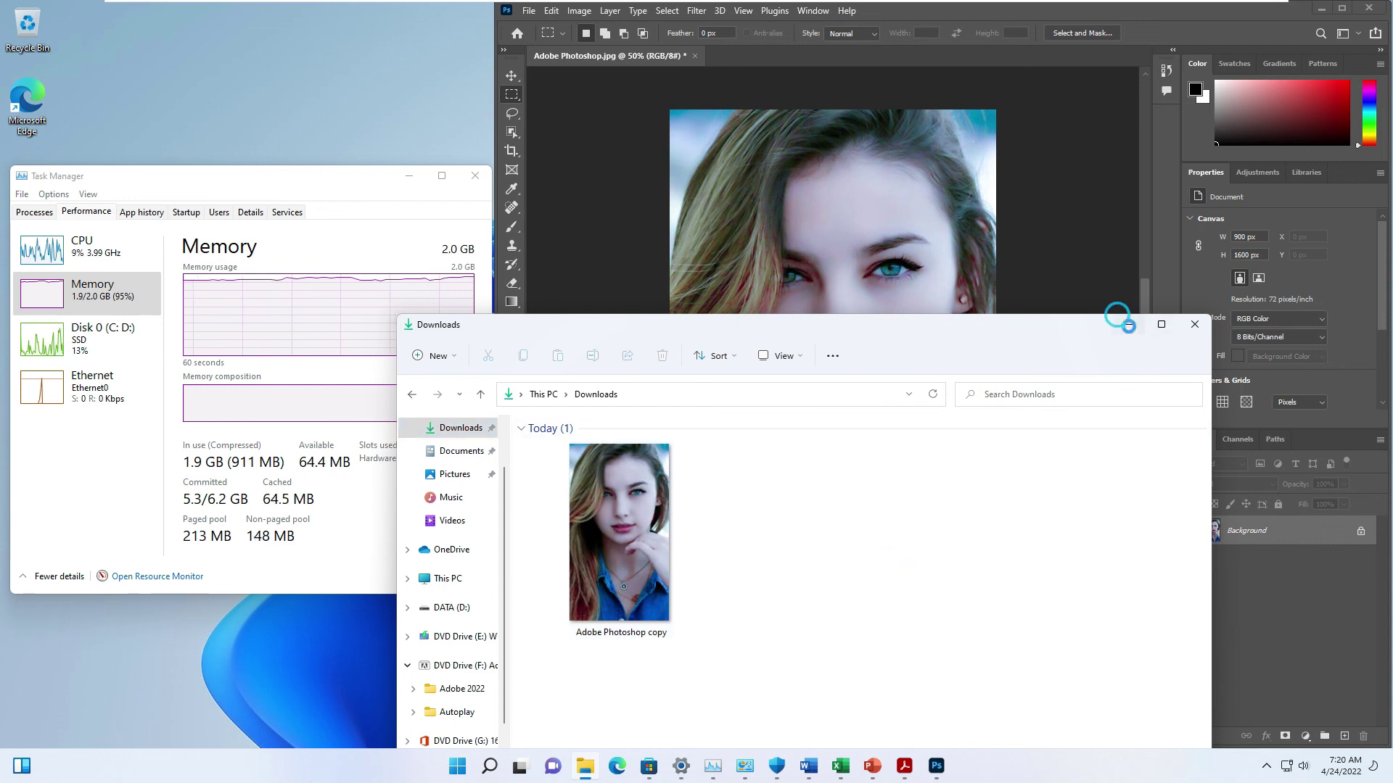
click(1126, 325)
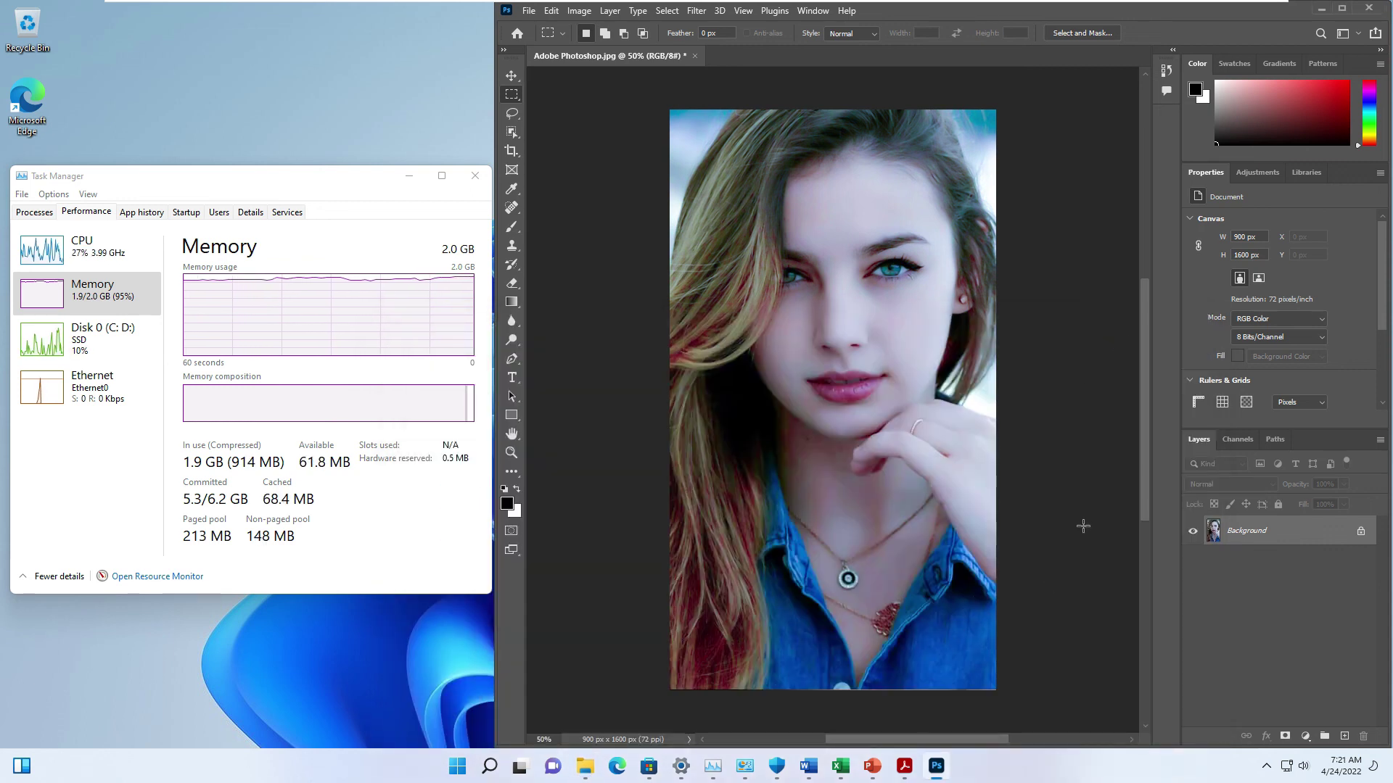
Step: Shut down the Windows 11 virtual machine
click(455, 769)
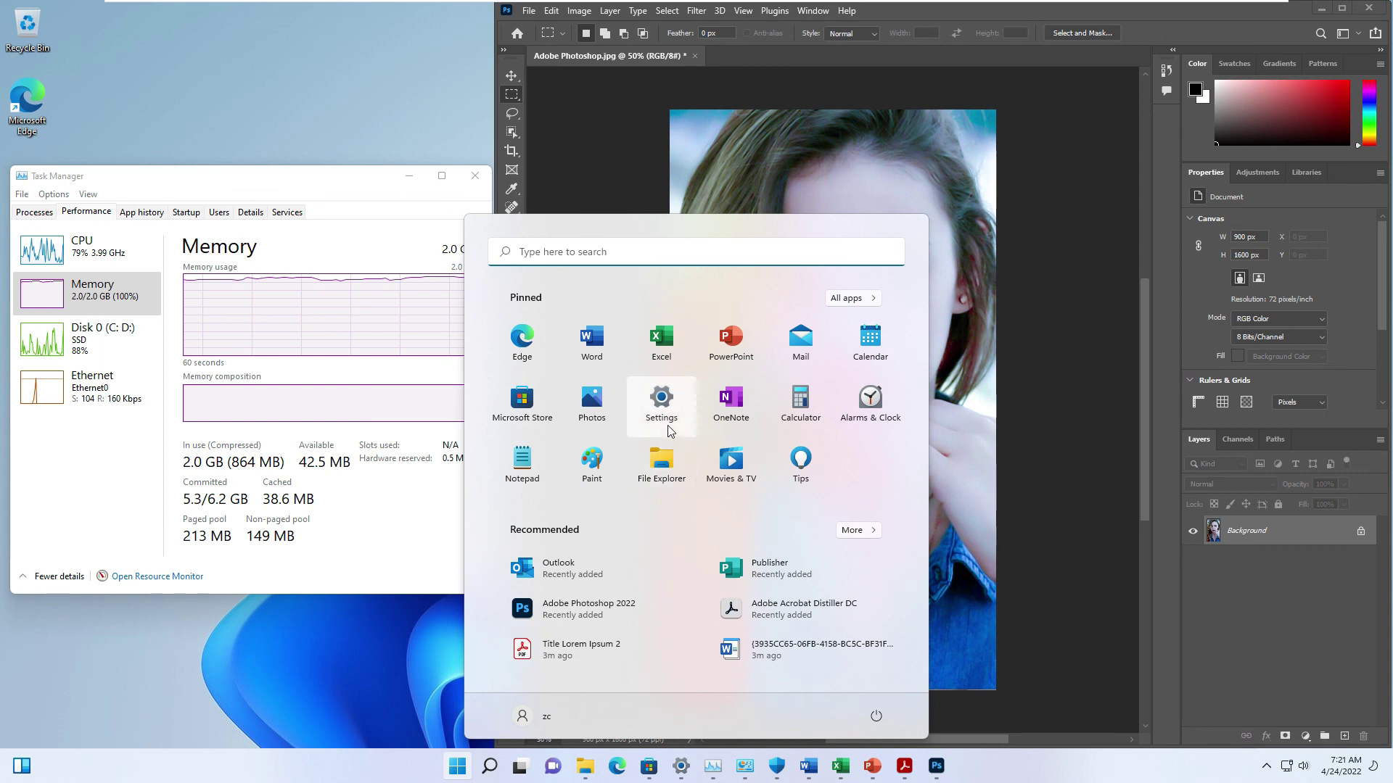
click(878, 717)
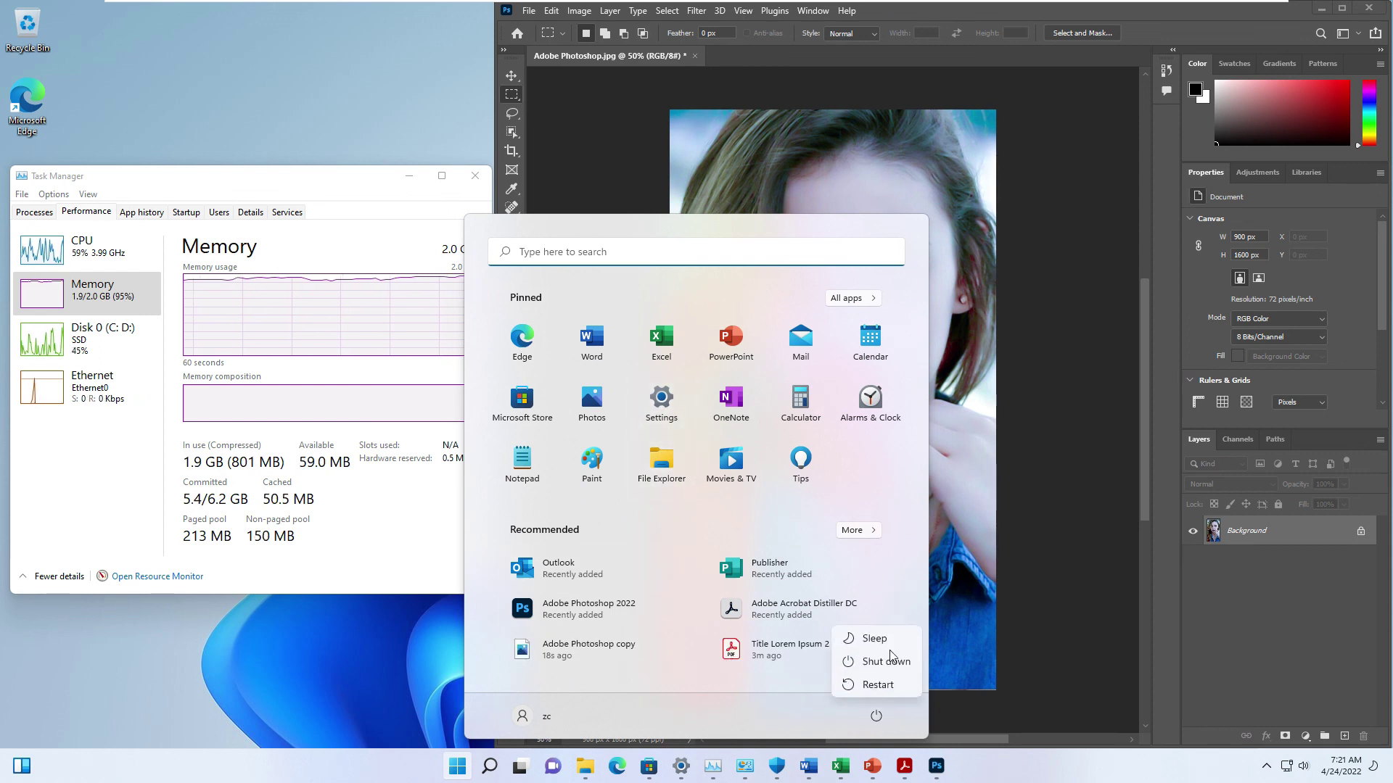
click(890, 658)
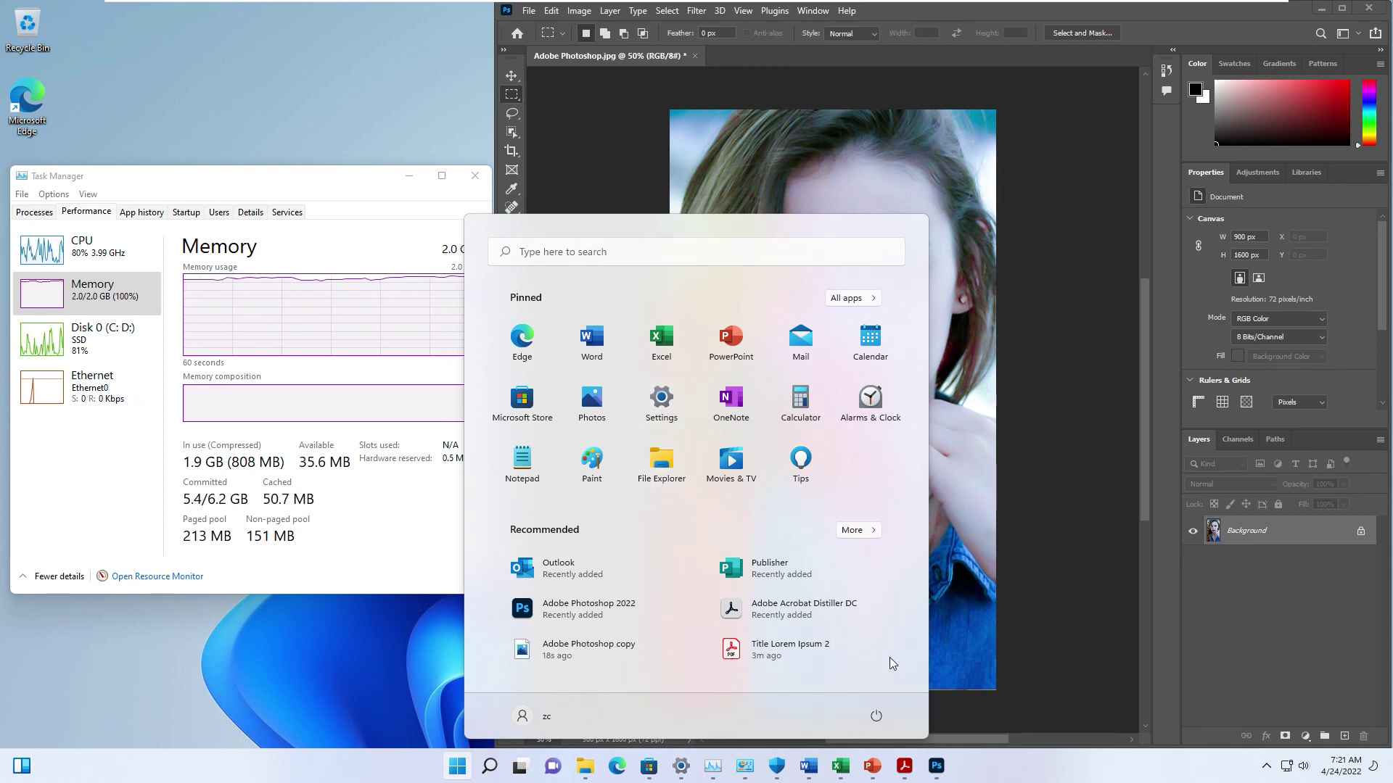